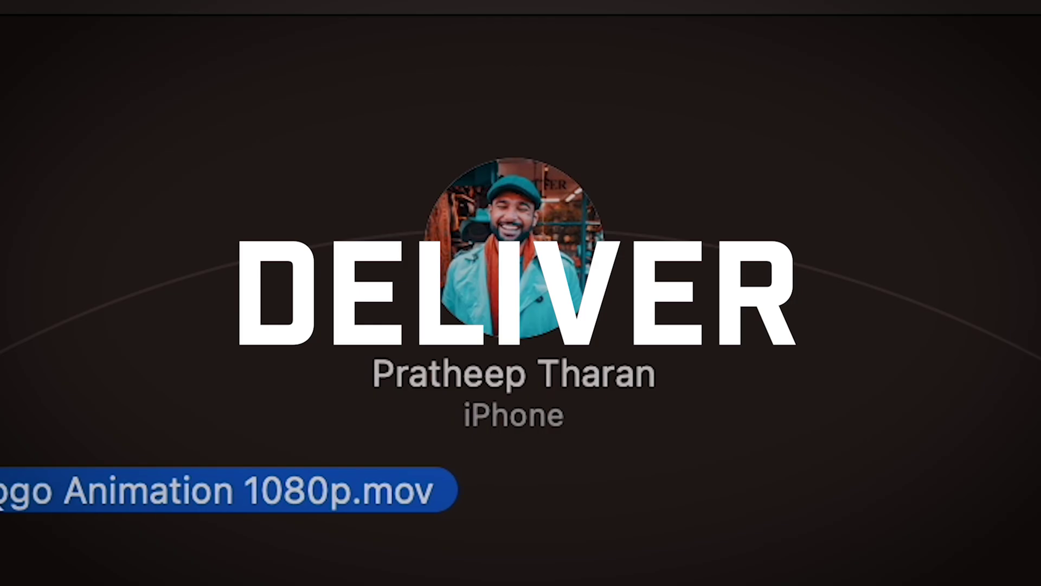
pyautogui.moveTo(465, 477); pyautogui.dragTo(529, 314)
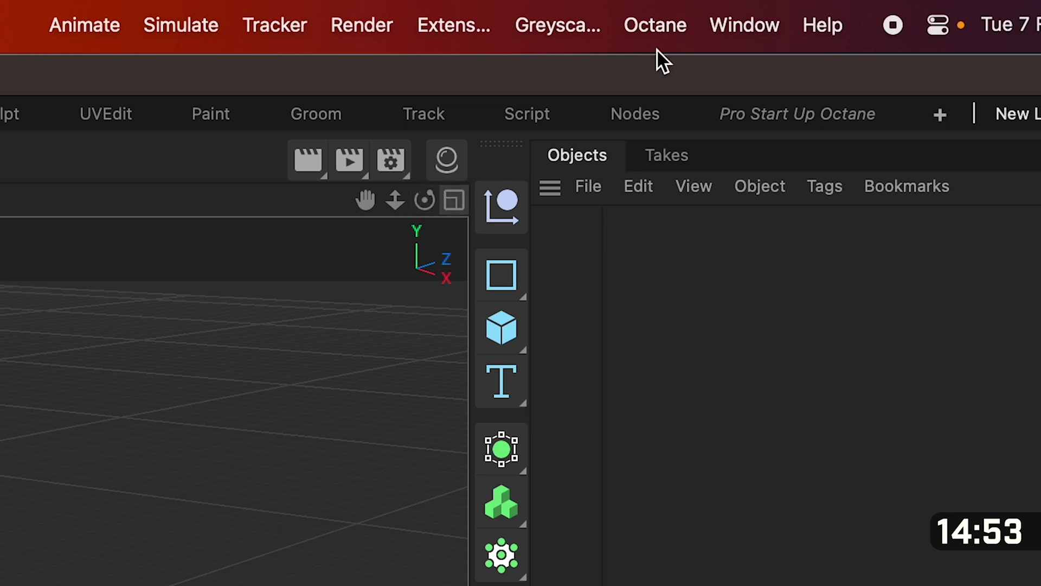
pyautogui.click(663, 25)
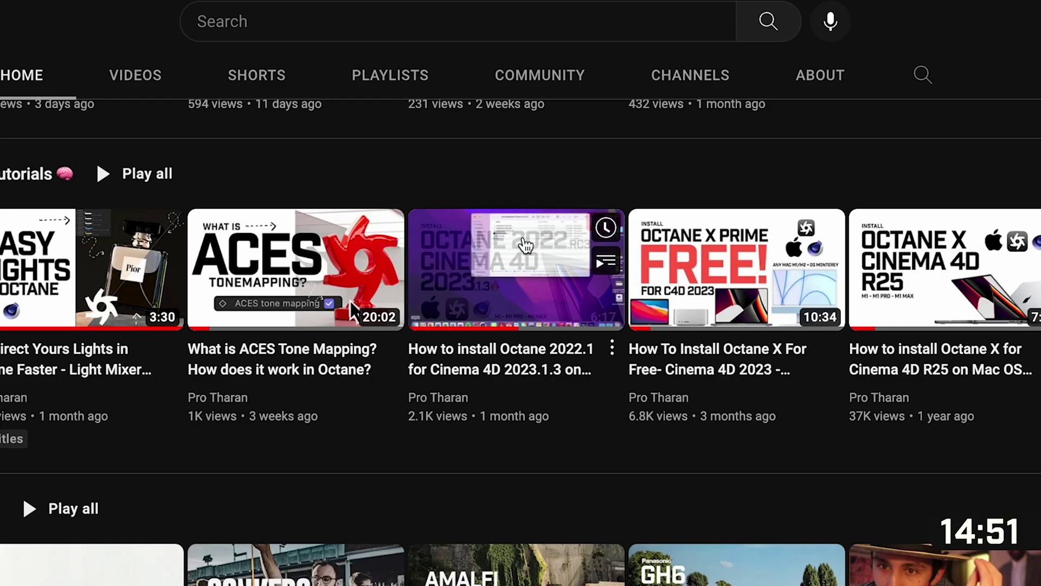
pyautogui.moveTo(756, 319)
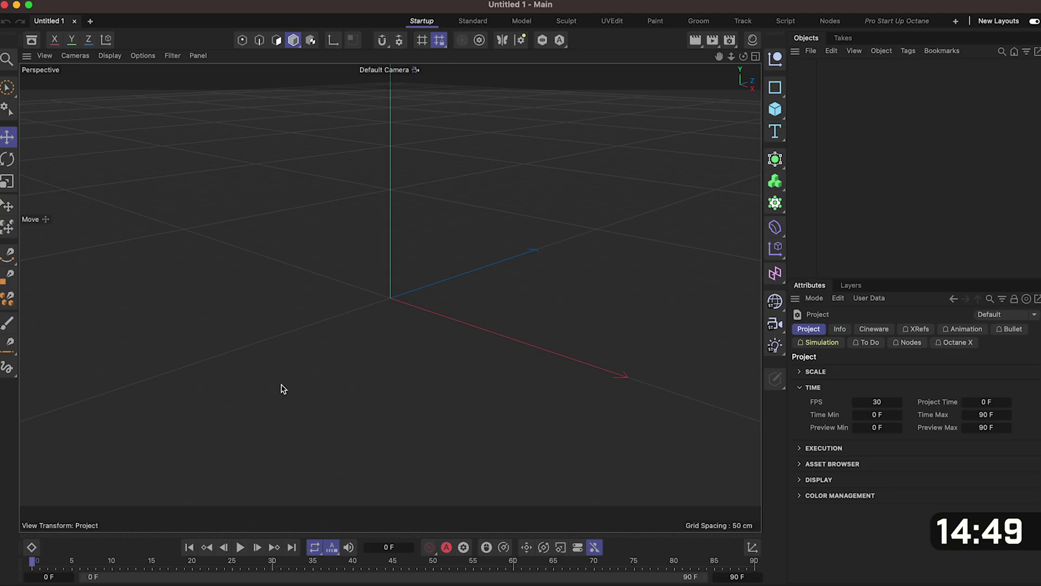
# - Import render-token.ai from the 11. Zero to RNDR folder as a vector object at a scale of 1 centimeter
pyautogui.click(146, 584)
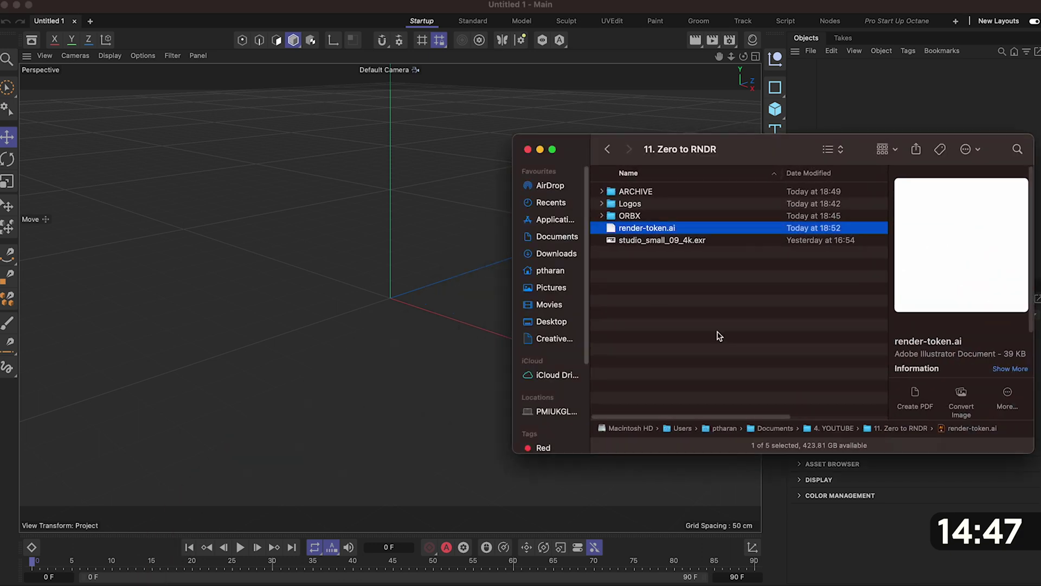
pyautogui.moveTo(644, 232); pyautogui.dragTo(353, 255)
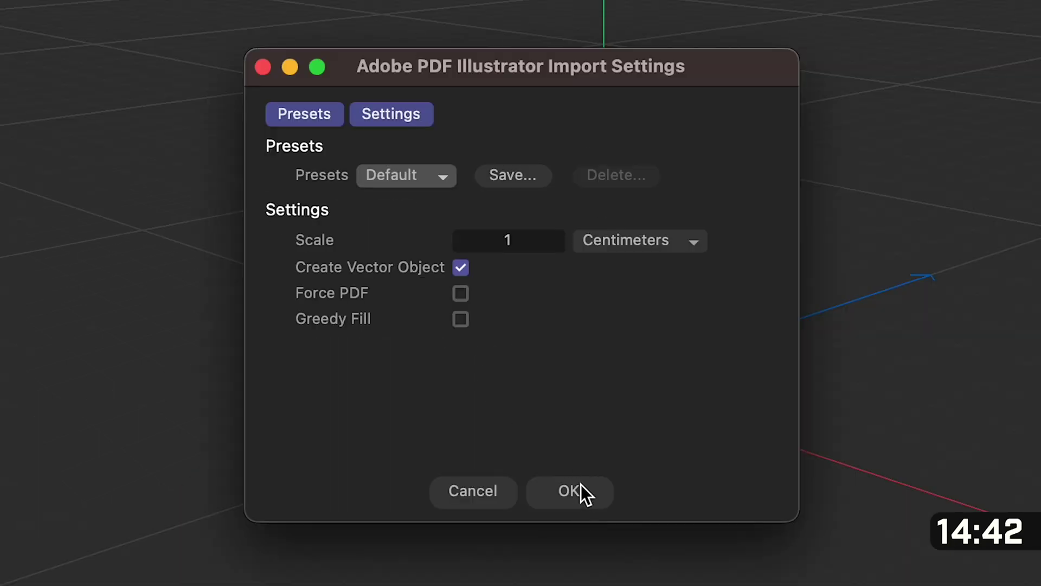
pyautogui.click(581, 488)
pyautogui.keyDown('alt'); pyautogui.moveTo(473, 251); pyautogui.dragTo(468, 216); pyautogui.keyUp('alt')
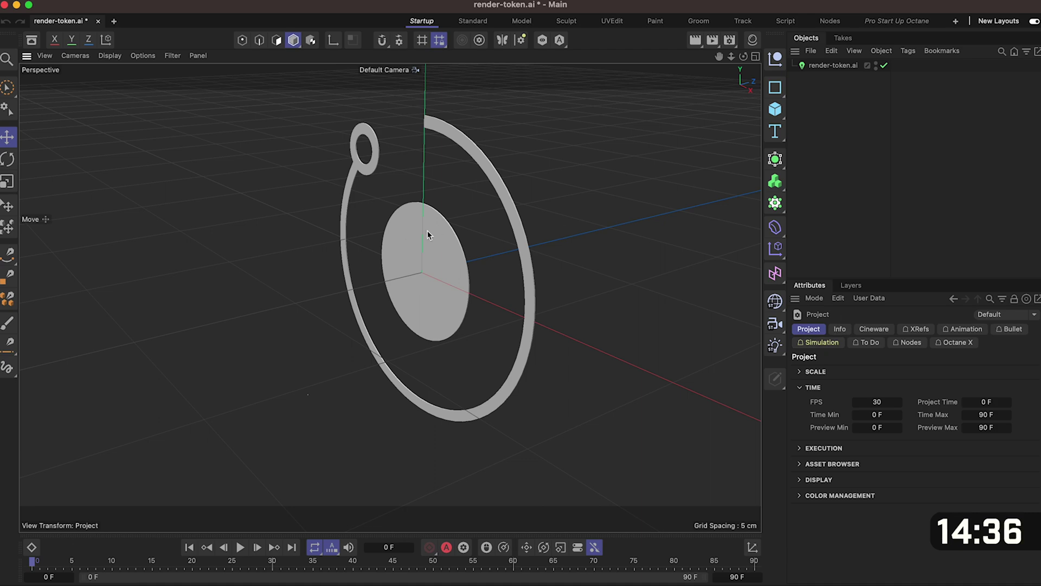
# - Set the extrude depth of the render-token.ai vector object to 1 cm
pyautogui.click(820, 66)
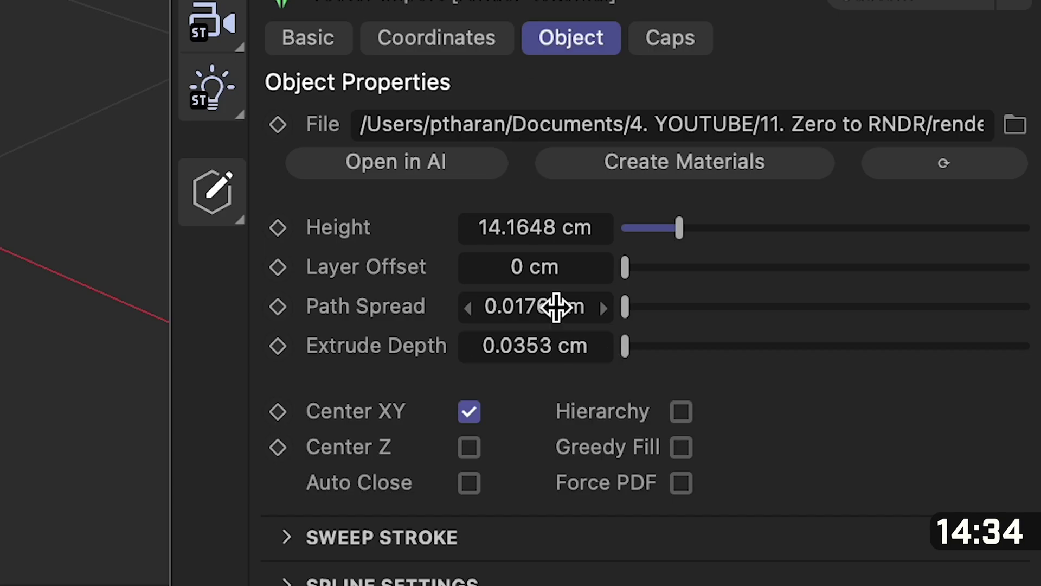
pyautogui.click(531, 347)
pyautogui.write('1')
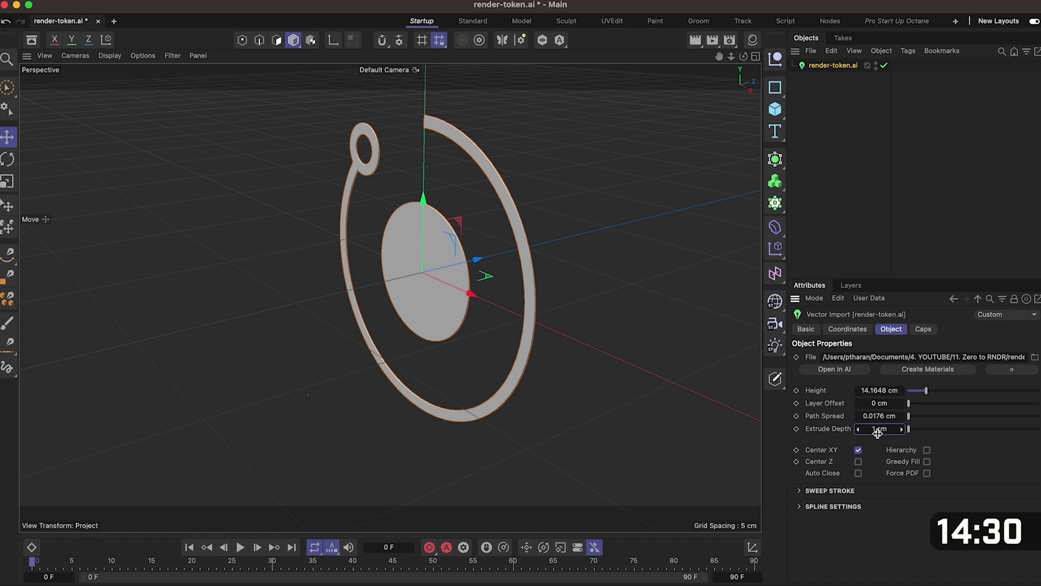
pyautogui.press('Return')
# - Give the caps of the extruded token logo a round bevel with a size of 0.025 cm, then deselect the object
pyautogui.keyDown('alt'); pyautogui.moveTo(428, 208); pyautogui.dragTo(490, 193); pyautogui.keyUp('alt')
pyautogui.scroll(5, 464, 253)
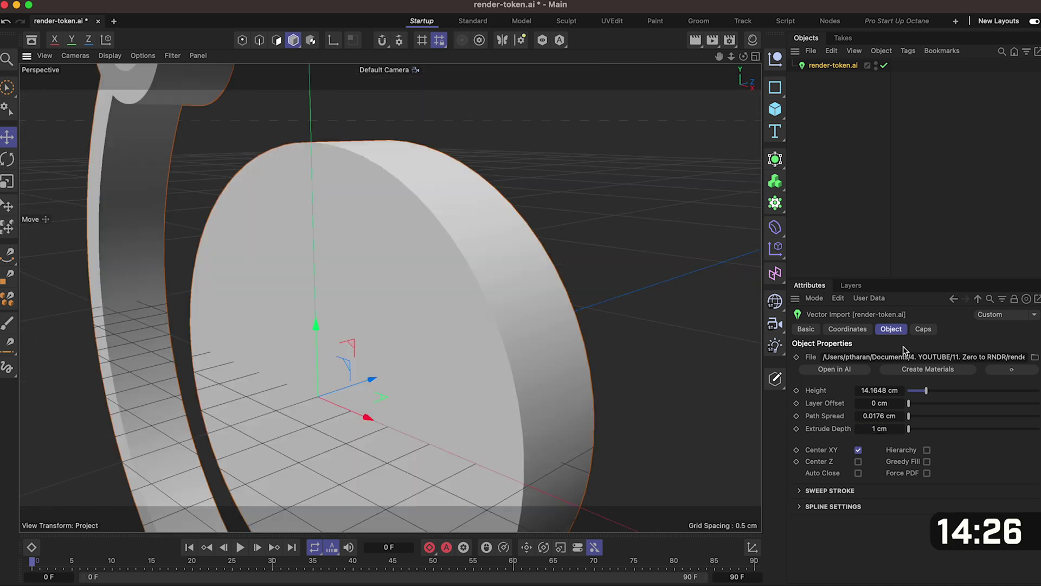
pyautogui.click(921, 329)
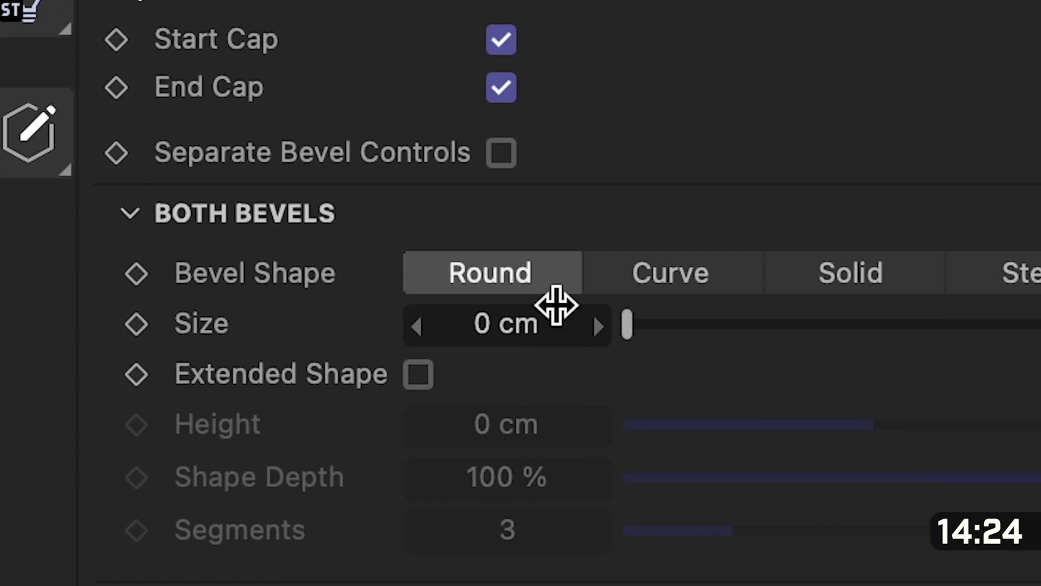
pyautogui.doubleClick(500, 326)
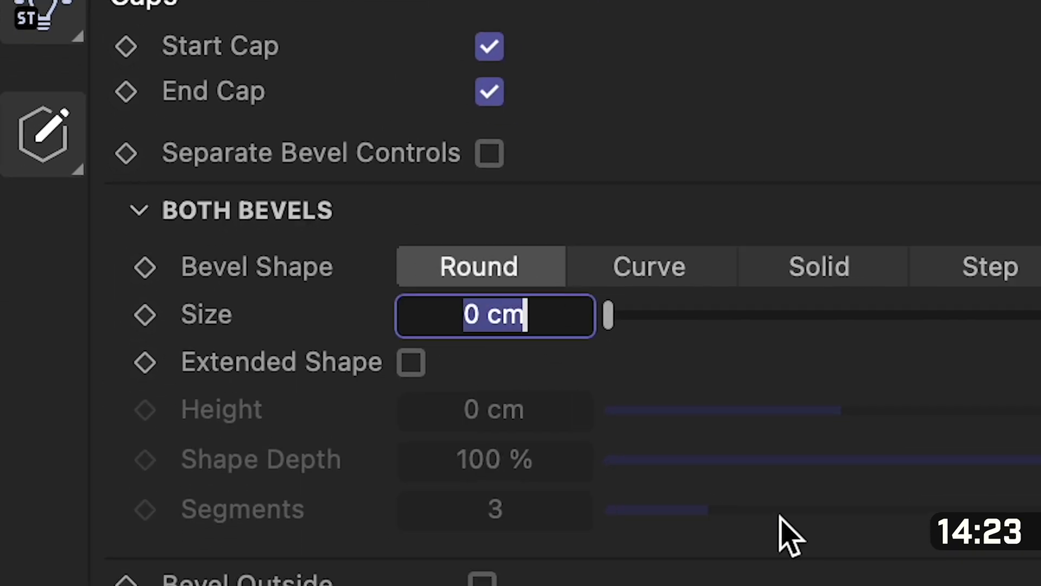
pyautogui.write('0.0')
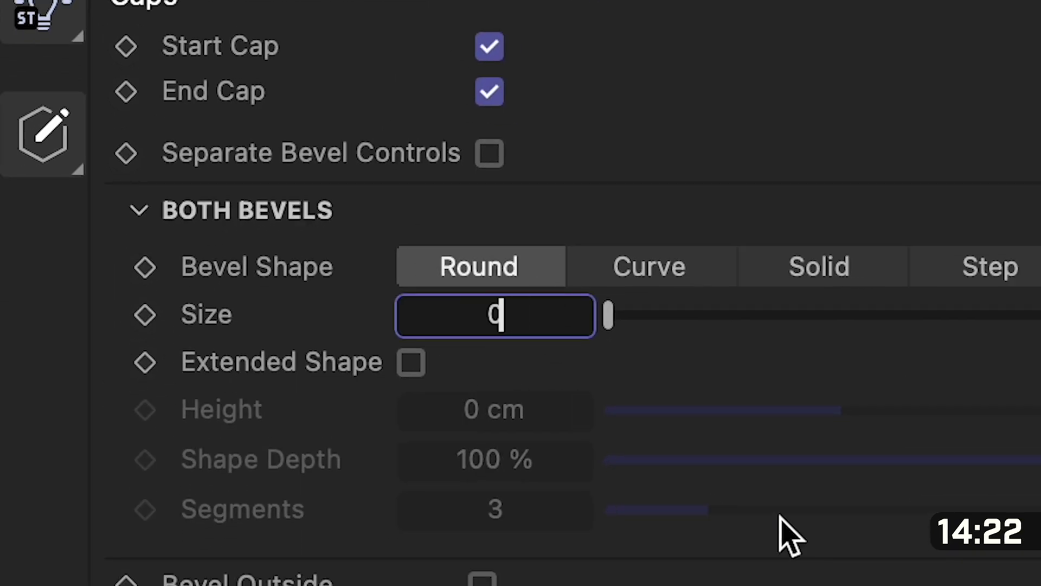
pyautogui.write('25')
pyautogui.press('Return')
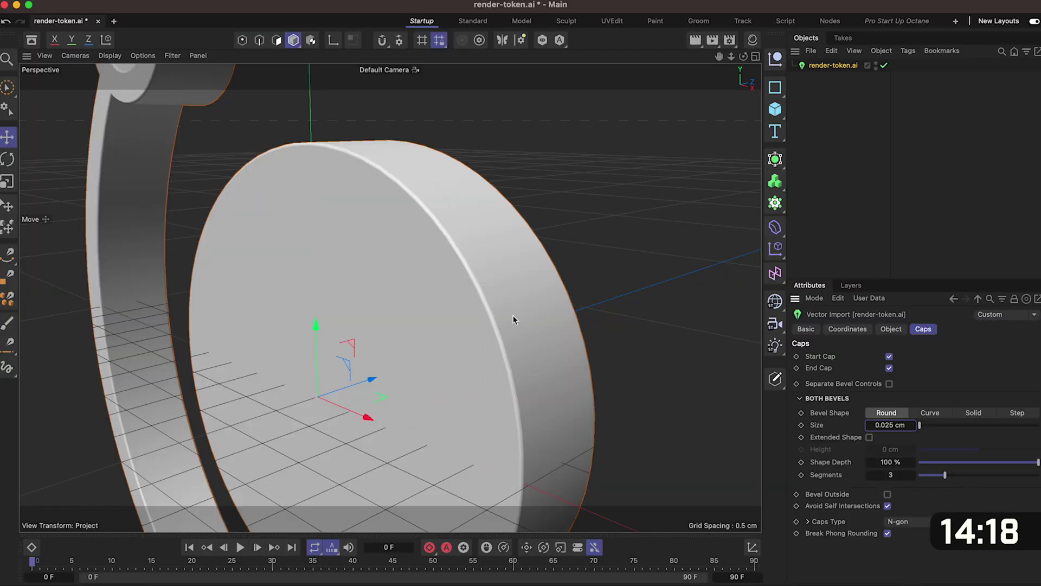
pyautogui.click(865, 222)
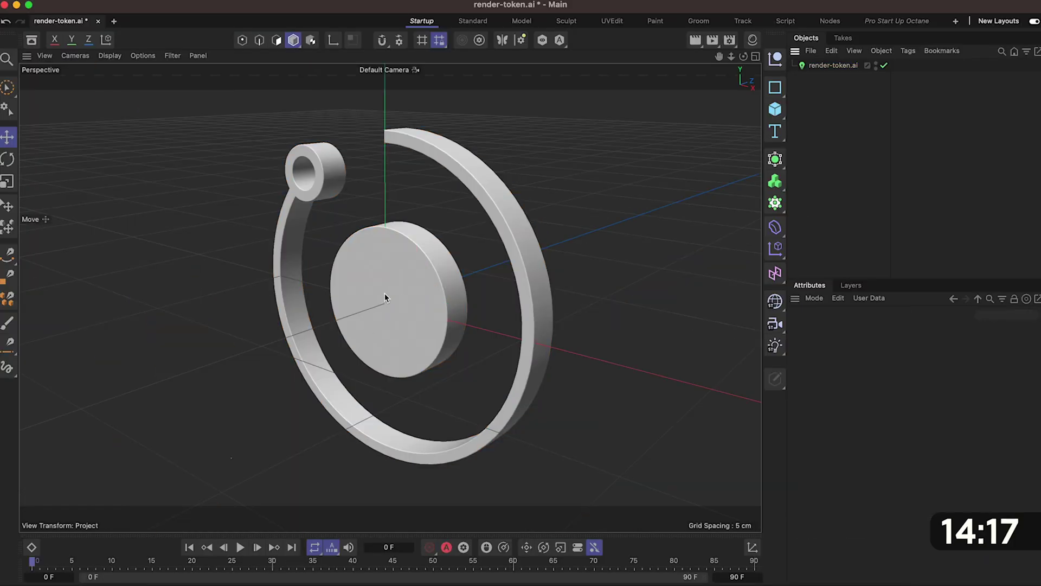
# - Set the render output to a width of 1080 and a height of 1920 pixels, keeping the frame rate at 30
pyautogui.keyDown('alt'); pyautogui.moveTo(384, 297); pyautogui.dragTo(376, 265); pyautogui.keyUp('alt')
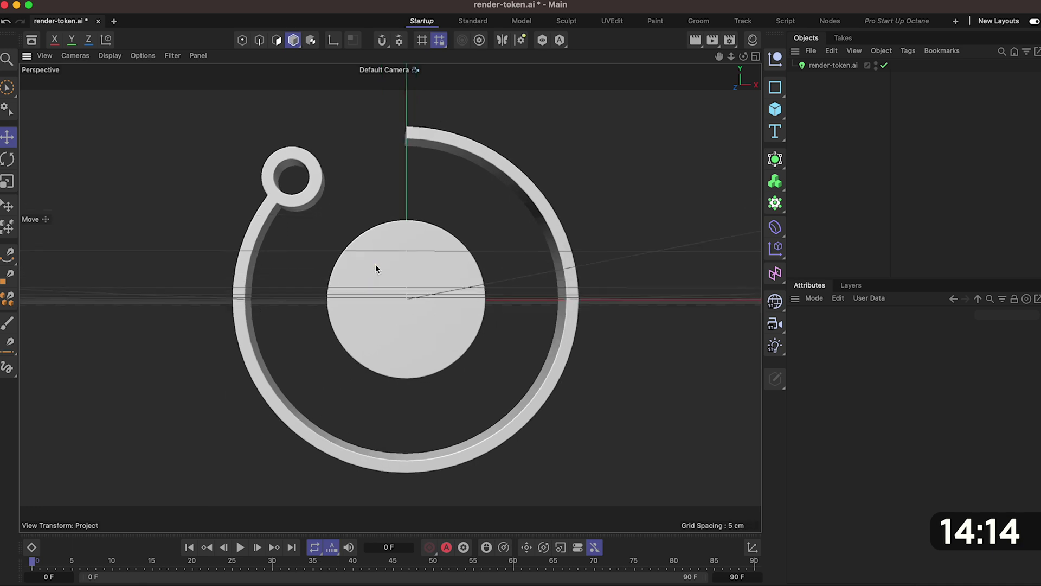
pyautogui.scroll(-5, 376, 268)
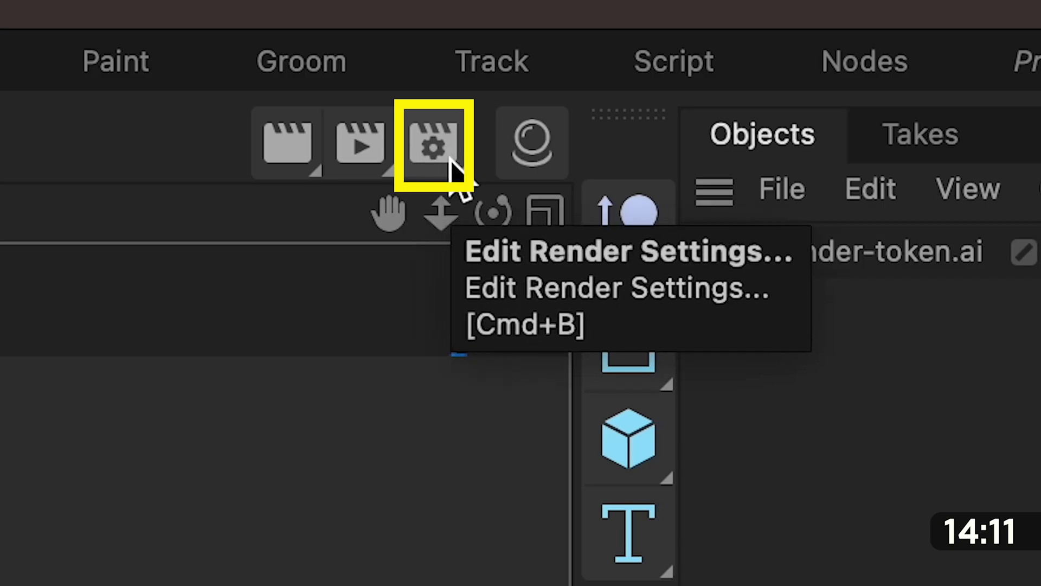
pyautogui.click(730, 39)
pyautogui.click(623, 225)
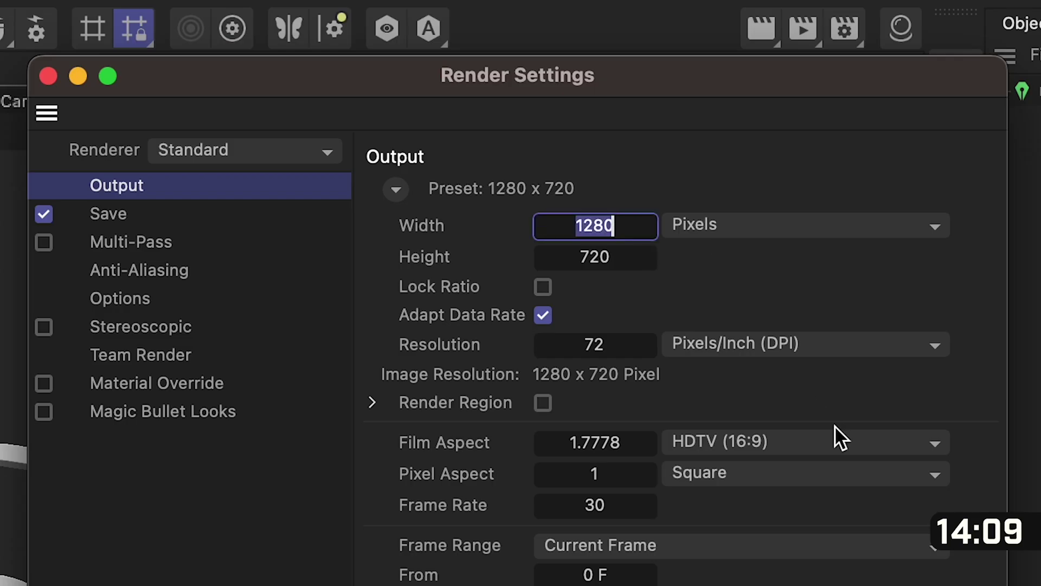
pyautogui.write('1080')
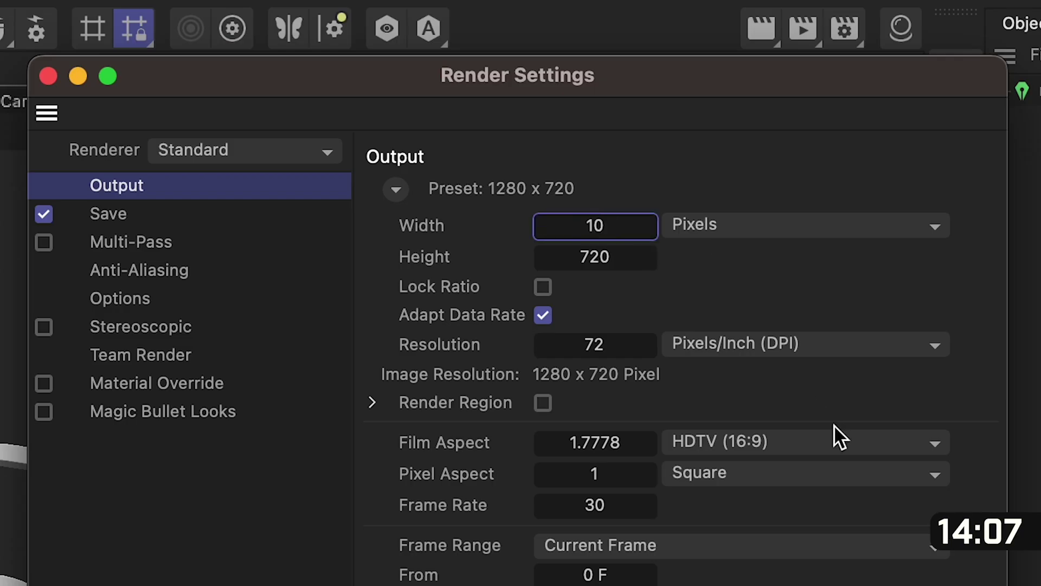
pyautogui.click(605, 253)
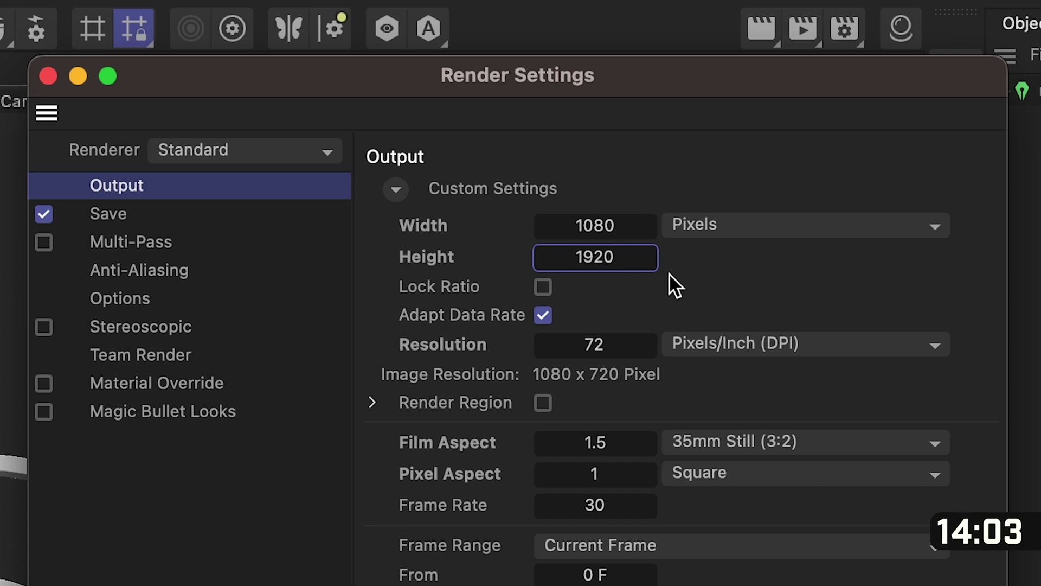
pyautogui.press('Return')
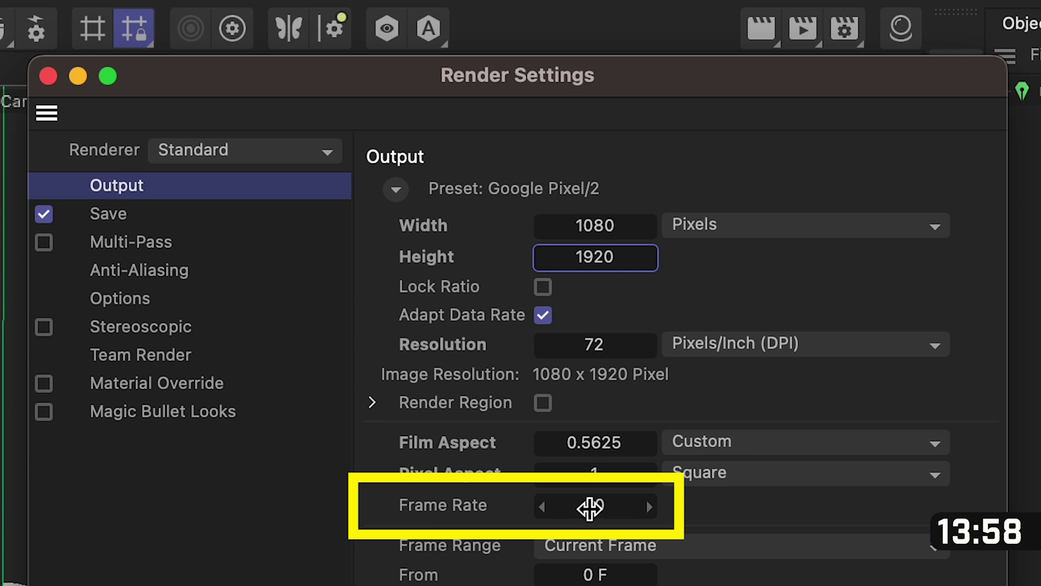
pyautogui.click(49, 76)
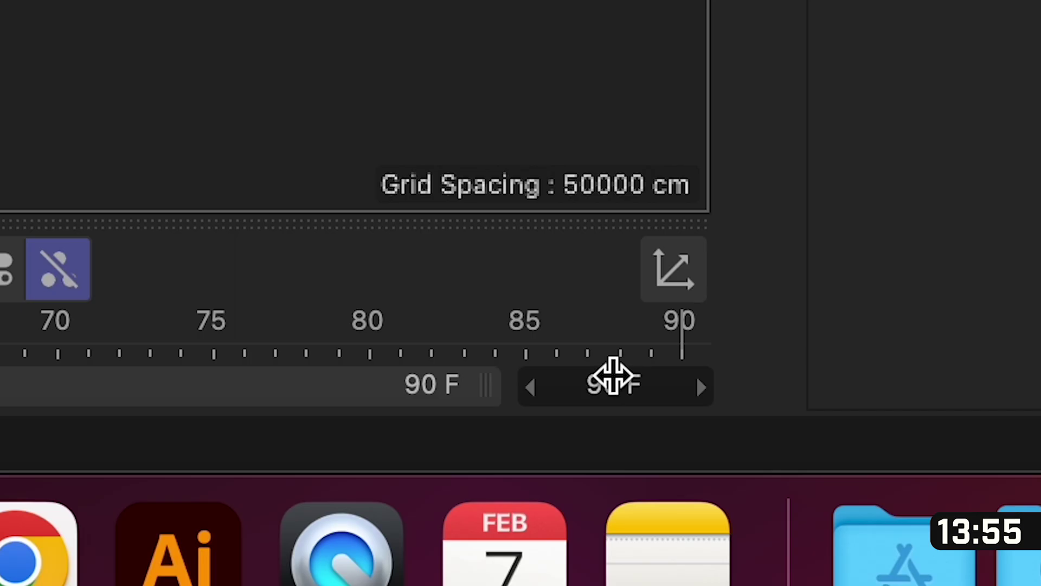
# - Extend the animation timeline to end at frame 300 and return to the first frame
pyautogui.click(737, 576)
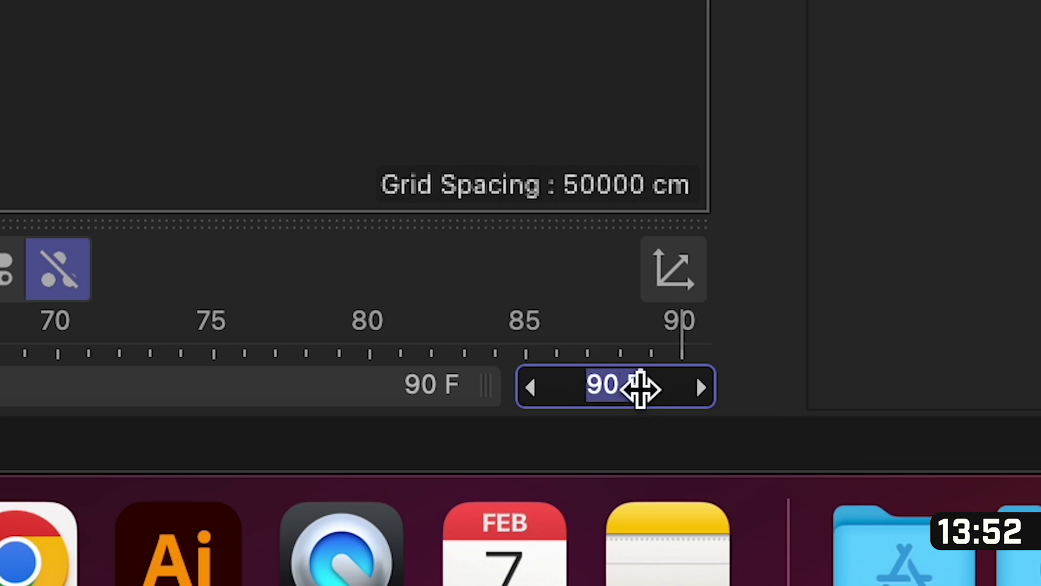
pyautogui.write('300')
pyautogui.press('Return')
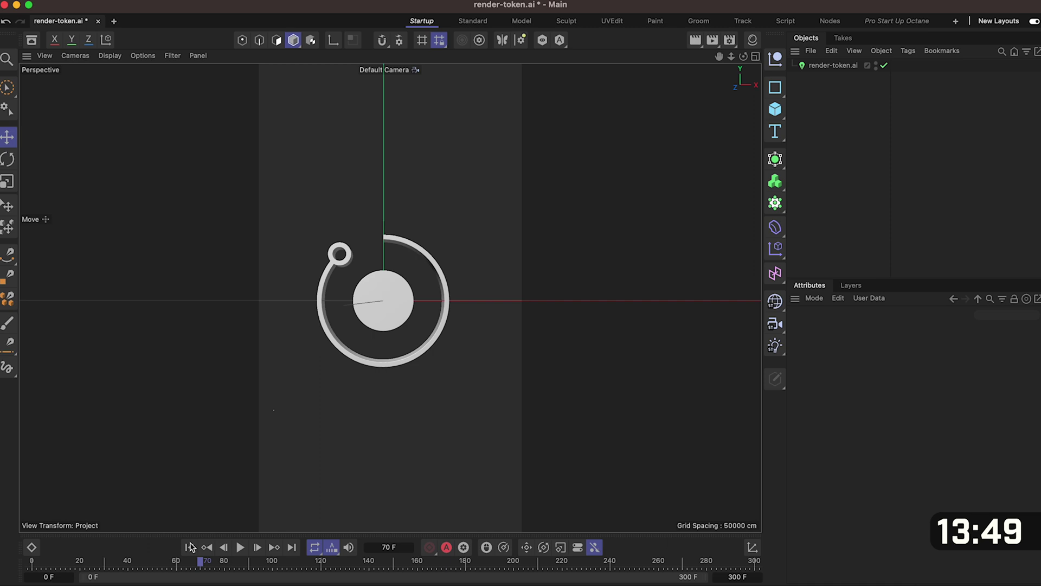
pyautogui.click(190, 546)
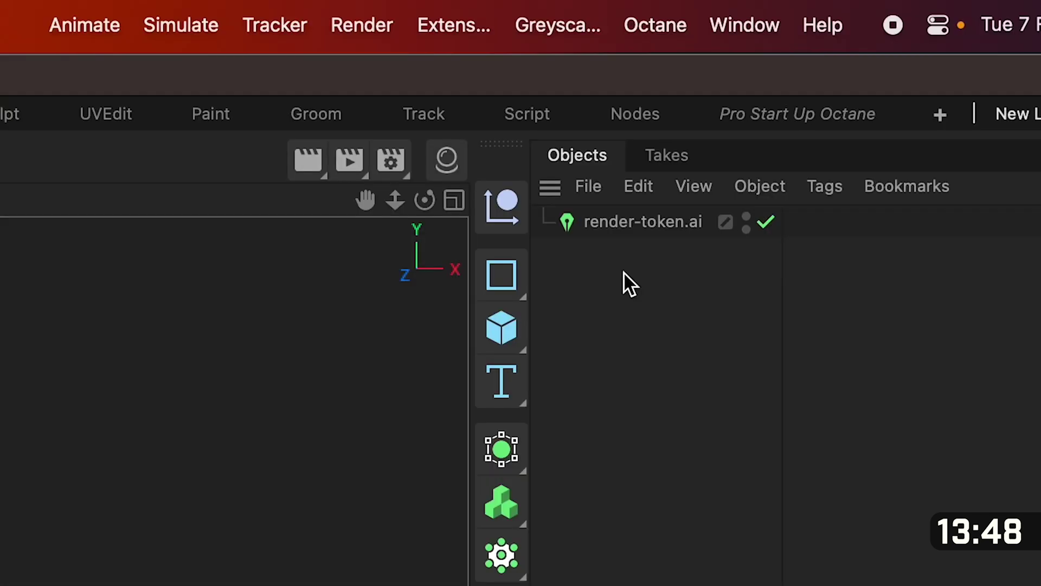
# - Dock the Octane Live Viewer beside the perspective viewport and start rendering the scene in it
pyautogui.click(646, 11)
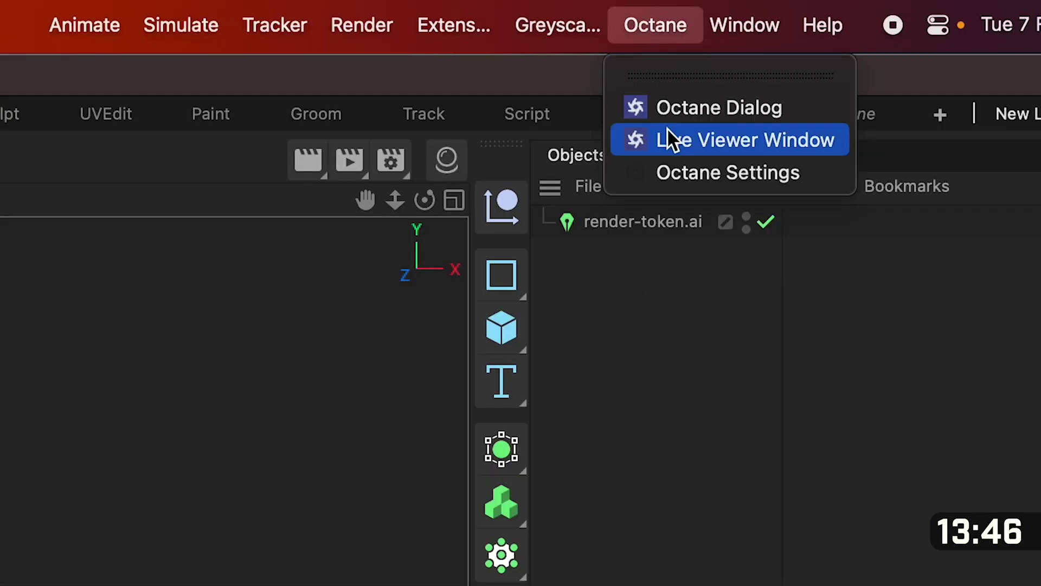
pyautogui.click(667, 128)
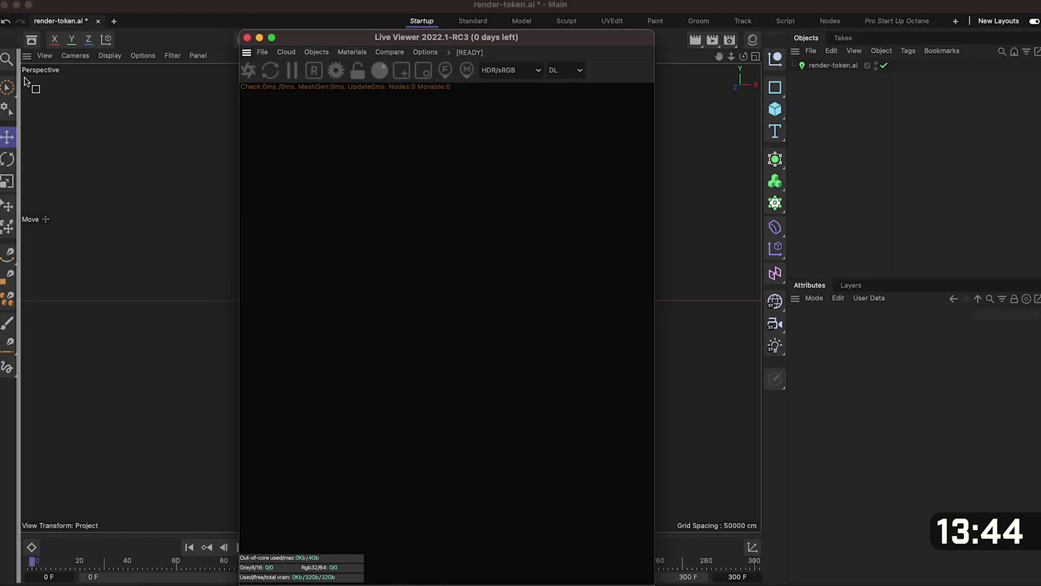
pyautogui.moveTo(24, 77); pyautogui.dragTo(24, 78)
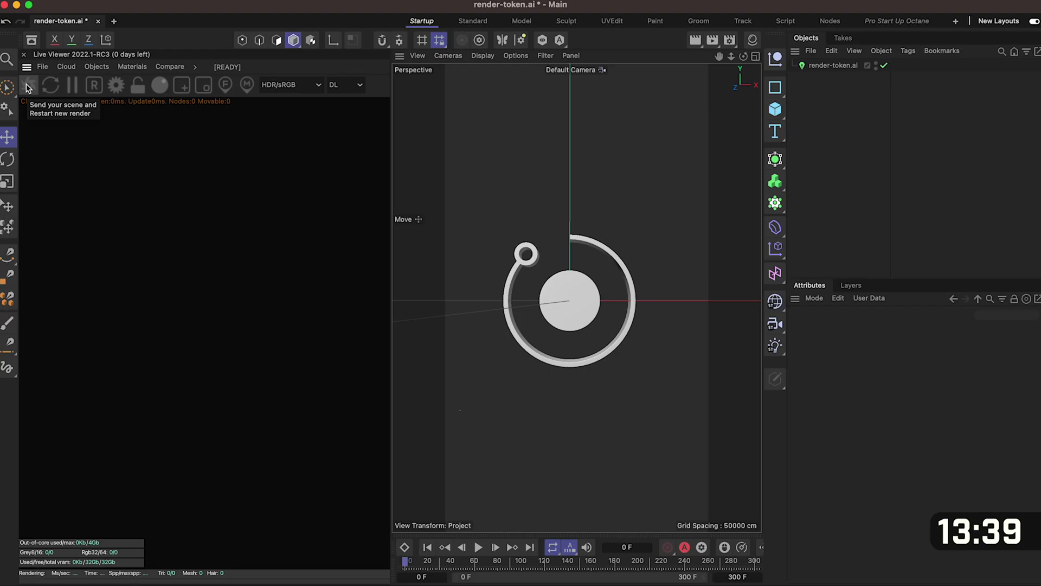
pyautogui.click(154, 272)
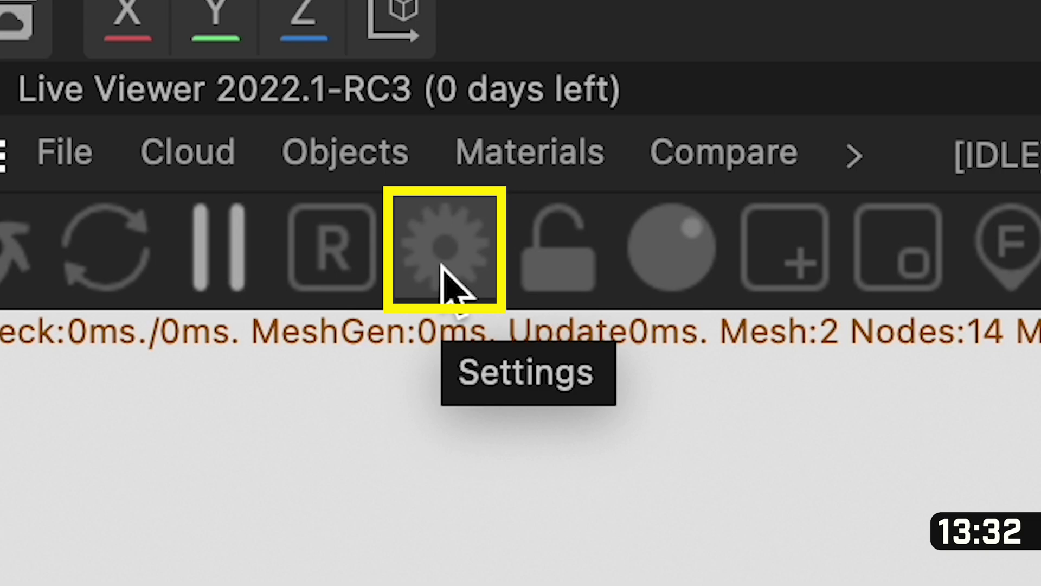
# - Switch the Octane render kernel to Path tracing and set its maximum samples to 1000
pyautogui.click(442, 255)
pyautogui.click(339, 136)
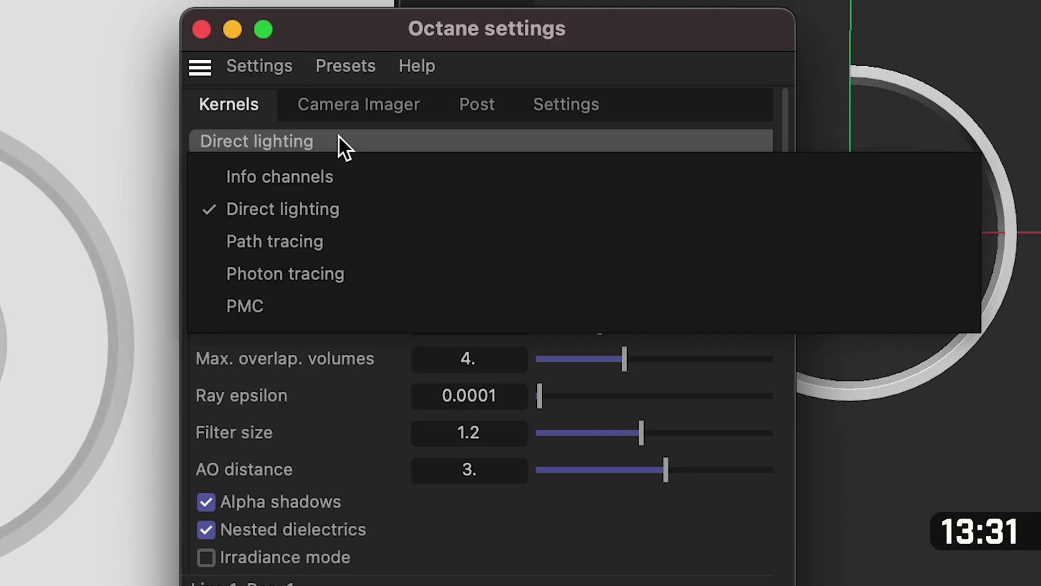
pyautogui.click(300, 231)
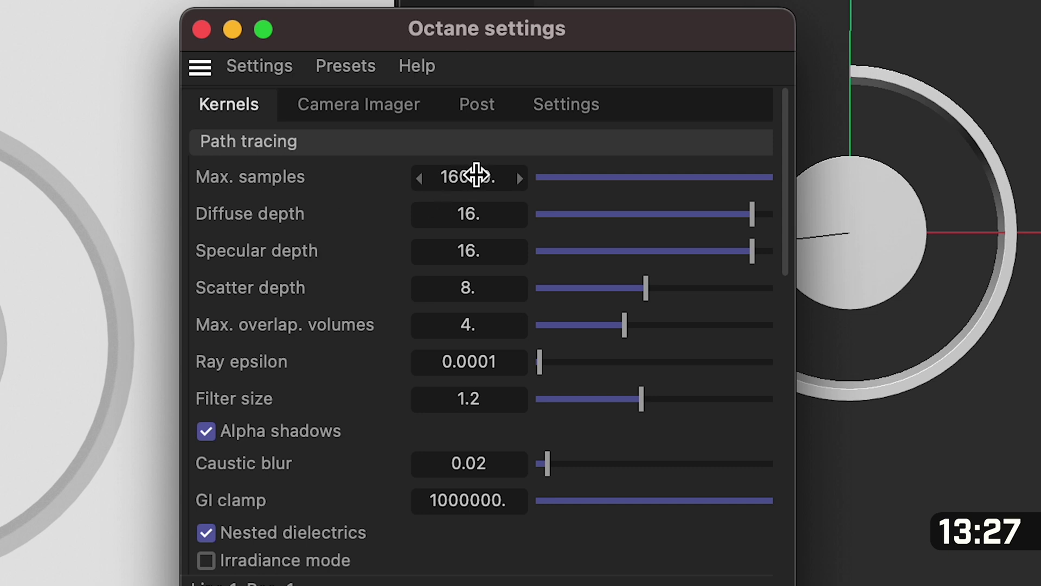
pyautogui.click(477, 176)
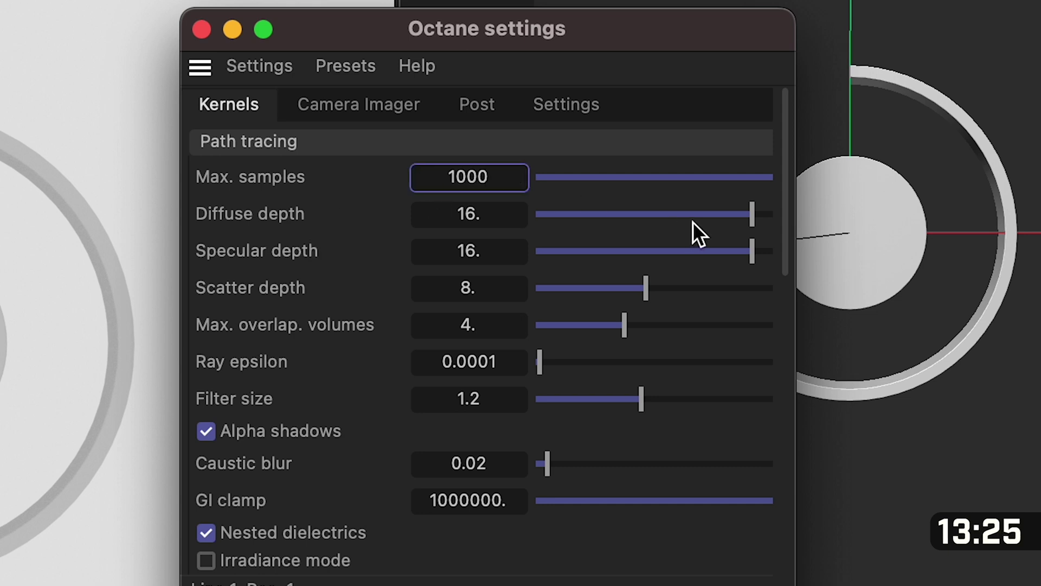
# - Set the path tracing kernel's diffuse depth and specular depth to 8 and its GI clamp to 1
pyautogui.click(484, 211)
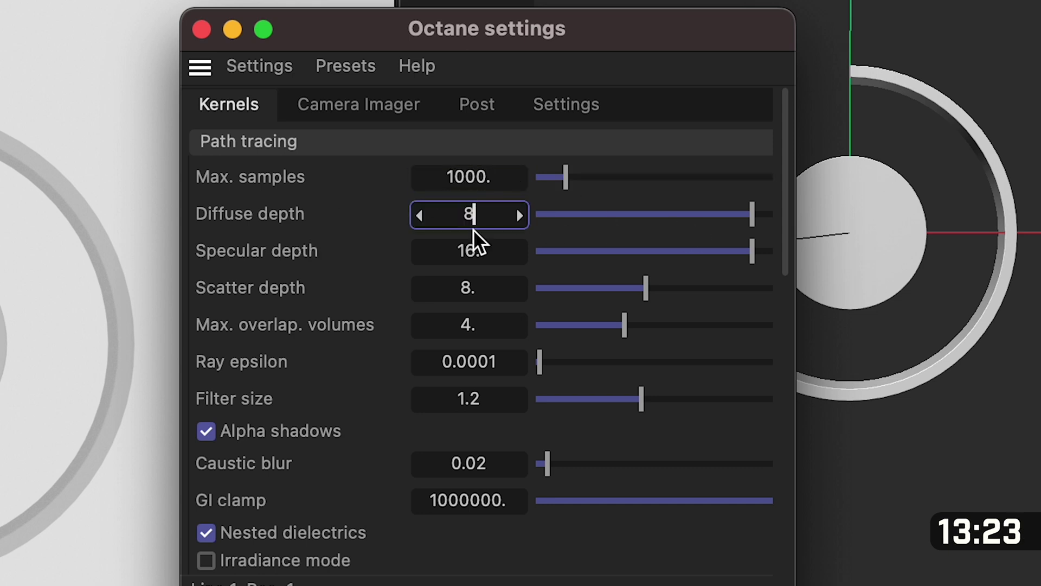
pyautogui.click(482, 250)
pyautogui.write('8')
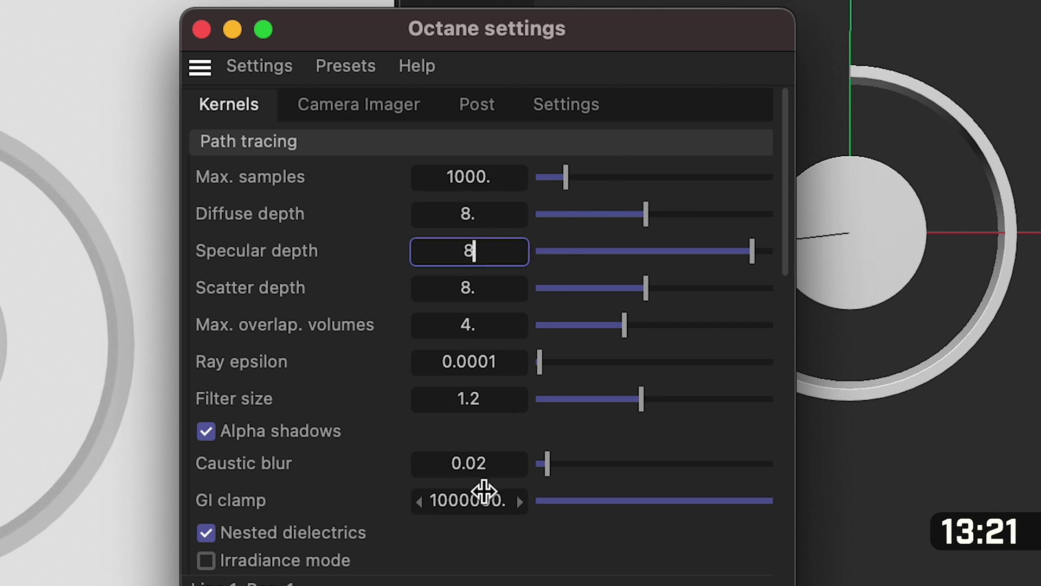
pyautogui.click(479, 502)
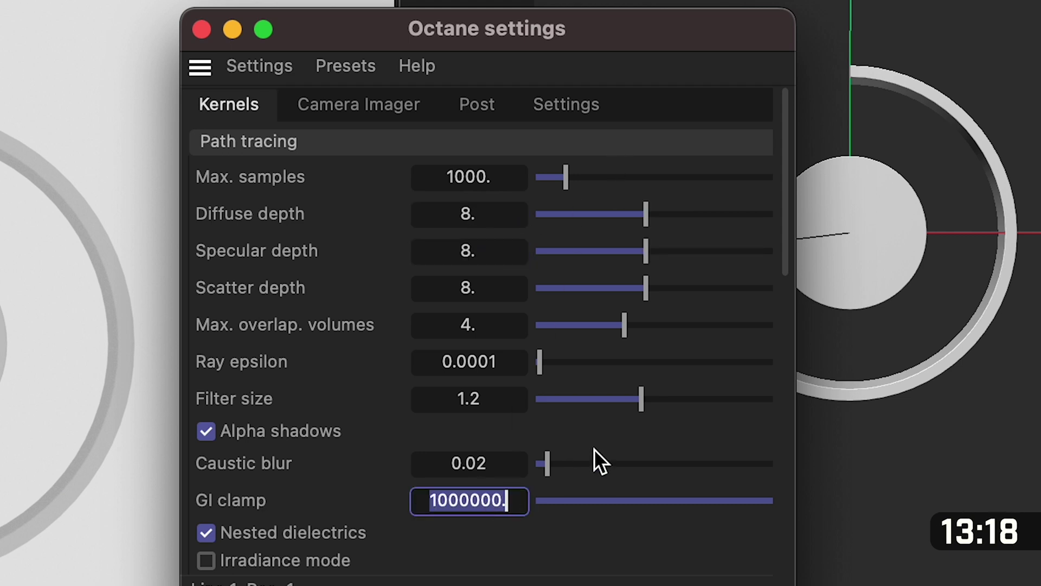
pyautogui.write('1')
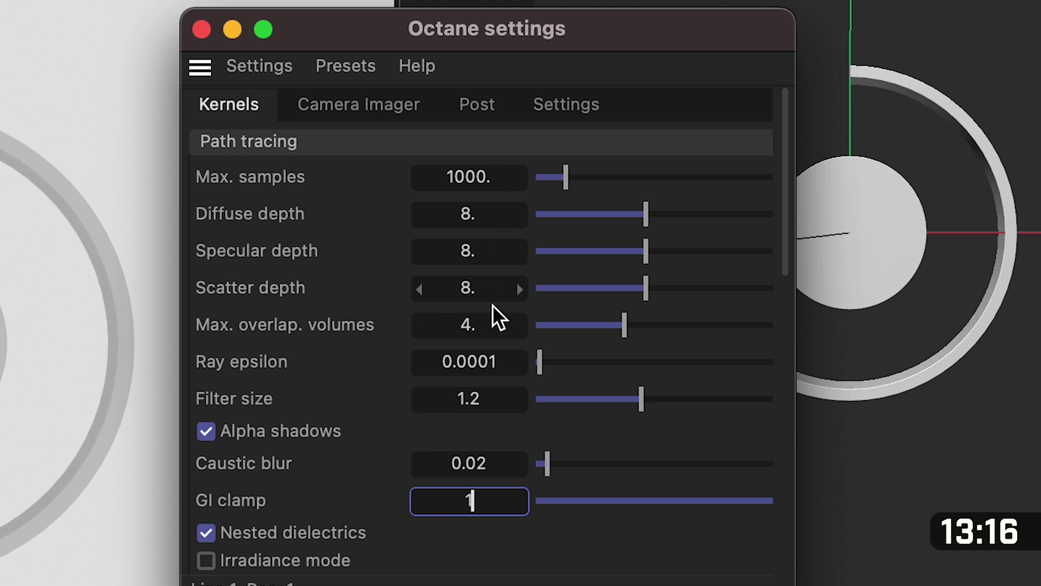
# - Apply the GI clamp value and add an Octane HDRI environment to the scene
pyautogui.press('Return')
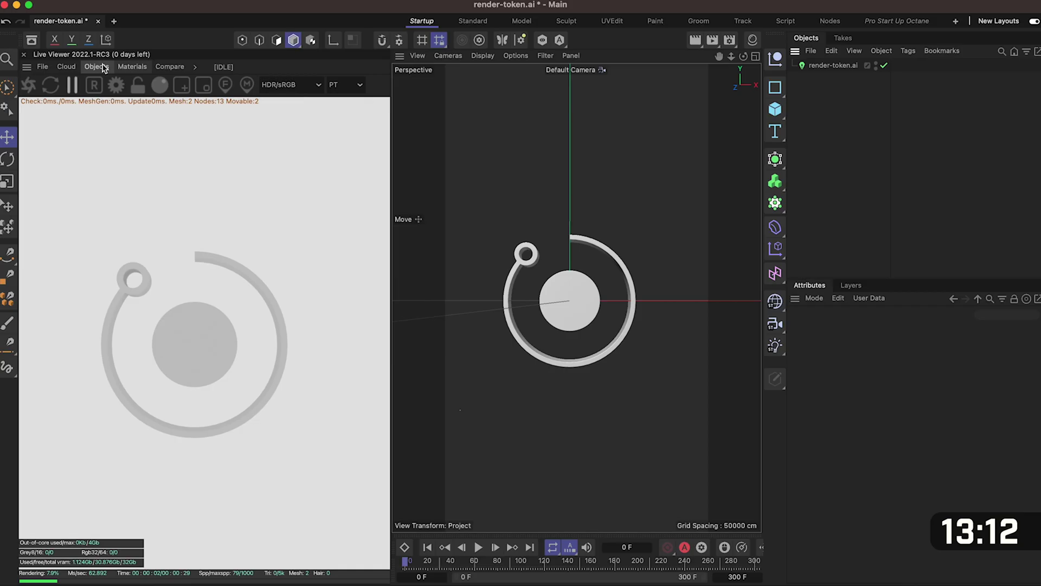
pyautogui.click(100, 67)
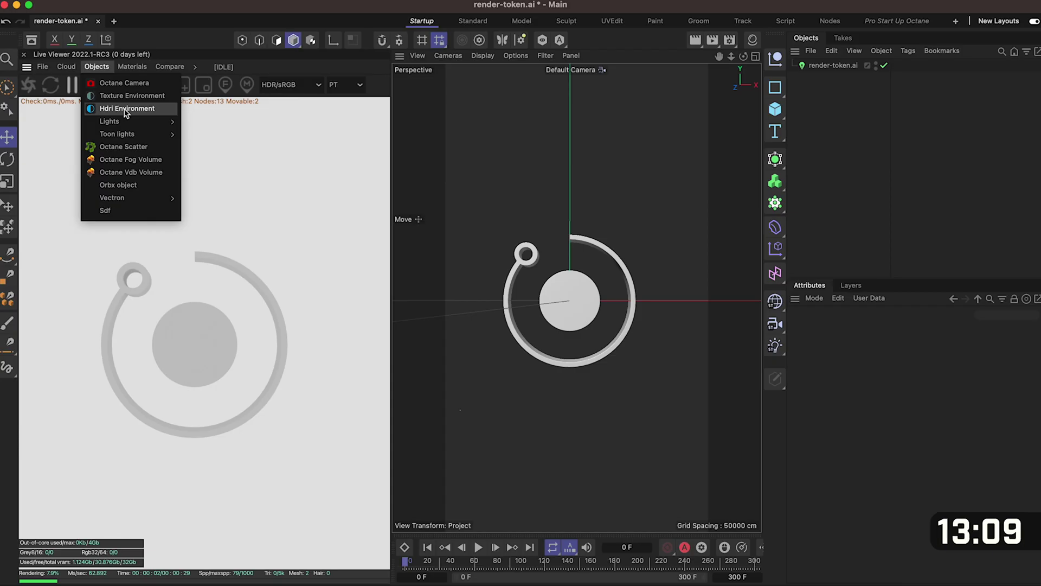
pyautogui.click(505, 296)
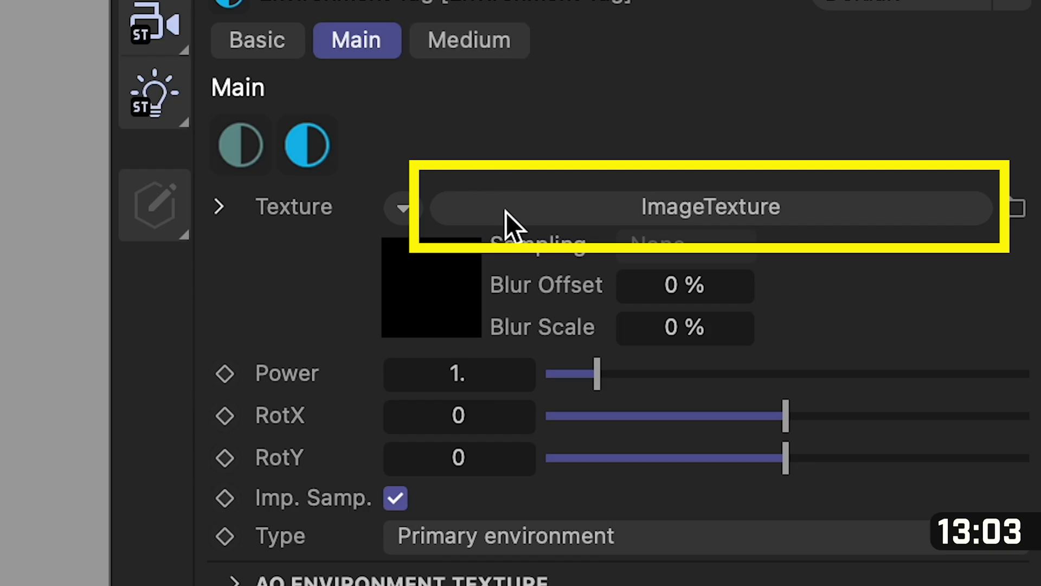
# - Load studio_small_09_4k.exr into the HDRI environment's image texture and refresh the live render
pyautogui.click(506, 211)
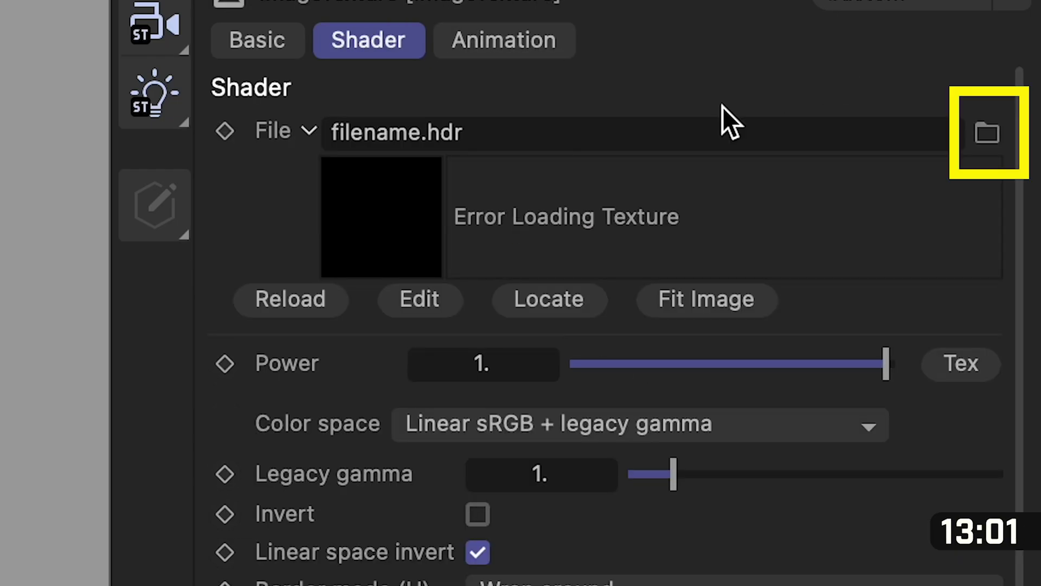
pyautogui.click(990, 136)
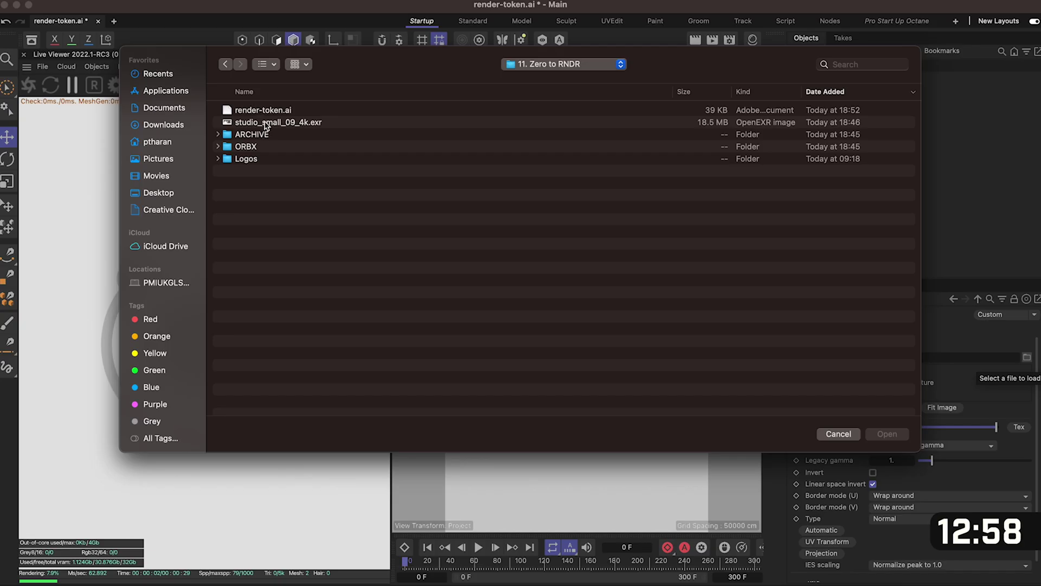
pyautogui.click(266, 125)
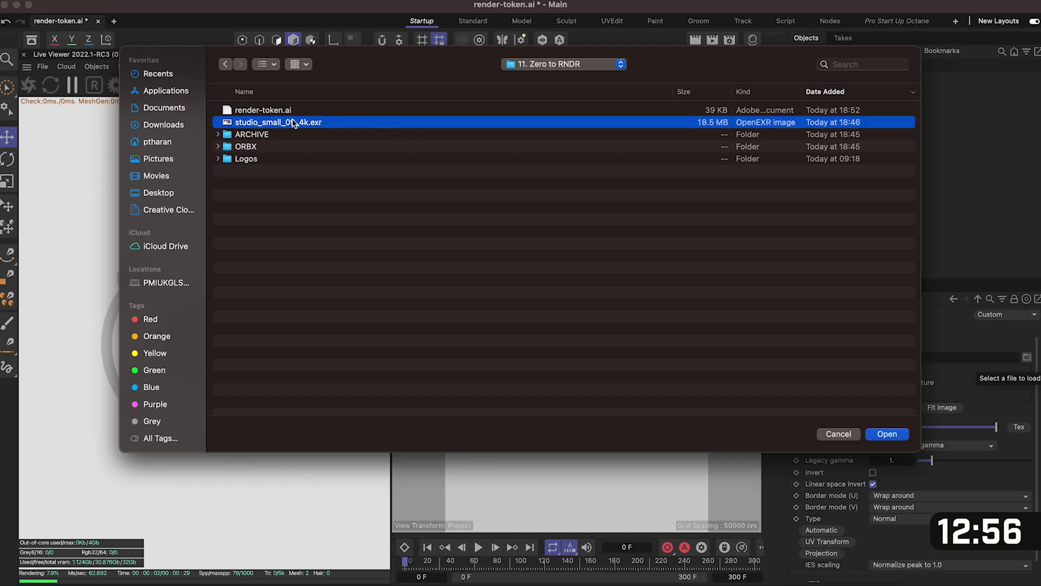
pyautogui.click(881, 434)
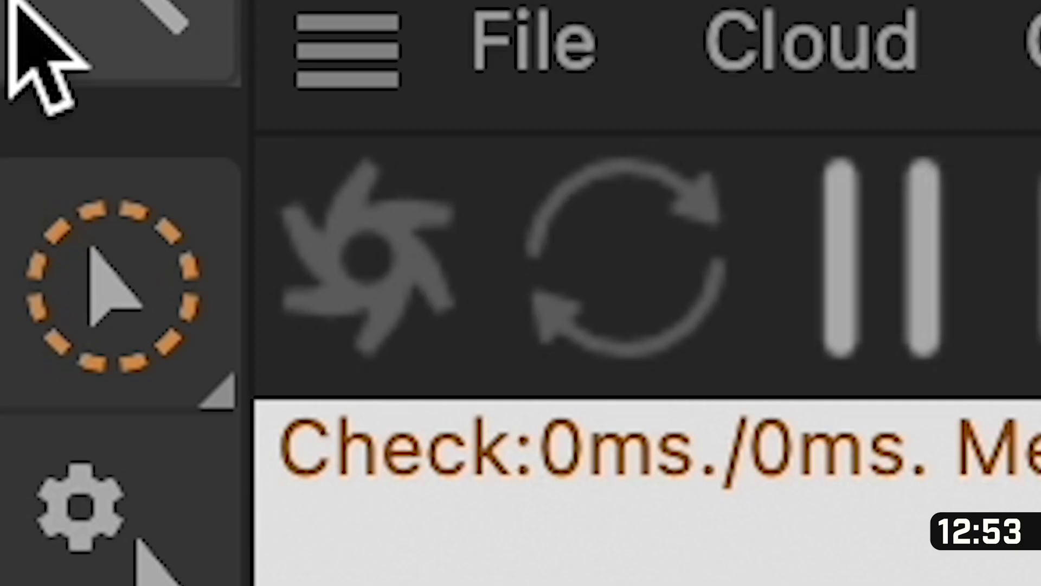
pyautogui.click(352, 217)
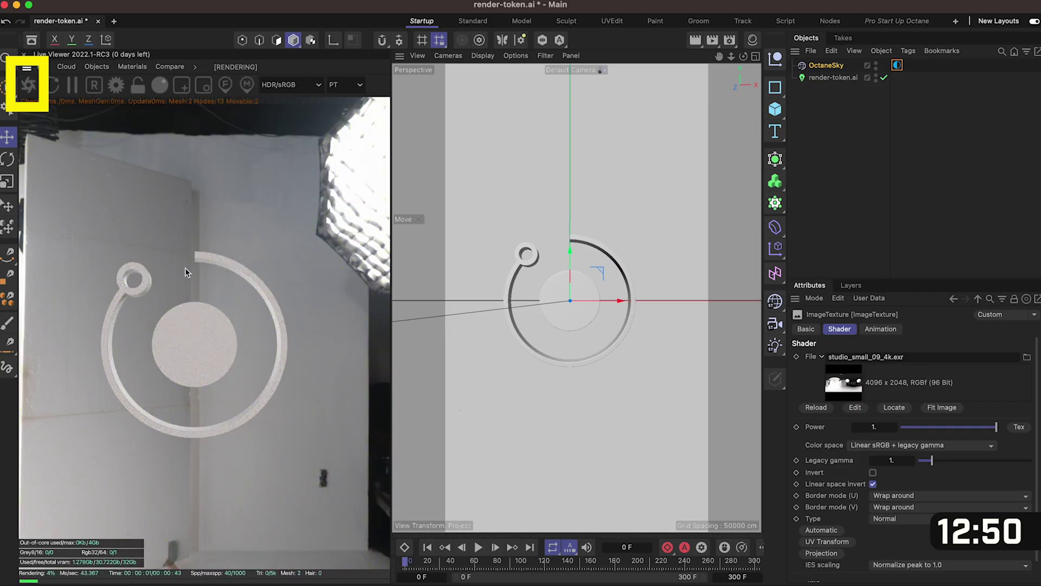
# - Add an Octane texture environment and set its type to Visible environment
pyautogui.click(97, 67)
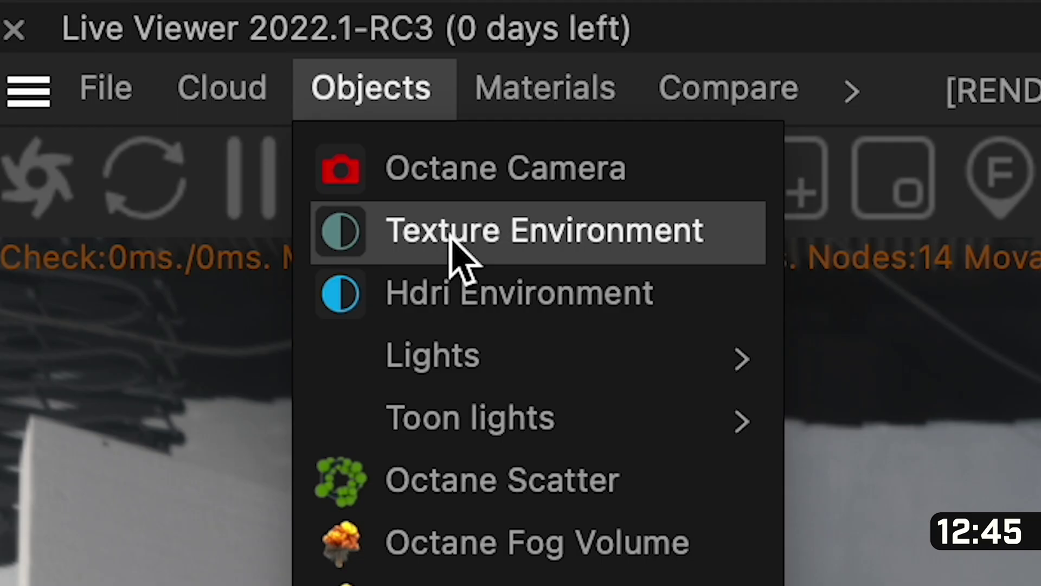
pyautogui.click(451, 237)
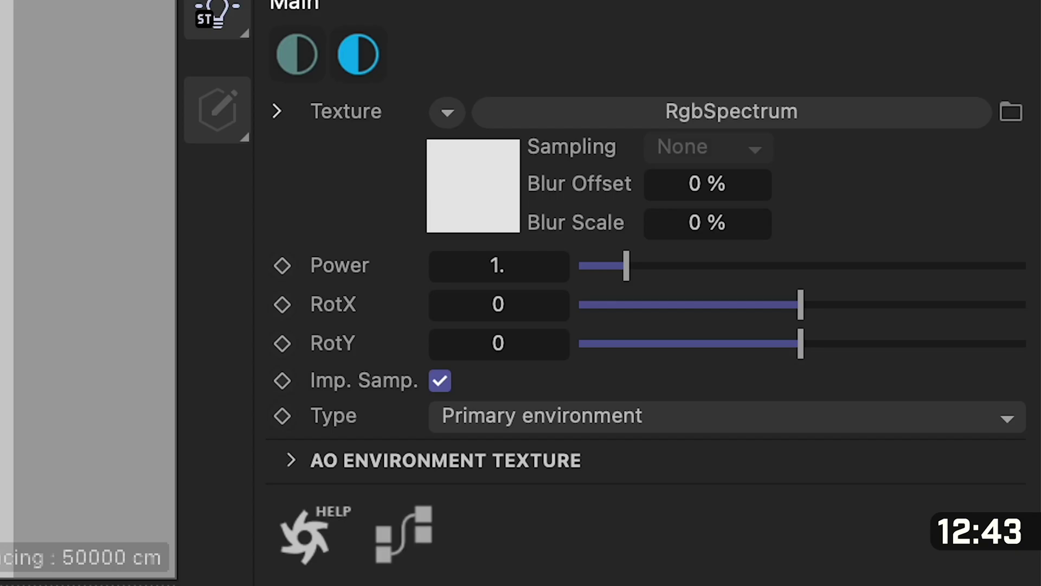
pyautogui.click(509, 415)
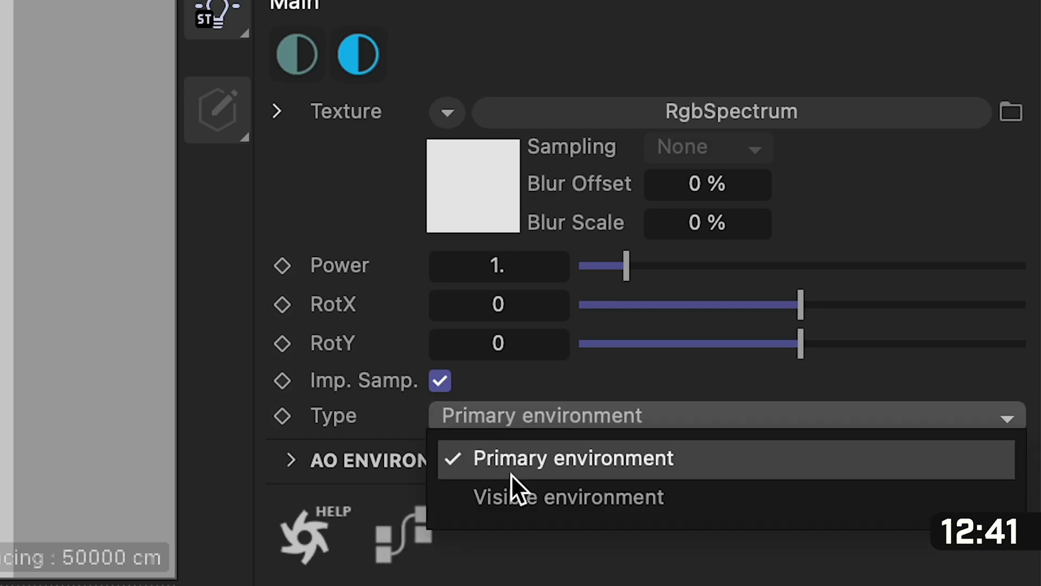
pyautogui.click(515, 496)
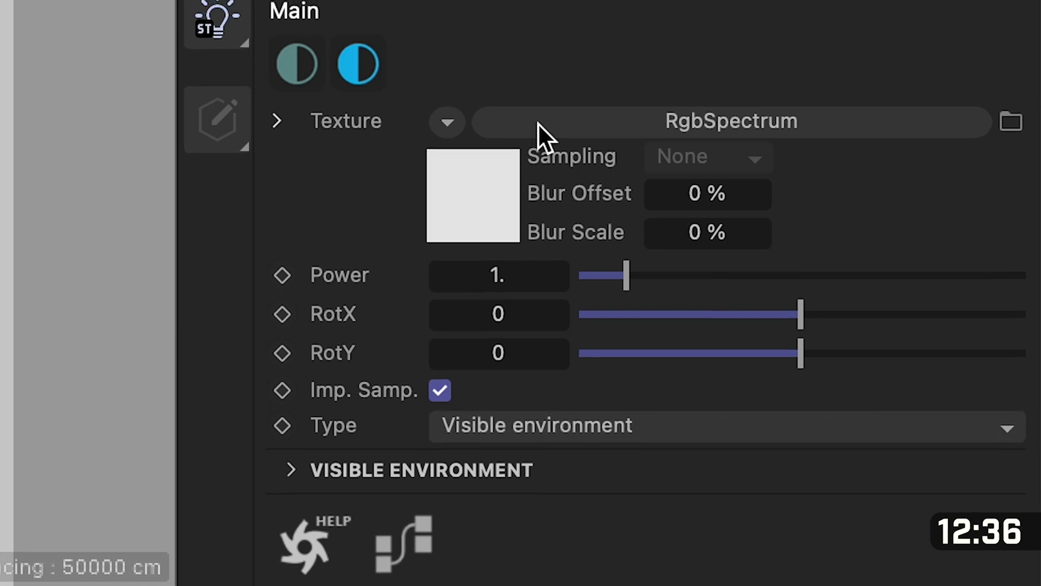
# - Set the visible background environment's RGB spectrum colour to hex E30613
pyautogui.click(737, 125)
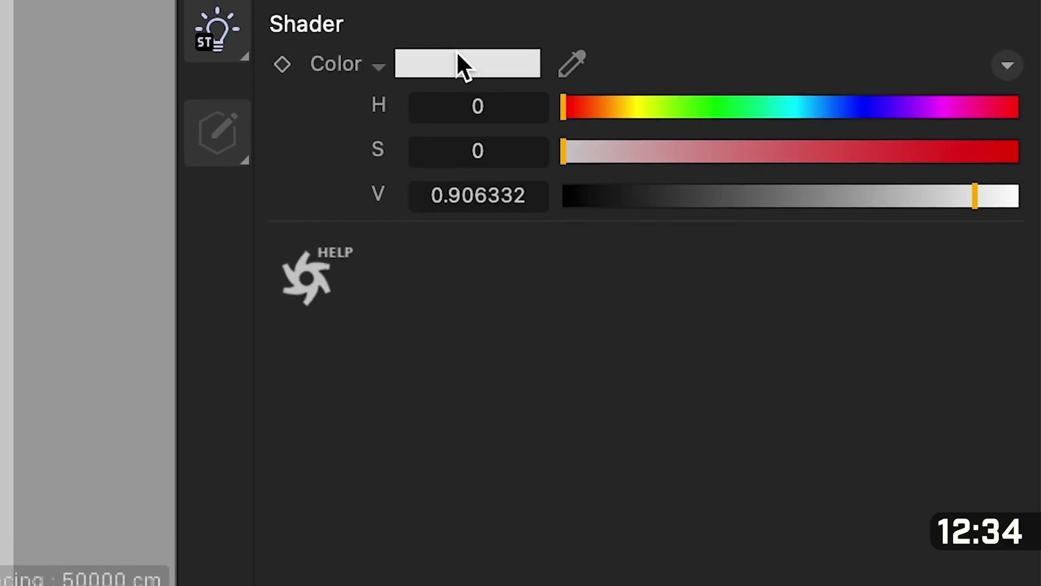
pyautogui.click(458, 67)
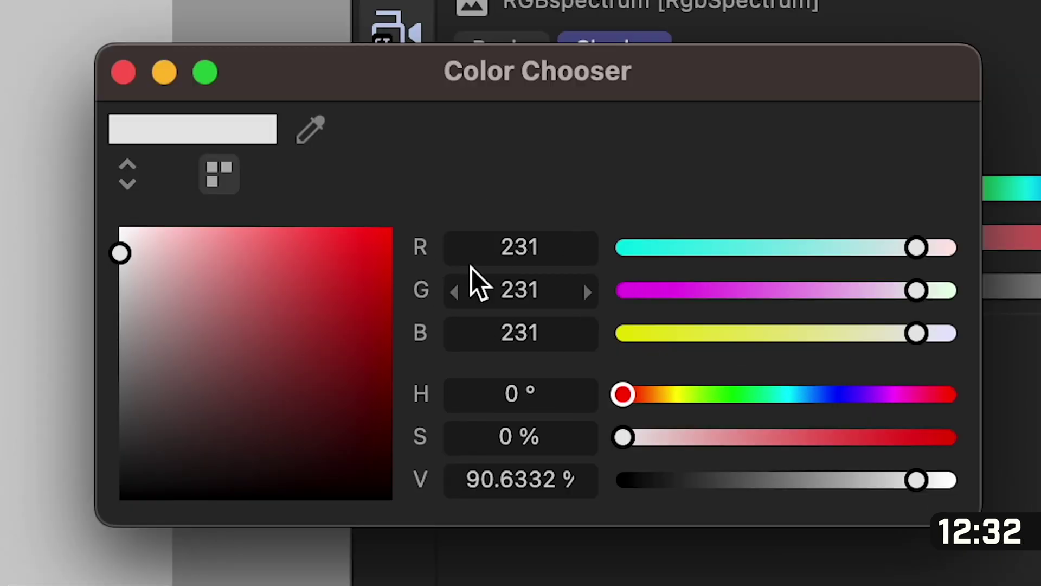
pyautogui.click(141, 187)
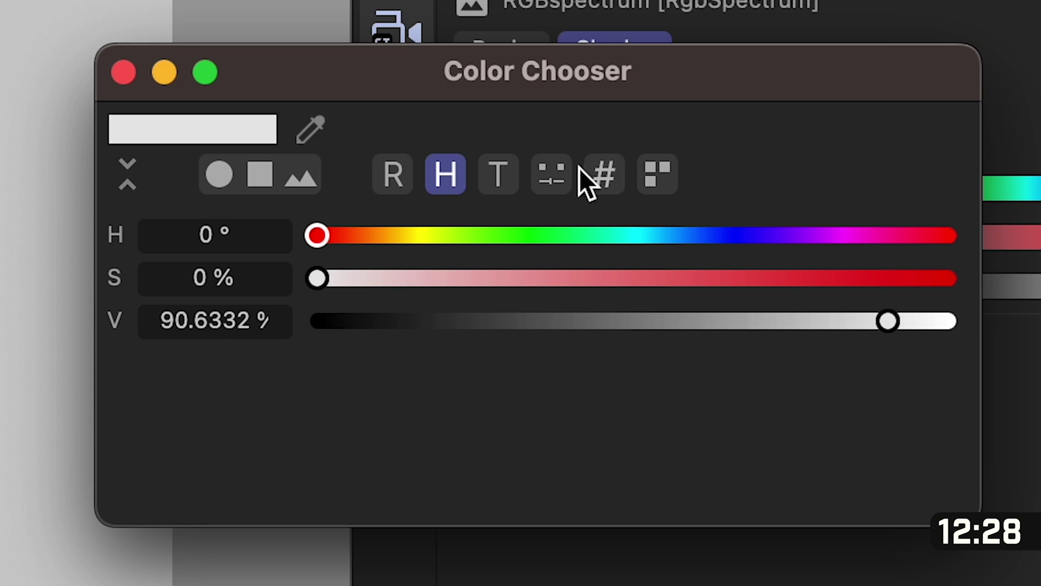
pyautogui.click(600, 176)
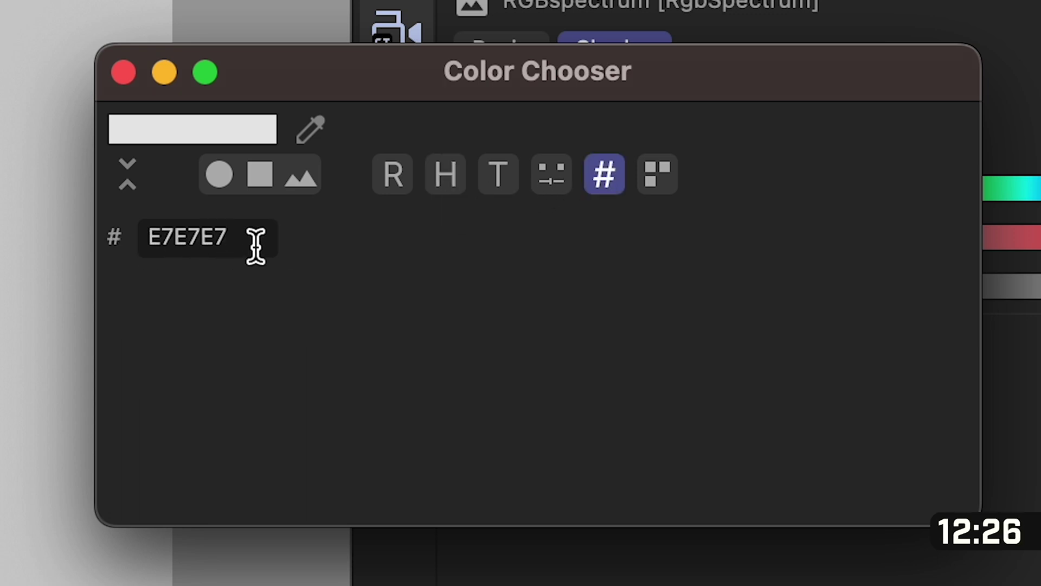
pyautogui.moveTo(256, 247); pyautogui.dragTo(136, 219)
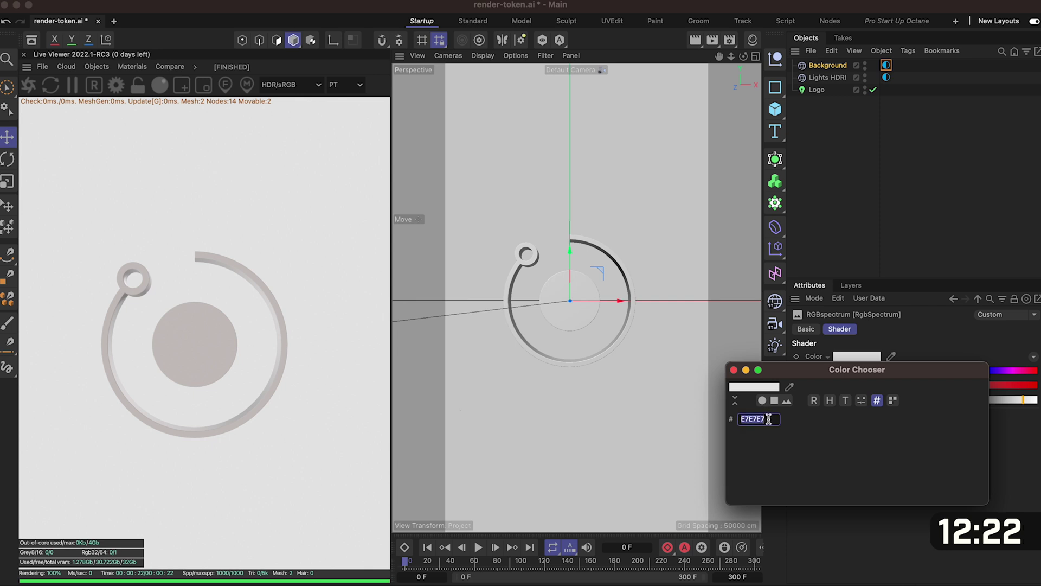
pyautogui.write('E30613')
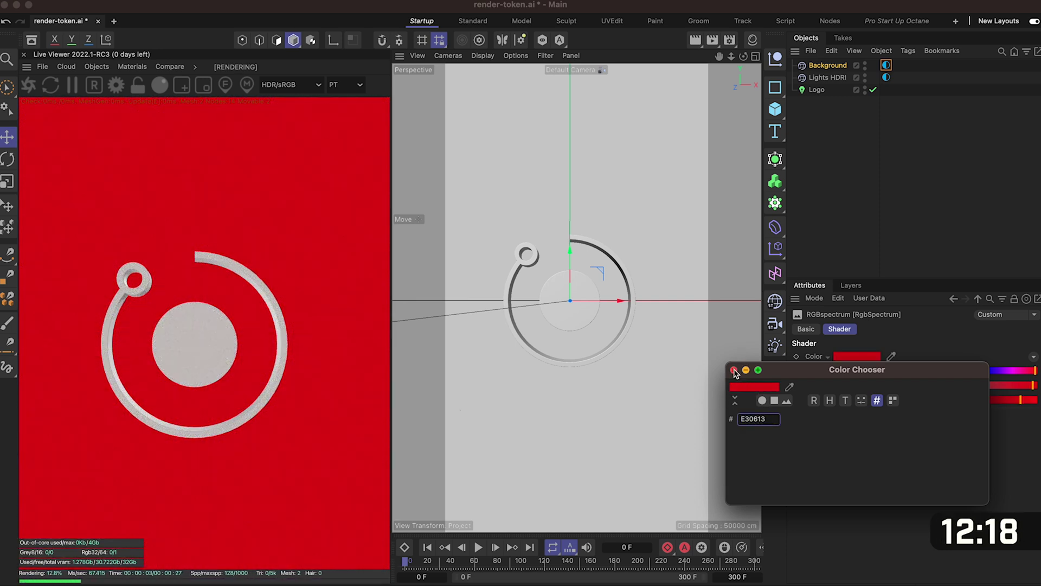
pyautogui.click(734, 370)
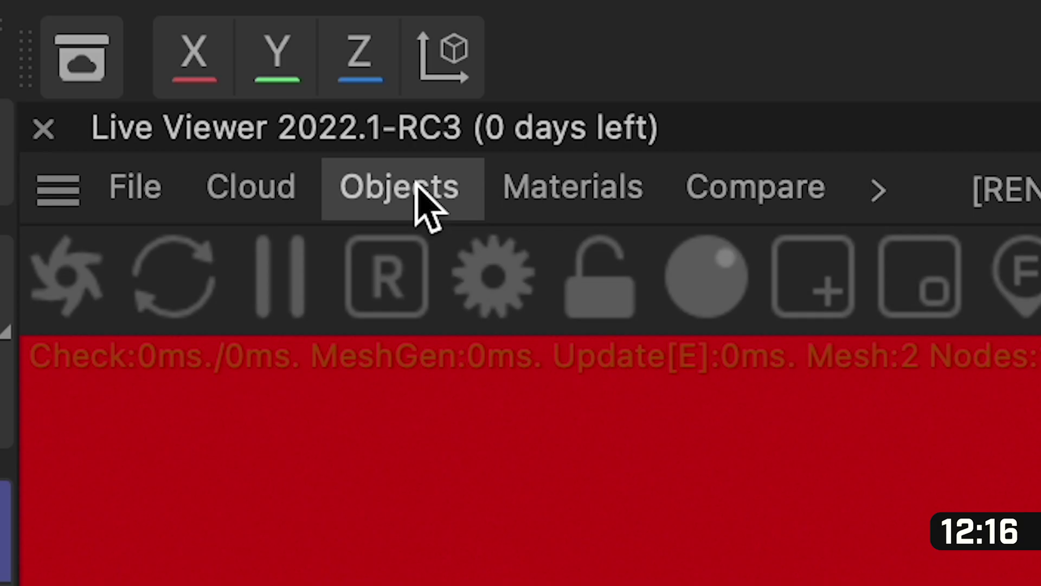
# - Add an Octane camera to the scene and make it the active viewport camera
pyautogui.click(98, 66)
pyautogui.click(112, 82)
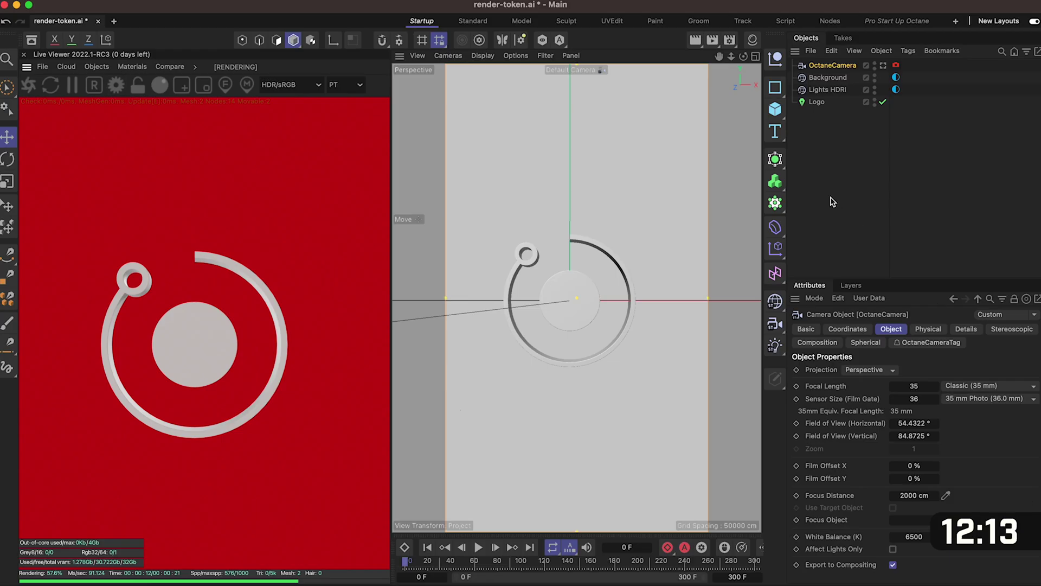
pyautogui.click(832, 201)
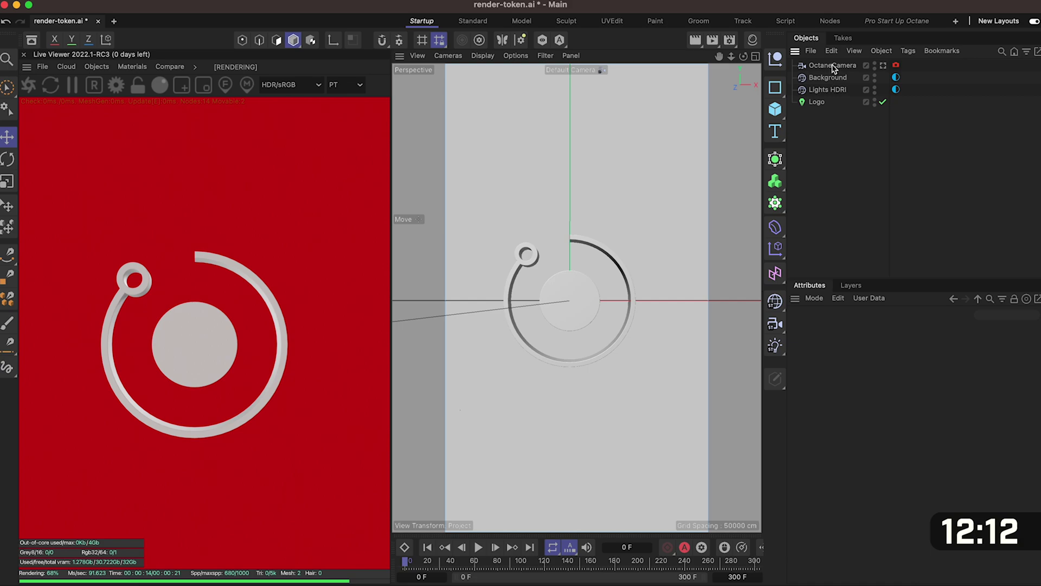
pyautogui.click(833, 66)
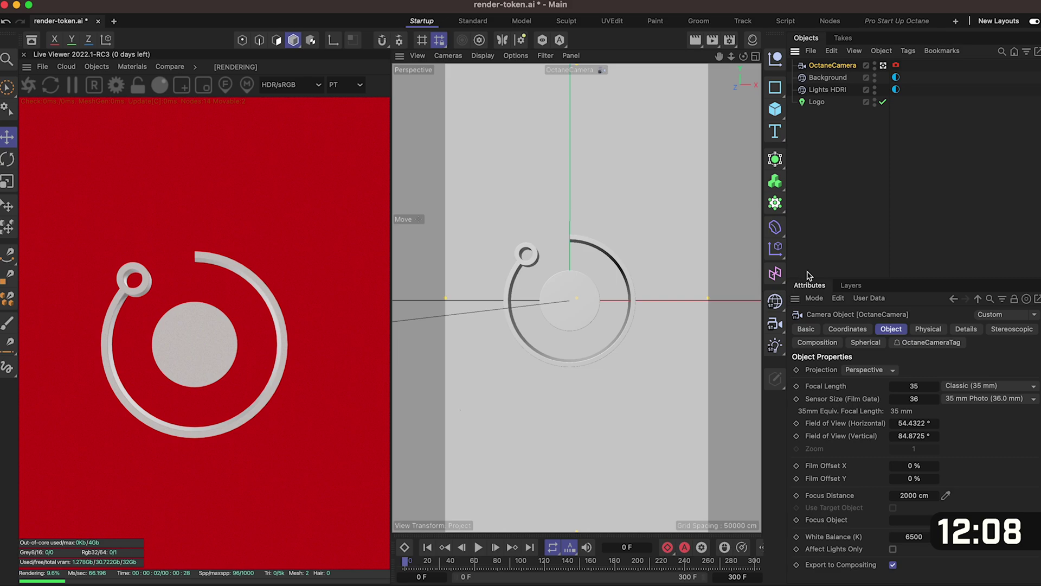
# - Set the Octane camera's heading and pitch rotation to 0°
pyautogui.click(847, 328)
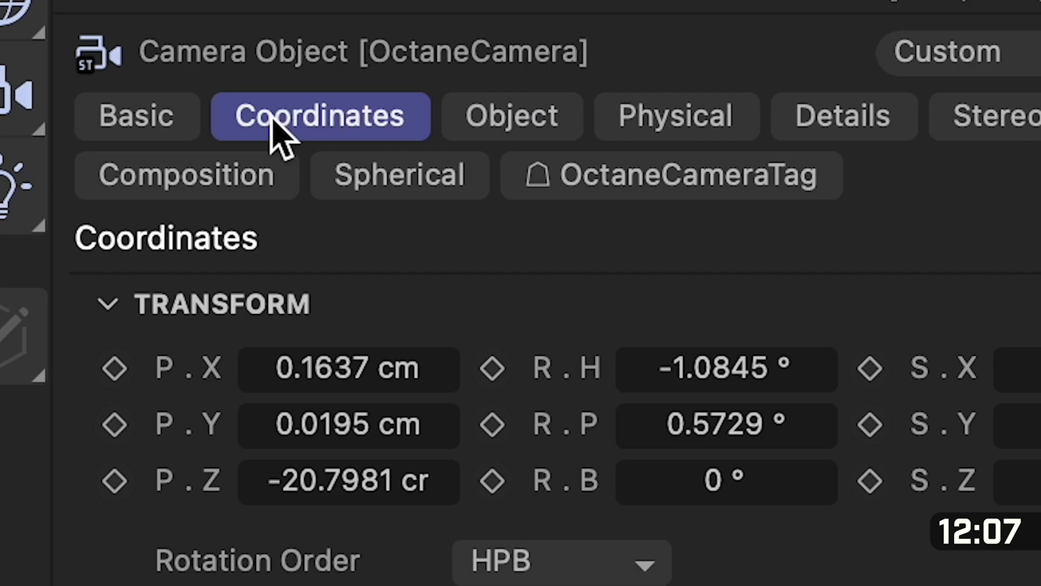
pyautogui.click(732, 360)
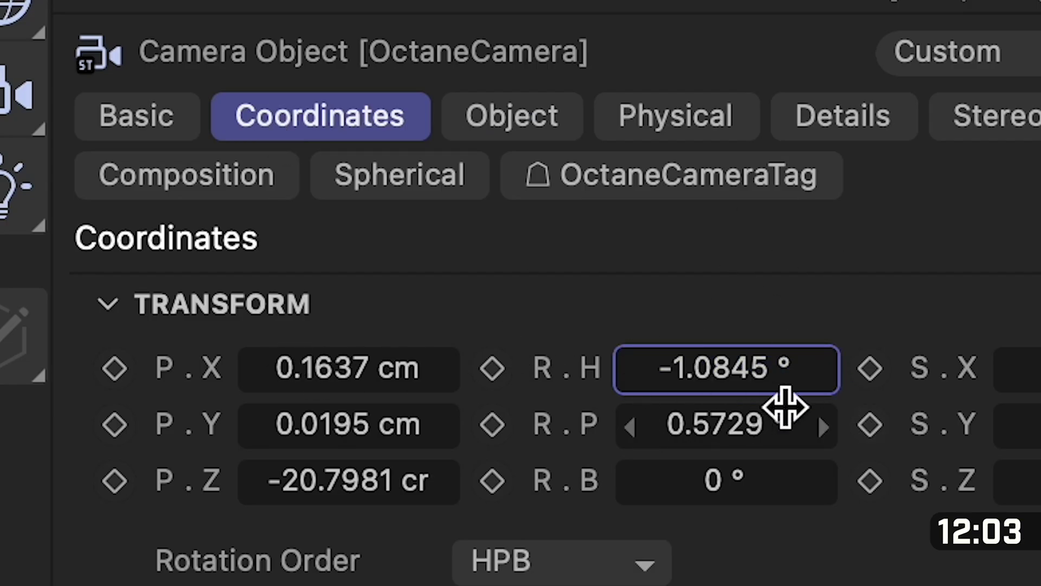
pyautogui.click(721, 379)
pyautogui.write('0')
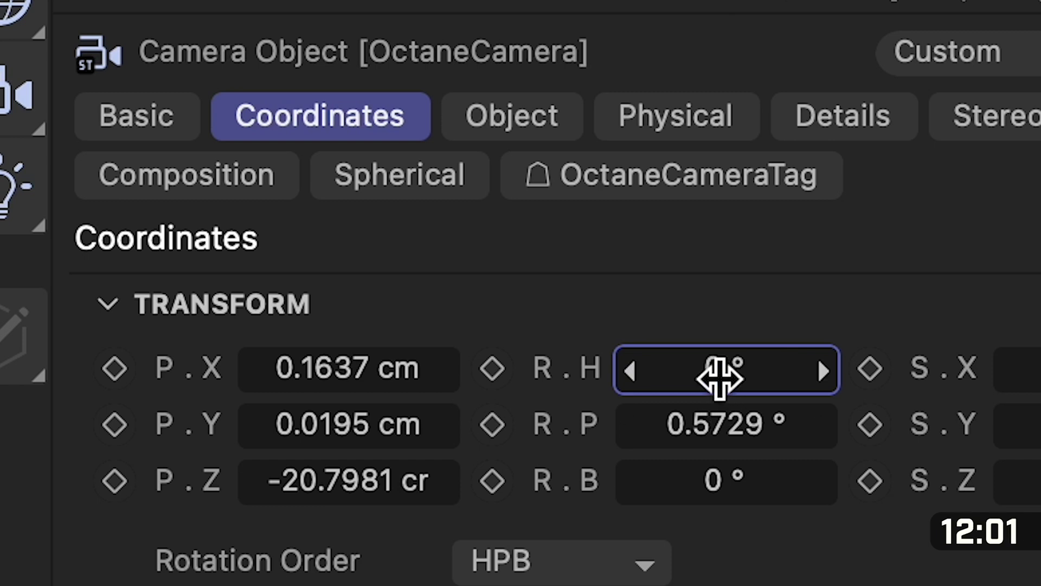
pyautogui.press('Return')
pyautogui.click(747, 434)
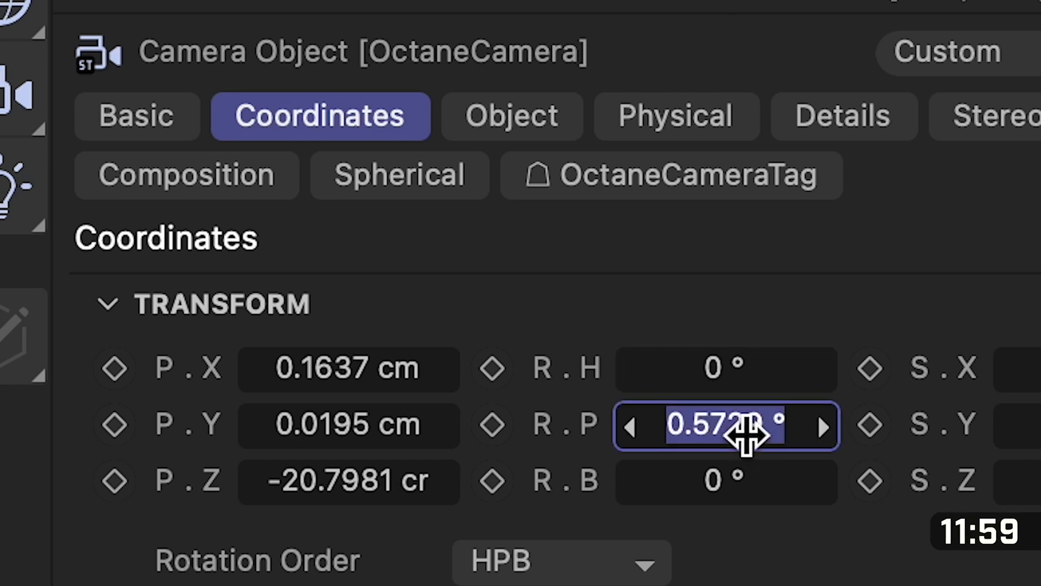
pyautogui.write('0')
pyautogui.press('Return')
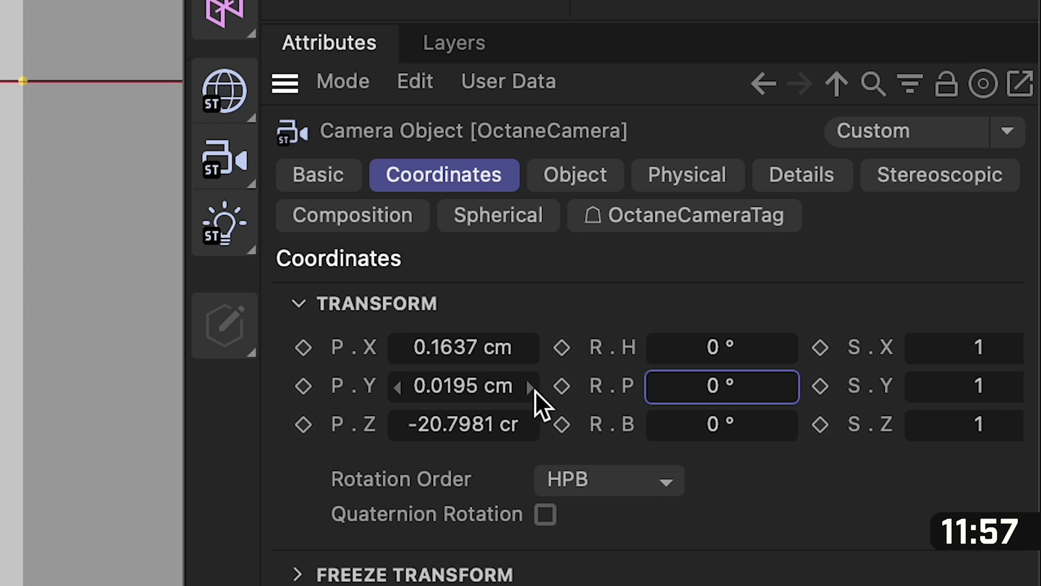
# - Set the Octane camera's X and Y positions to 0 cm
pyautogui.click(367, 423)
pyautogui.write('0')
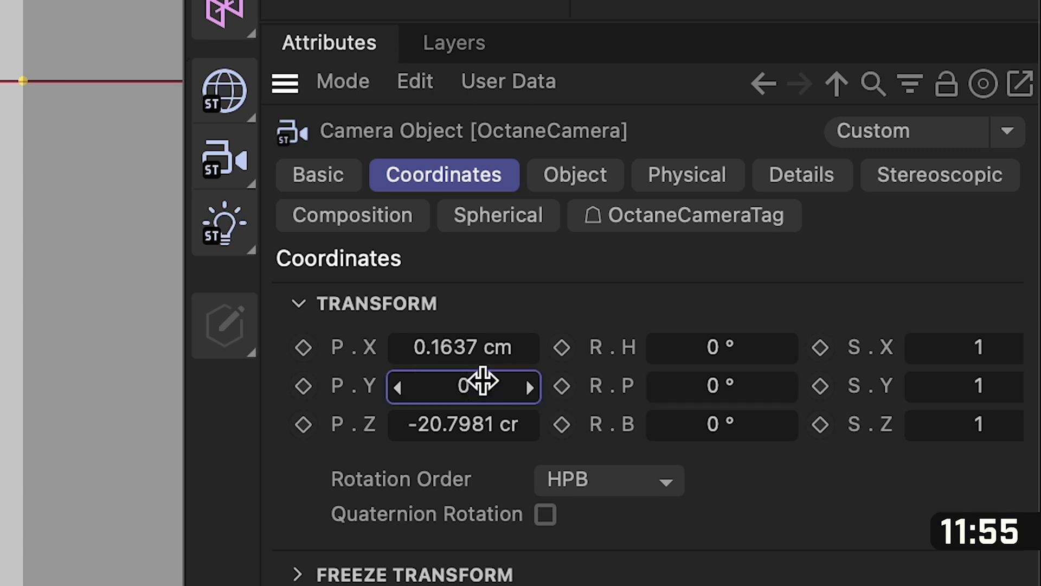
pyautogui.click(452, 346)
pyautogui.write('0')
pyautogui.press('Return')
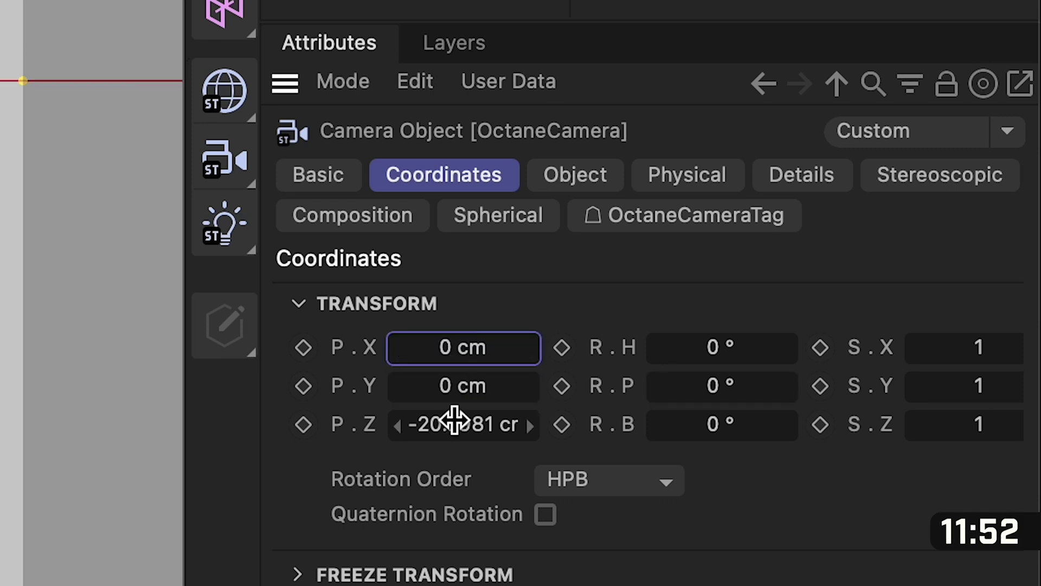
# - Set the Octane camera's Z position to -20 cm
pyautogui.click(455, 426)
pyautogui.moveTo(454, 426); pyautogui.dragTo(458, 426)
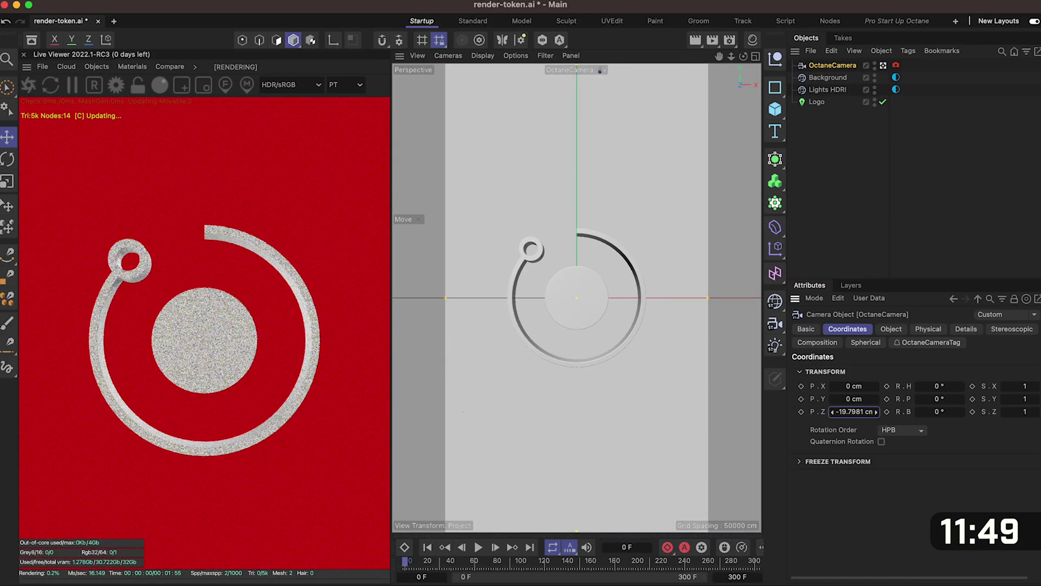
pyautogui.moveTo(850, 412); pyautogui.dragTo(851, 412)
pyautogui.click(850, 412)
pyautogui.write('-20')
pyautogui.press('Return')
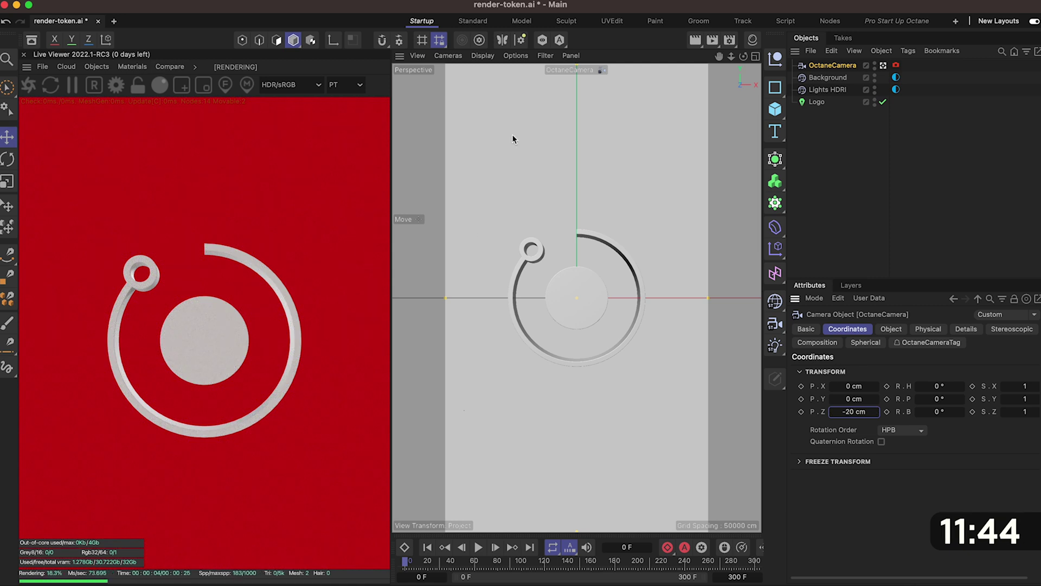
# - Lock the Live Viewer to the render resolution and set its preview scale to 0.8
pyautogui.click(138, 84)
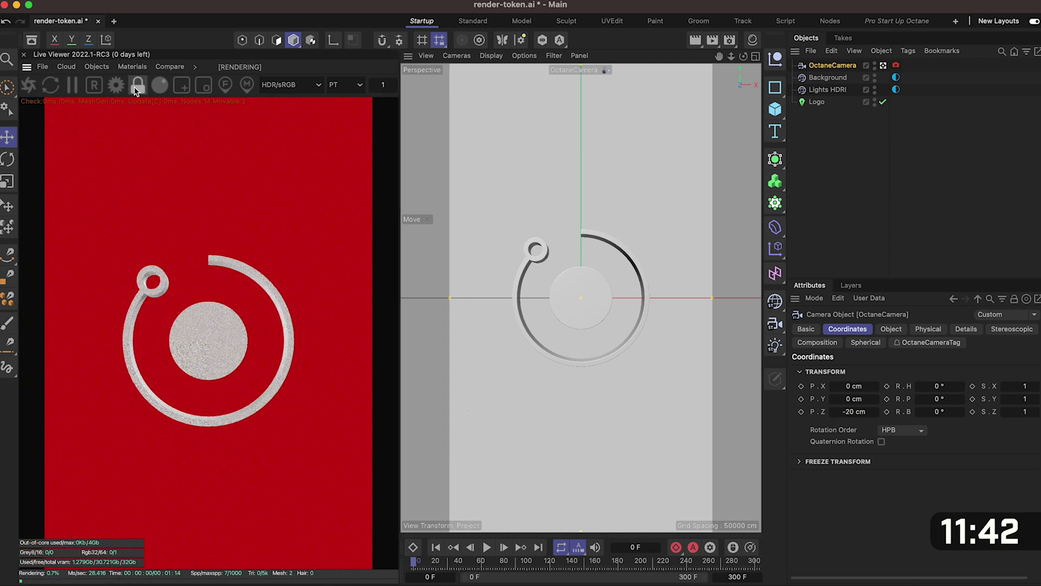
pyautogui.scroll(-3, 395, 88)
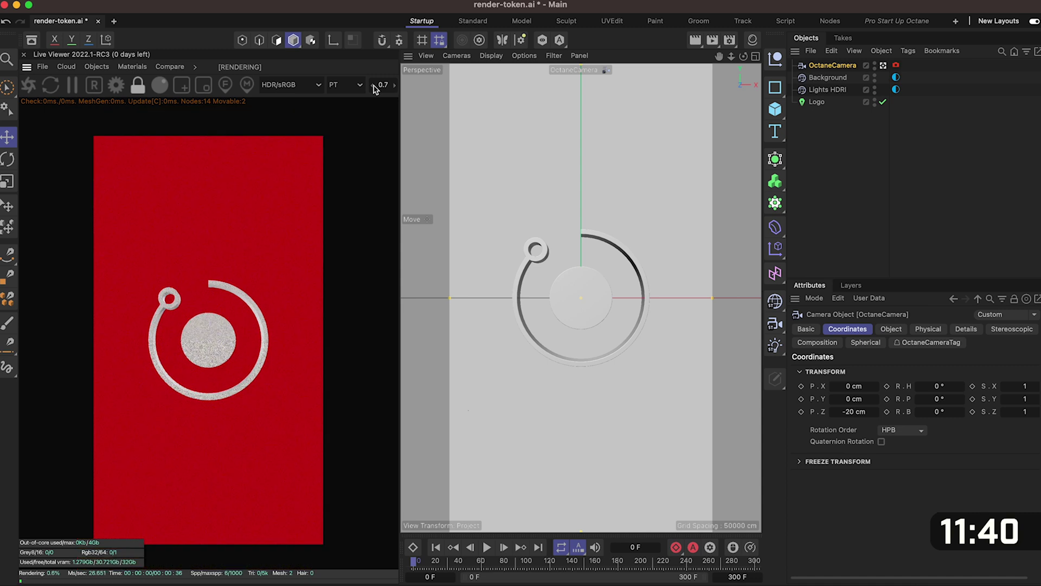
pyautogui.scroll(1, 395, 88)
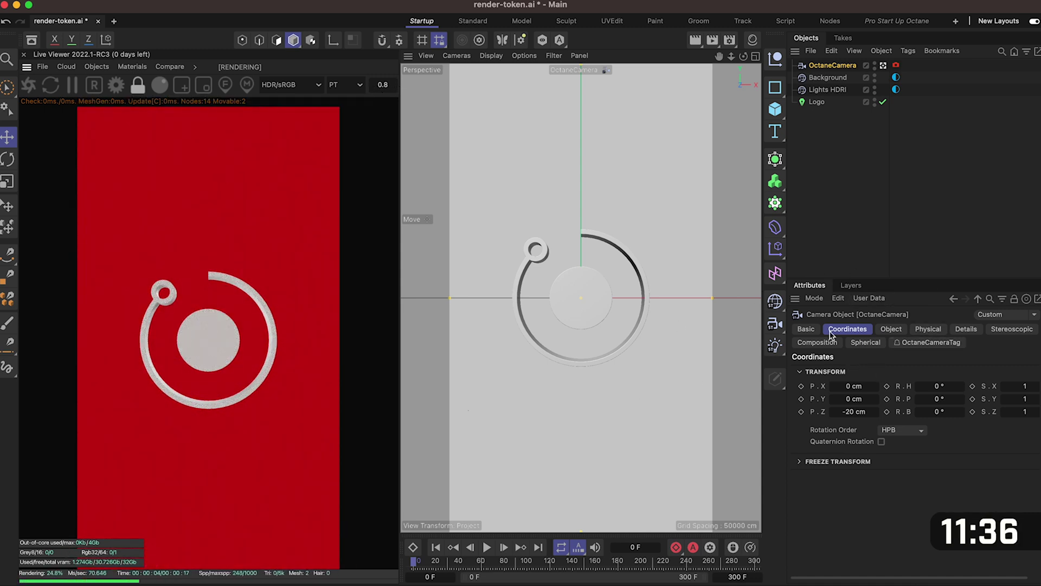
# - Stop looking through the Octane camera in the viewport
pyautogui.click(881, 66)
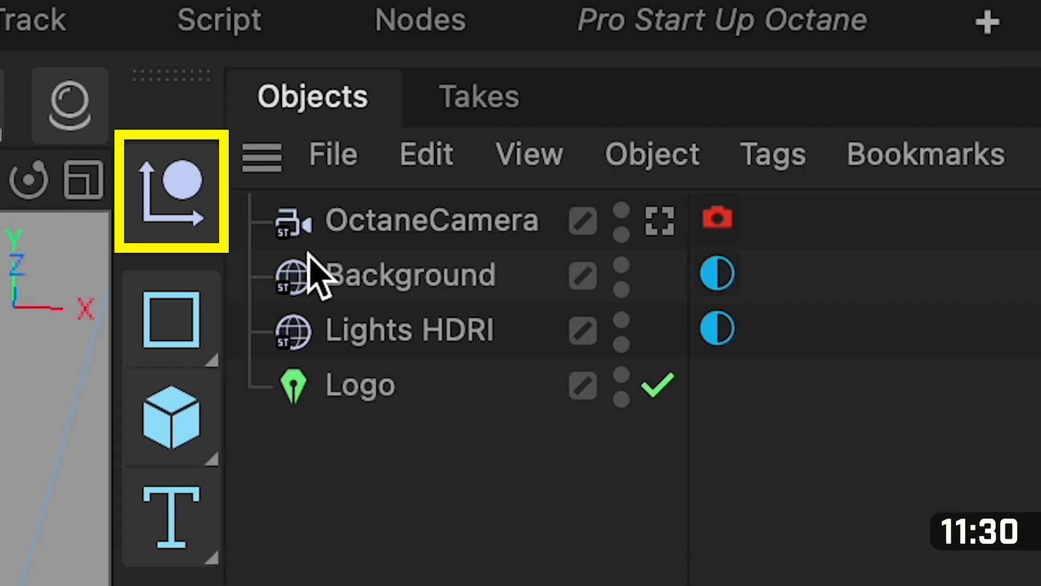
# - Add a null object to the scene and set its Z position to 0.5 cm
pyautogui.click(195, 191)
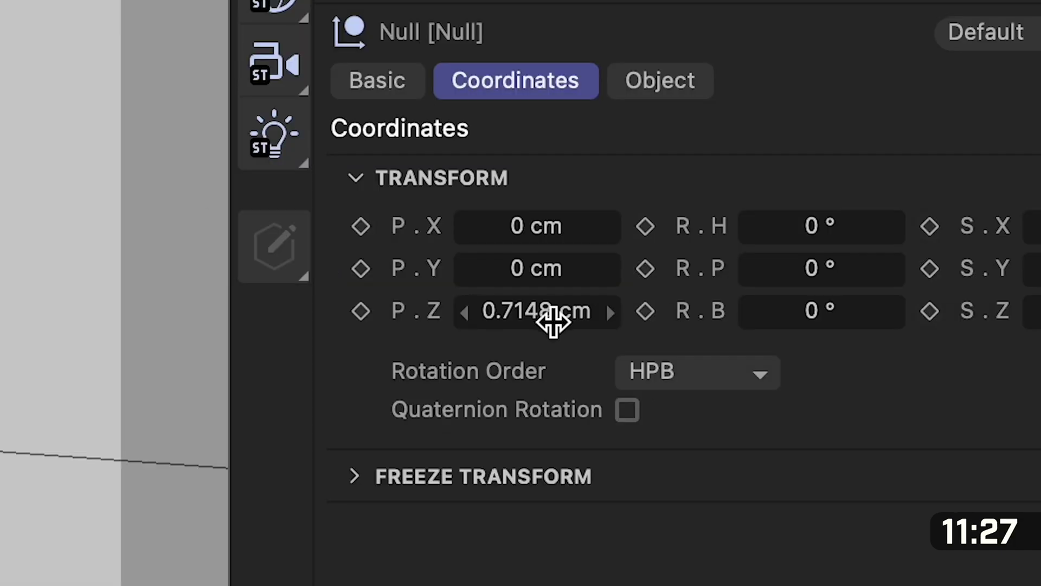
pyautogui.click(552, 318)
pyautogui.write('0')
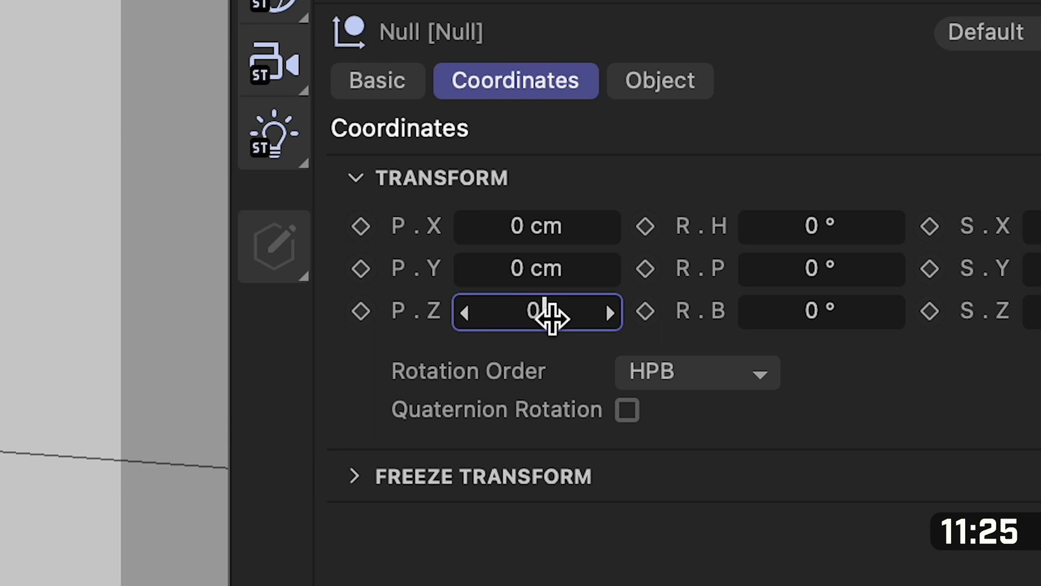
pyautogui.write('.5')
pyautogui.press('Return')
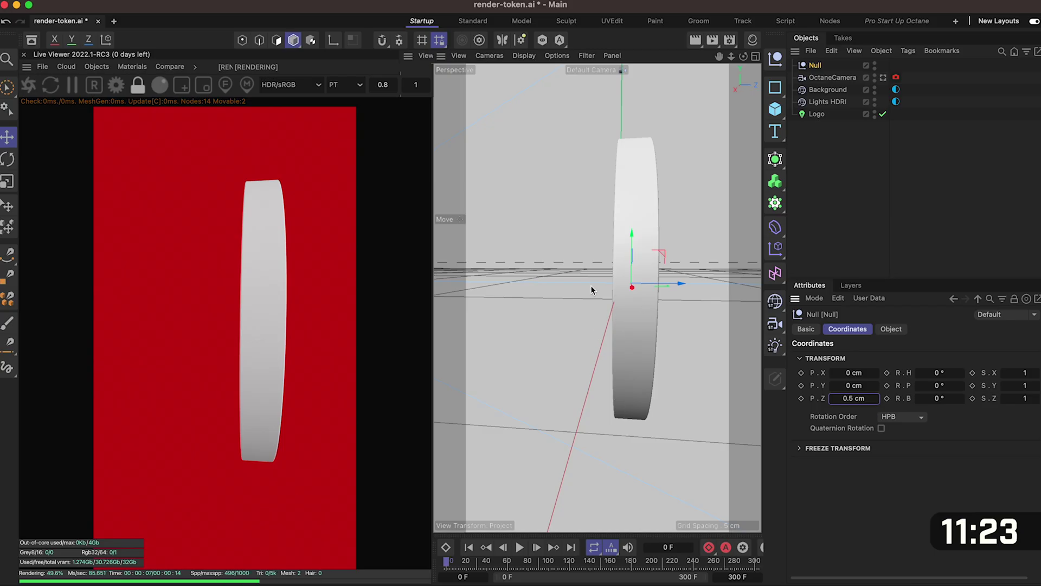
pyautogui.keyDown('alt'); pyautogui.moveTo(591, 289); pyautogui.dragTo(753, 290); pyautogui.keyUp('alt')
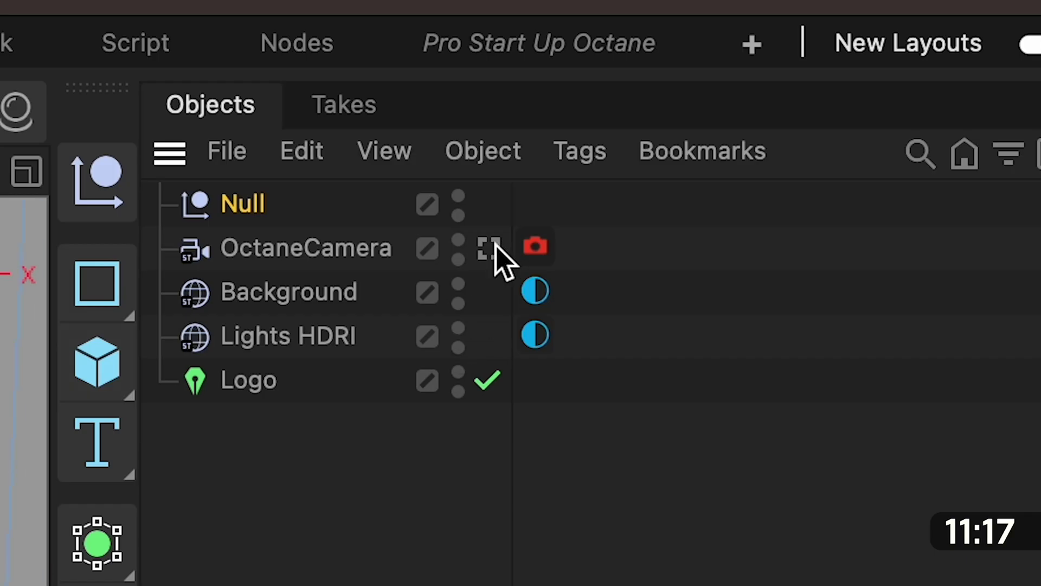
# - Make OctaneCamera a child of the new null and rename the null Camera Rotation
pyautogui.moveTo(285, 255); pyautogui.dragTo(263, 216)
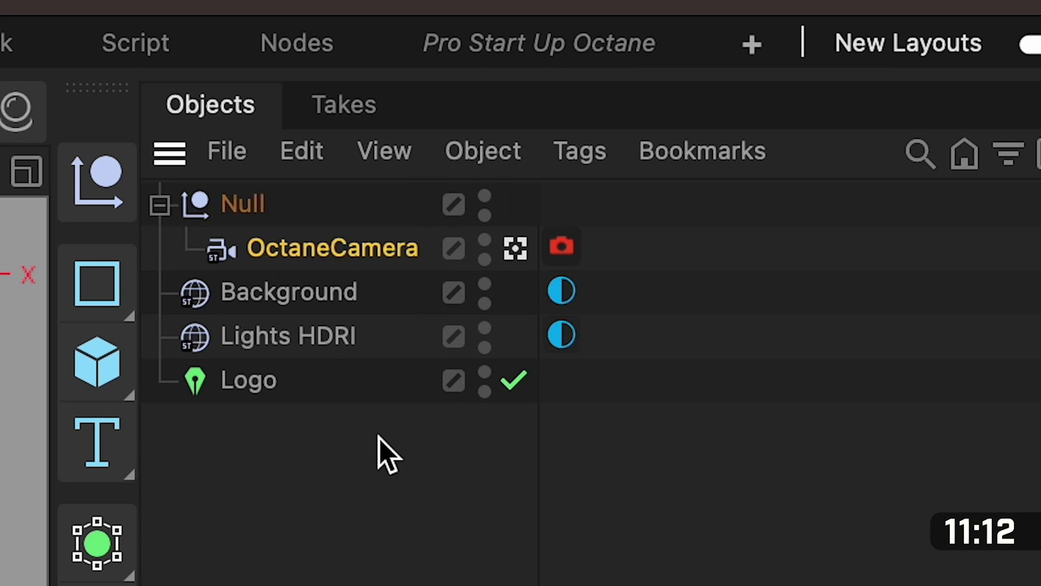
pyautogui.click(379, 437)
pyautogui.click(290, 251)
pyautogui.click(252, 196)
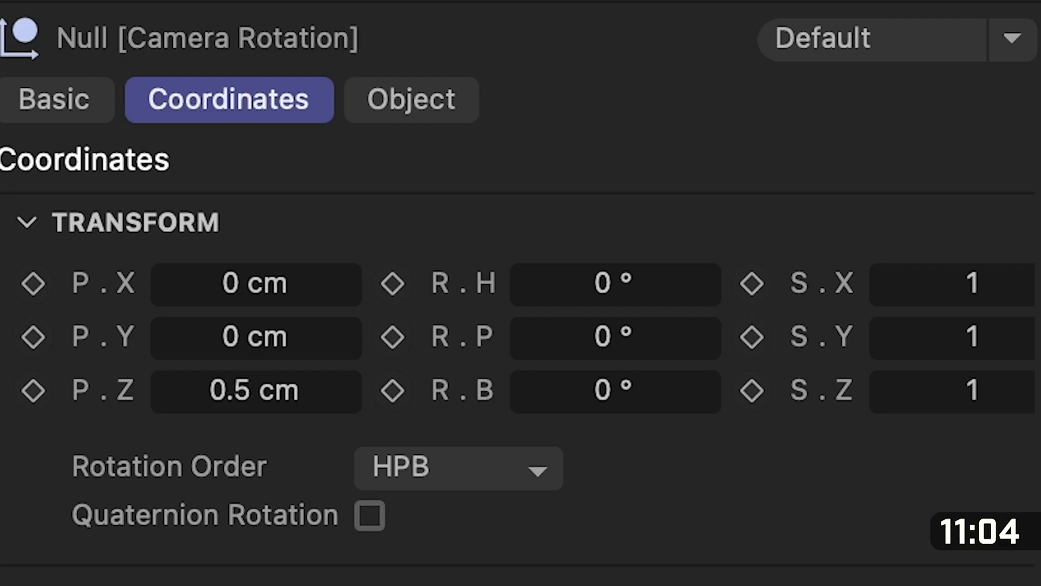
# - Keyframe the Camera Rotation null's heading (R.H) from 0° at frame 0 to 360° at frame 300
pyautogui.click(393, 283)
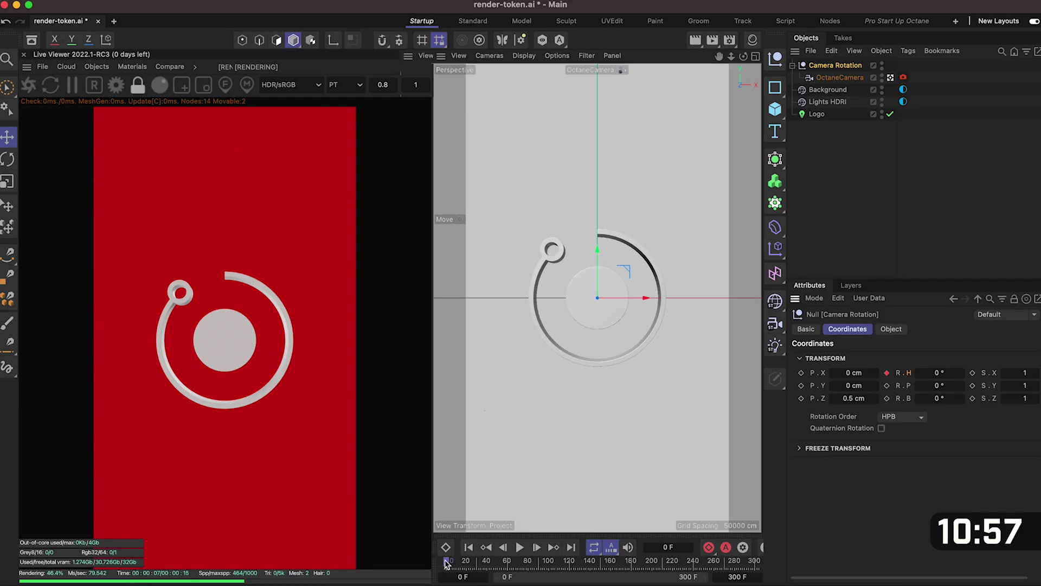
pyautogui.moveTo(445, 564); pyautogui.dragTo(696, 563)
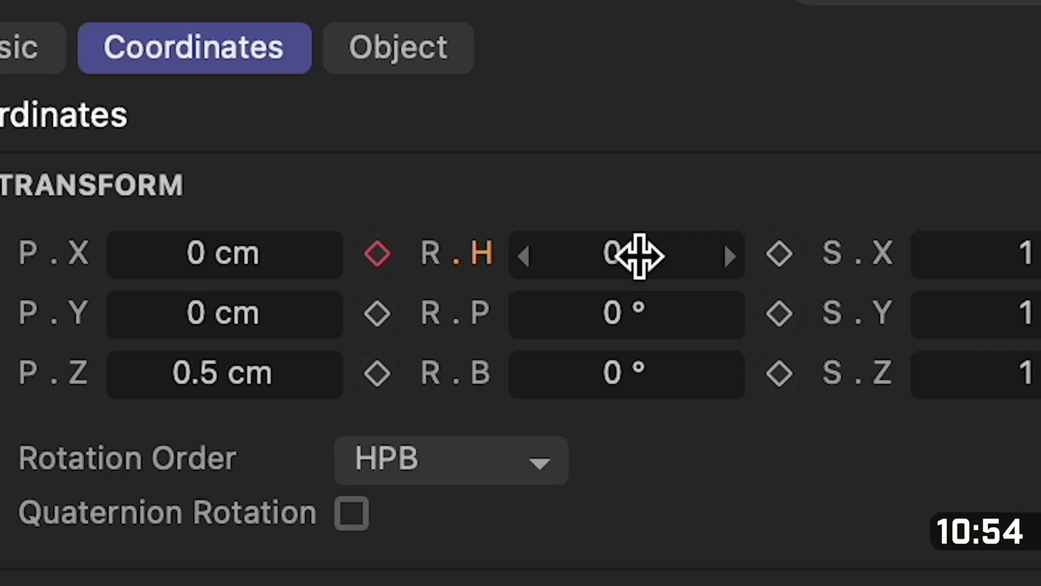
pyautogui.click(946, 374)
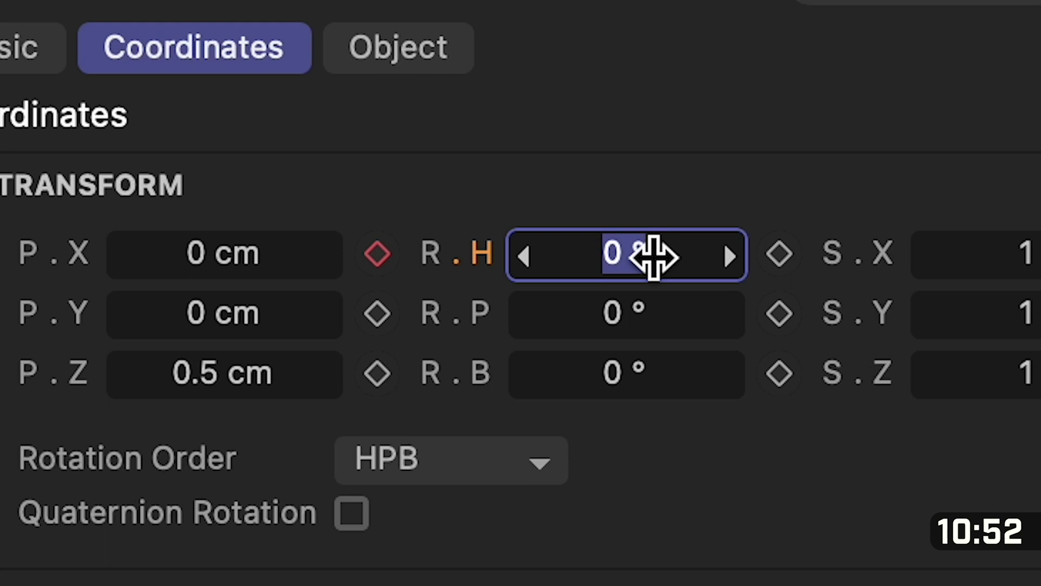
pyautogui.write('360')
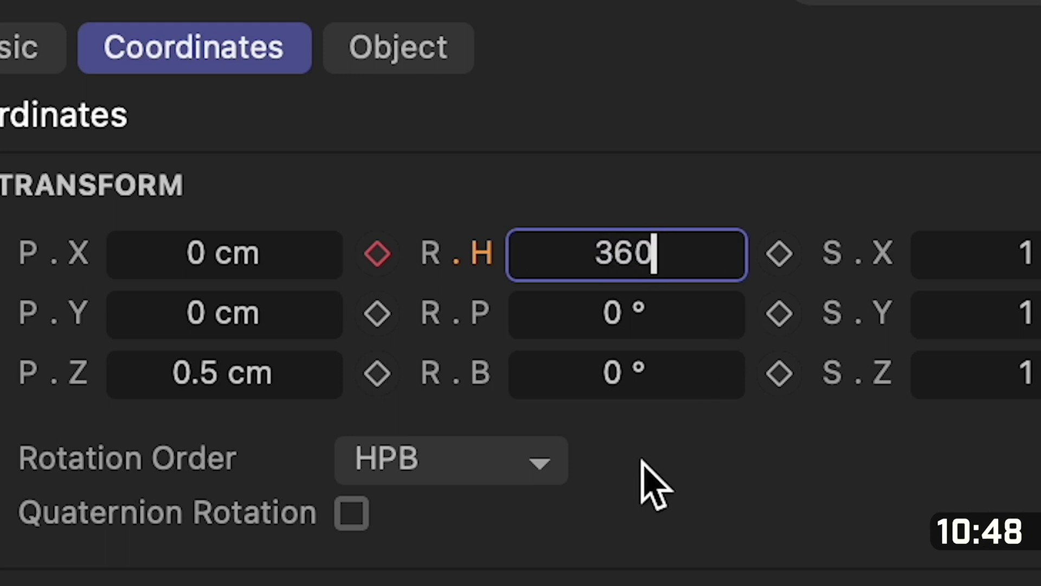
pyautogui.press('Return')
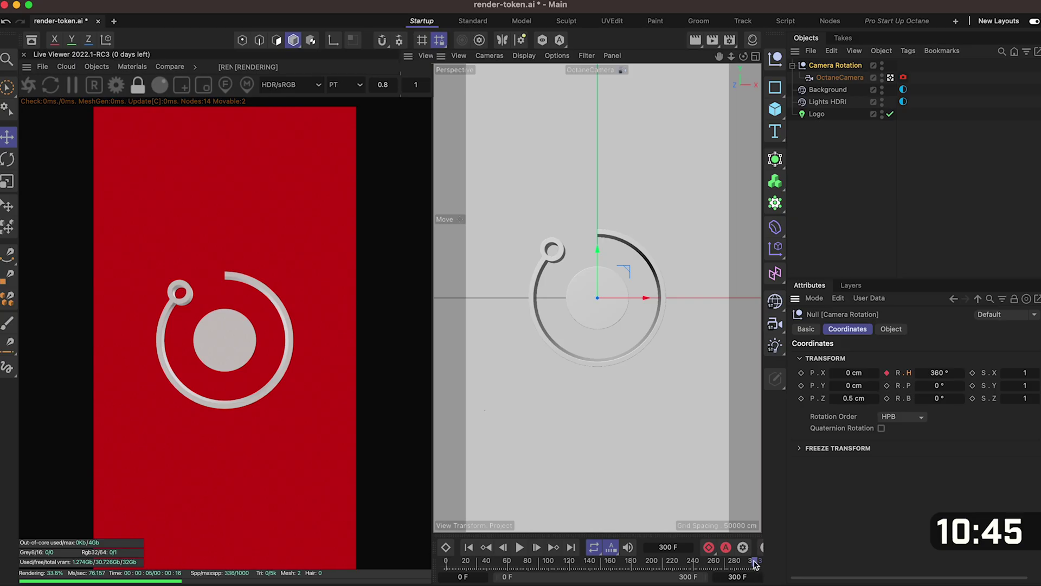
# - Play the timeline from frame 0 to check the camera's rotation around the logo
pyautogui.moveTo(755, 564); pyautogui.dragTo(412, 567)
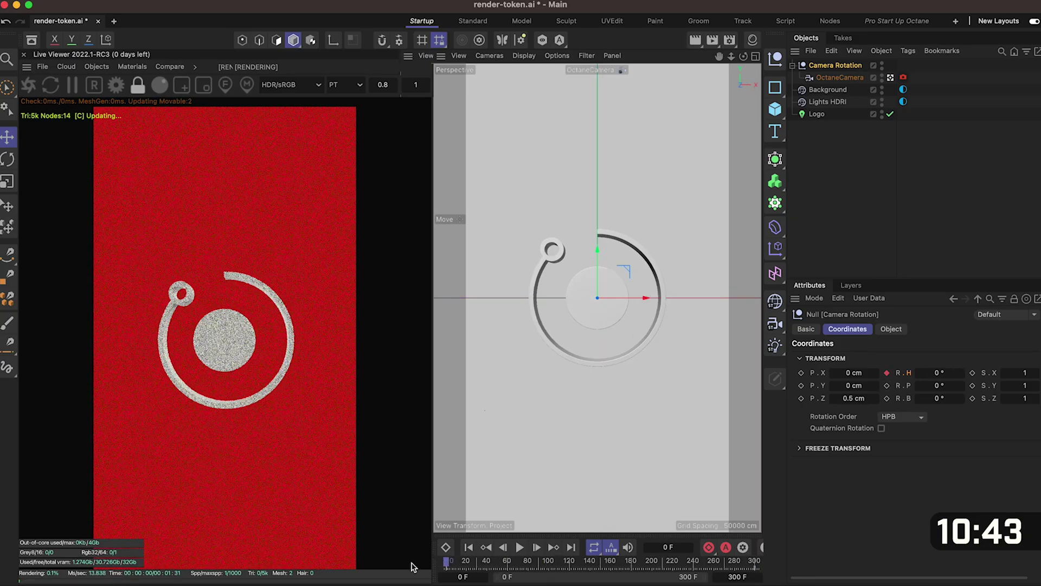
pyautogui.click(519, 549)
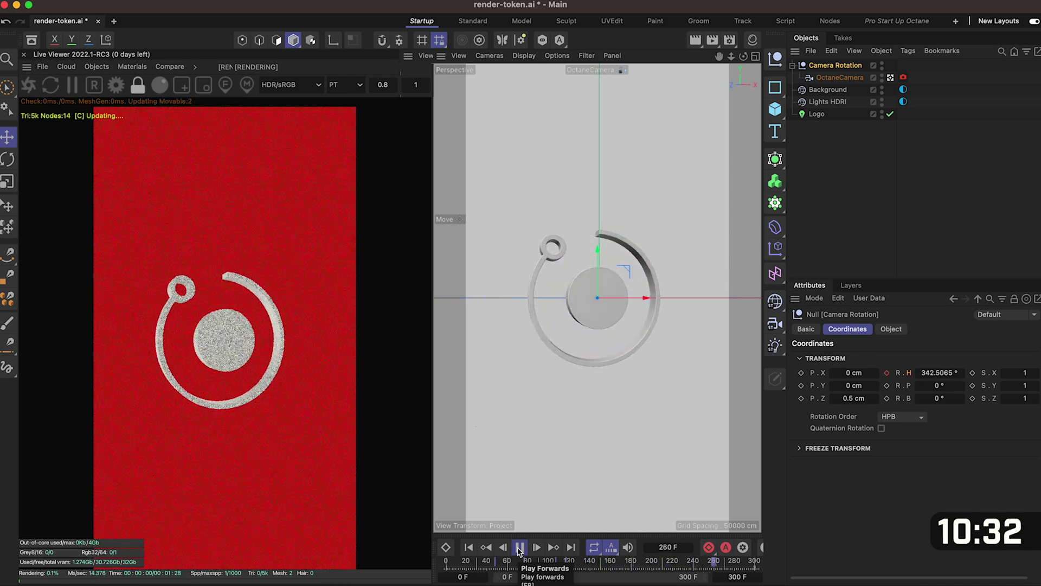
pyautogui.click(519, 550)
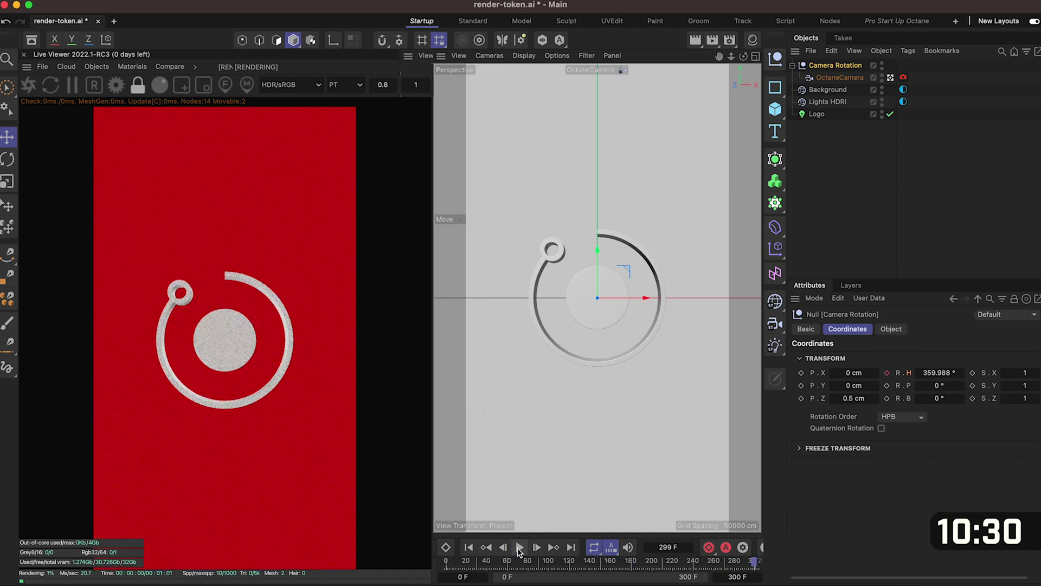
# - Create an Octane Glossy material and apply it to the Logo object
pyautogui.click(840, 77)
pyautogui.click(133, 66)
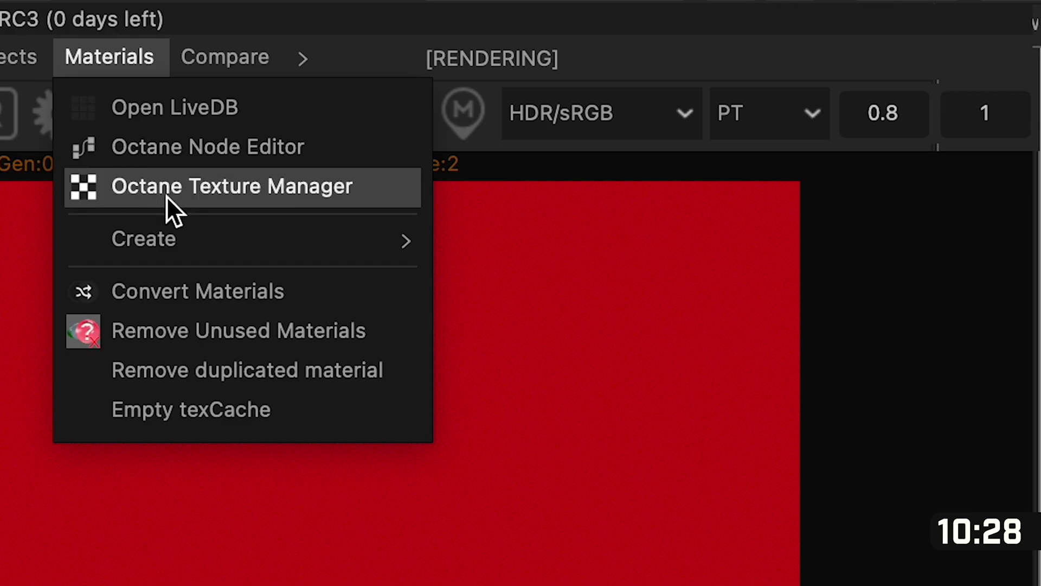
pyautogui.moveTo(151, 122)
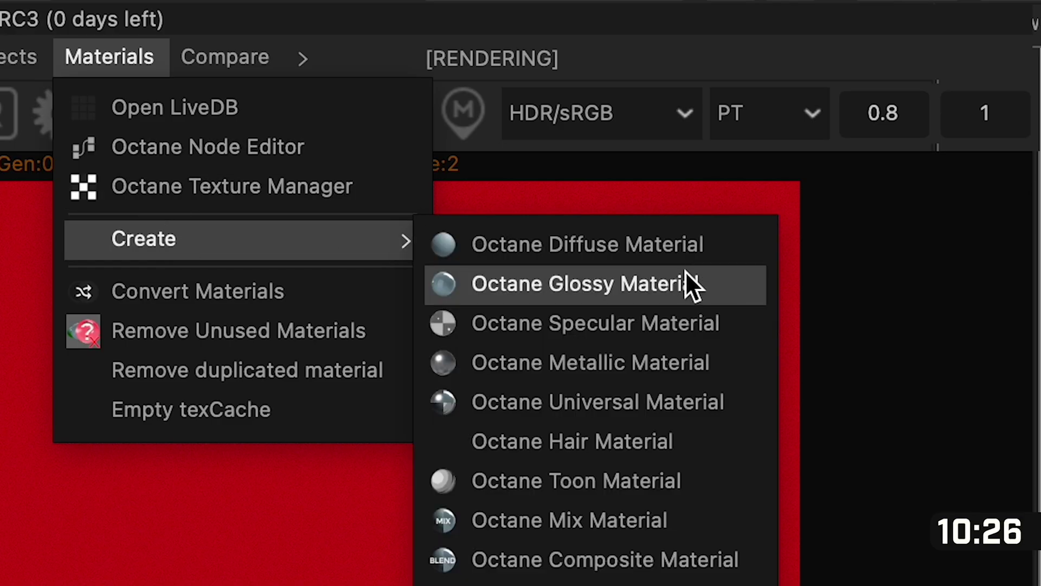
pyautogui.click(658, 292)
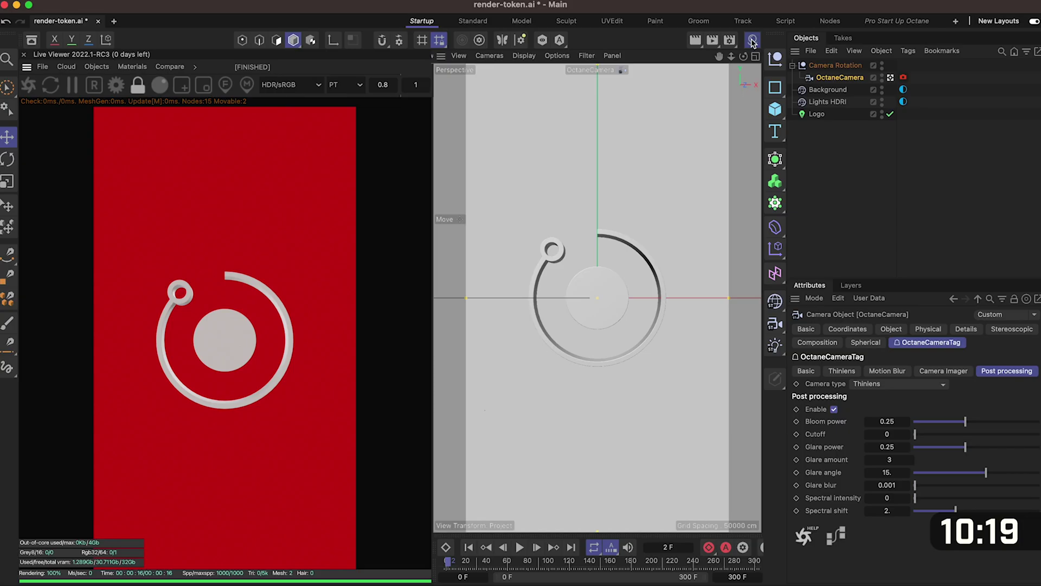
pyautogui.click(637, 239)
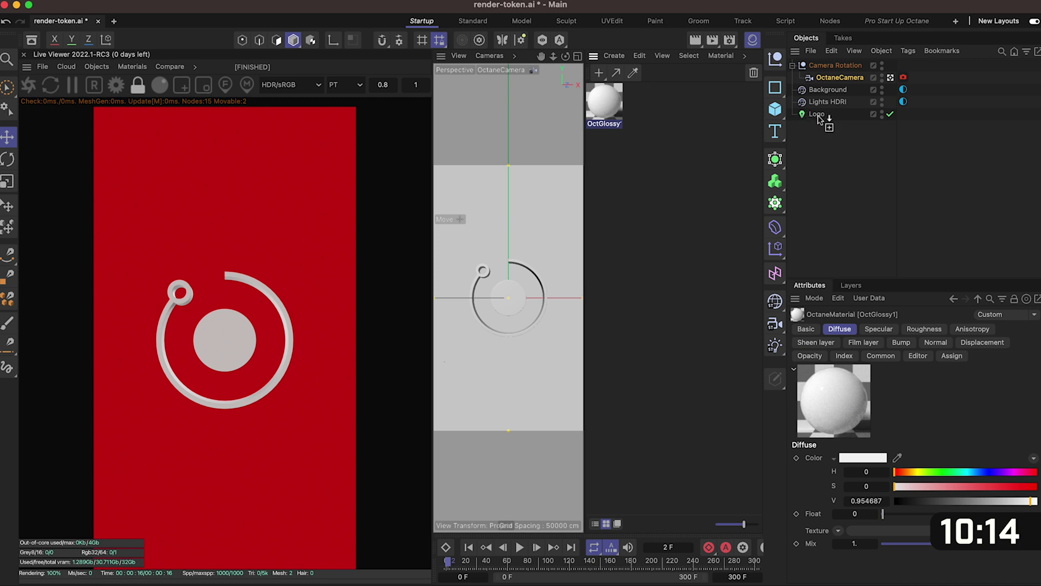
pyautogui.moveTo(818, 118); pyautogui.dragTo(819, 118)
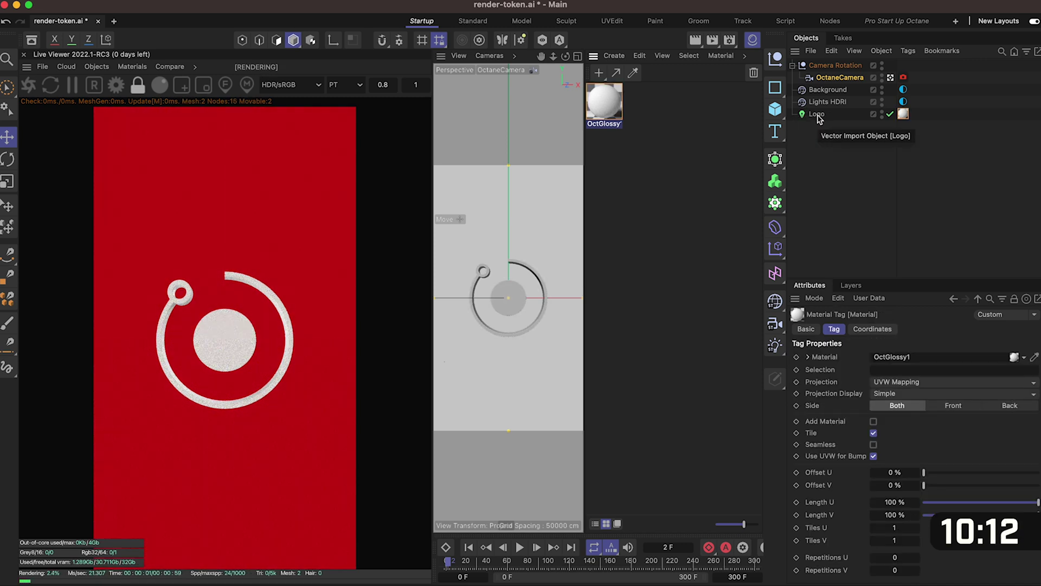
# - Set the brightness value (V) of the glossy material's diffuse colour to 0.9
pyautogui.click(616, 106)
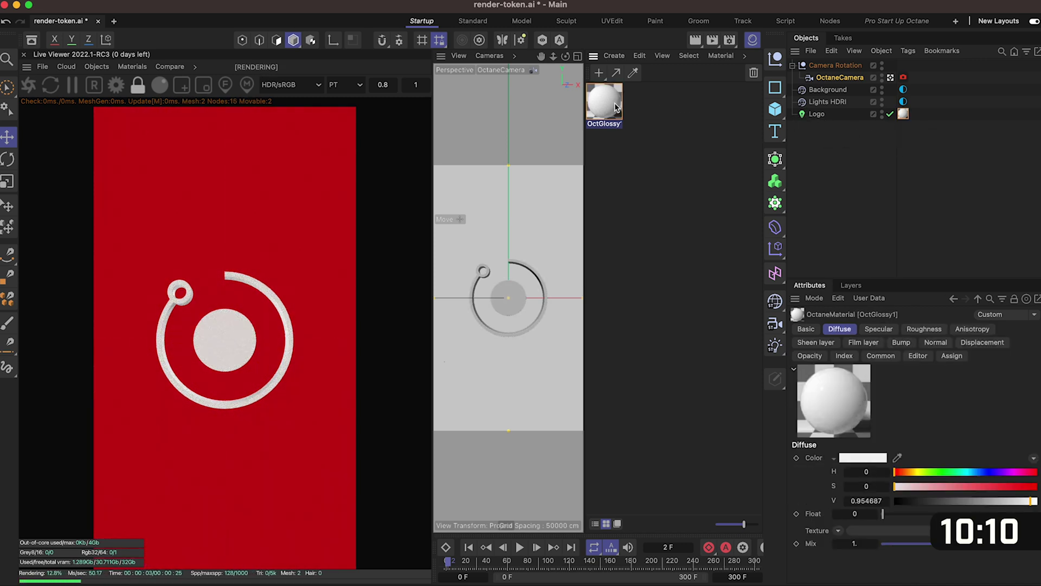
pyautogui.click(752, 44)
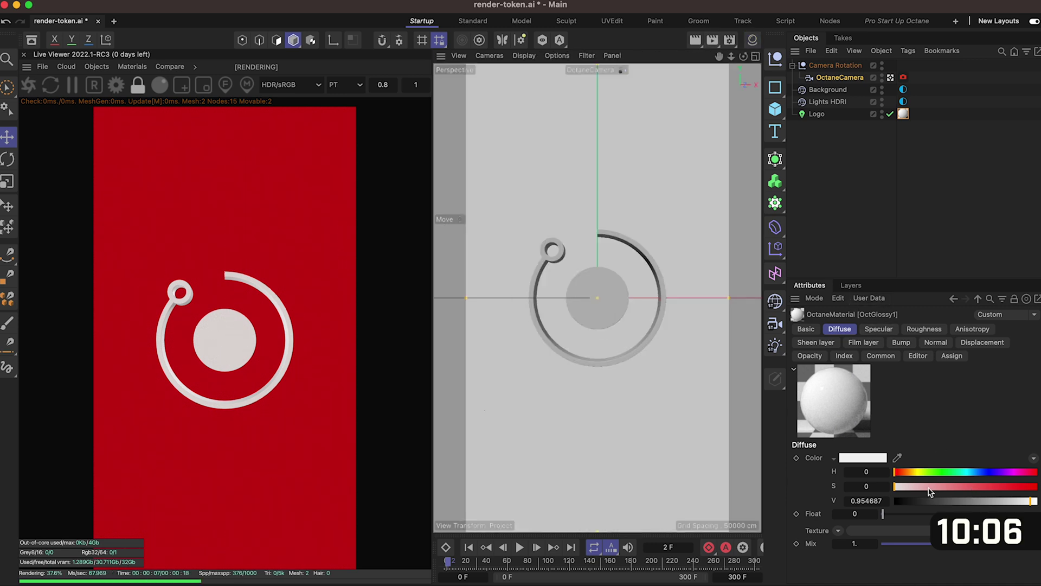
pyautogui.moveTo(944, 503); pyautogui.dragTo(895, 501)
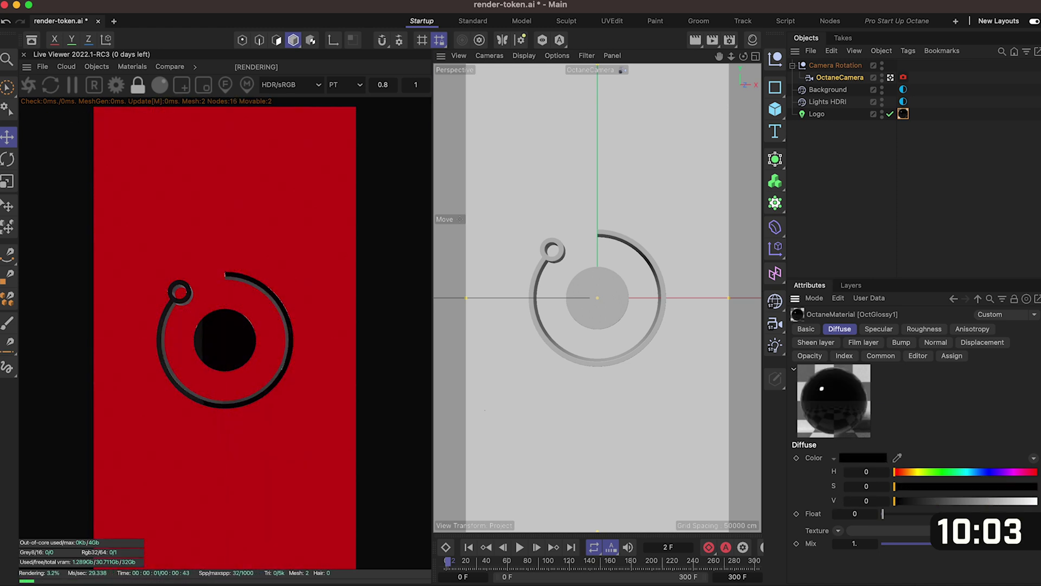
pyautogui.doubleClick(867, 500)
pyautogui.write('0.8')
pyautogui.press('Return')
pyautogui.press('BackSpace')
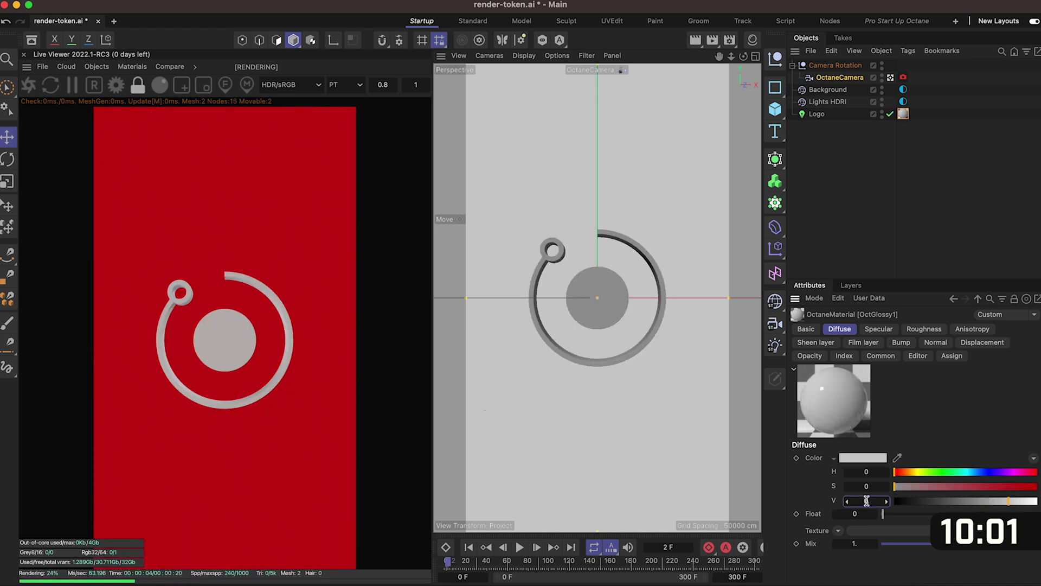
pyautogui.write('0.9')
pyautogui.press('Return')
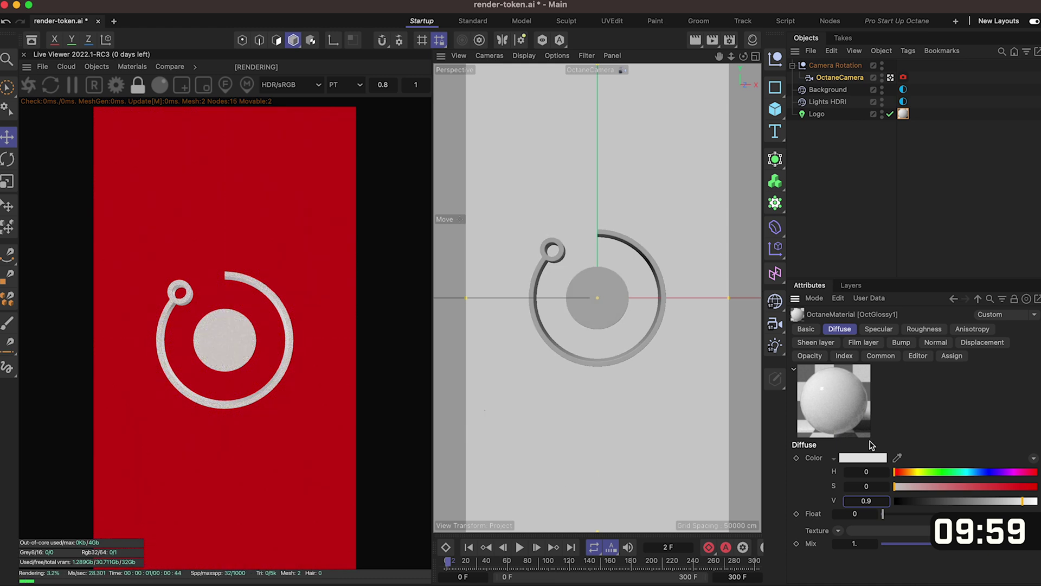
# - In the OctaneCamera's Camera Imager settings, add vignetting and set highlight compression to 0.5
pyautogui.click(832, 79)
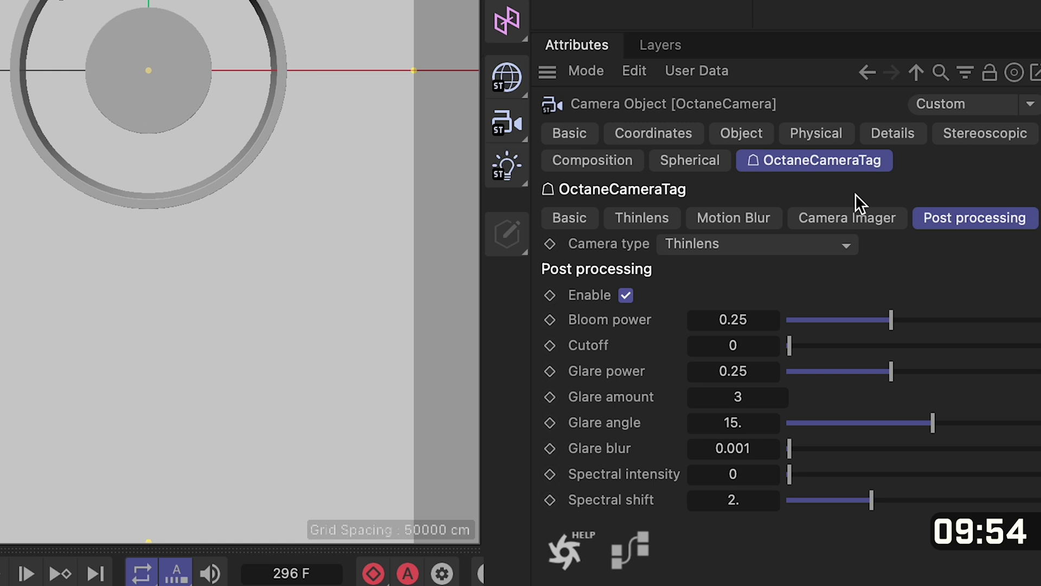
pyautogui.click(944, 371)
pyautogui.scroll(-3, 853, 465)
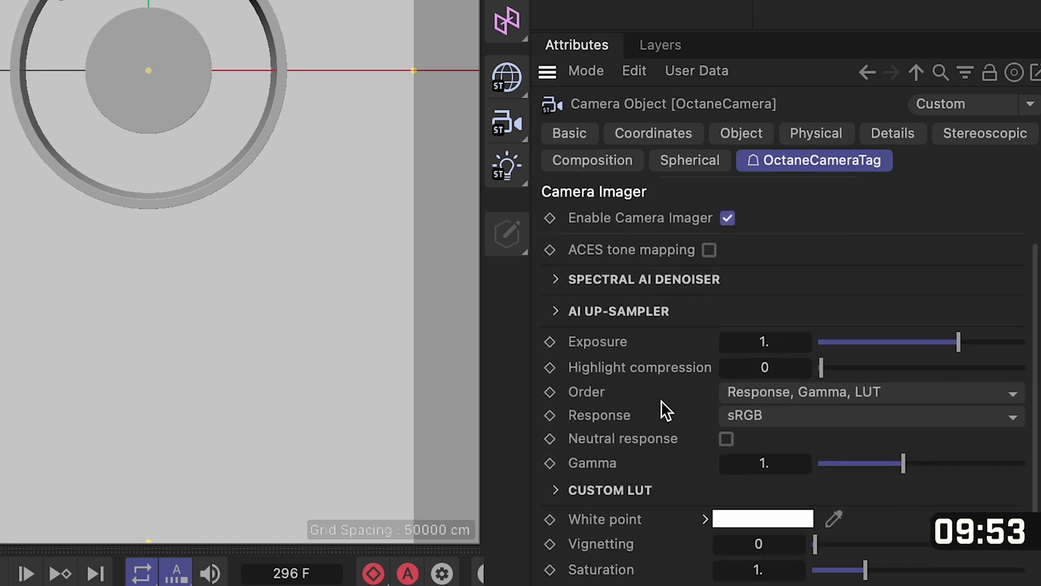
pyautogui.scroll(-3, 661, 400)
pyautogui.click(849, 396)
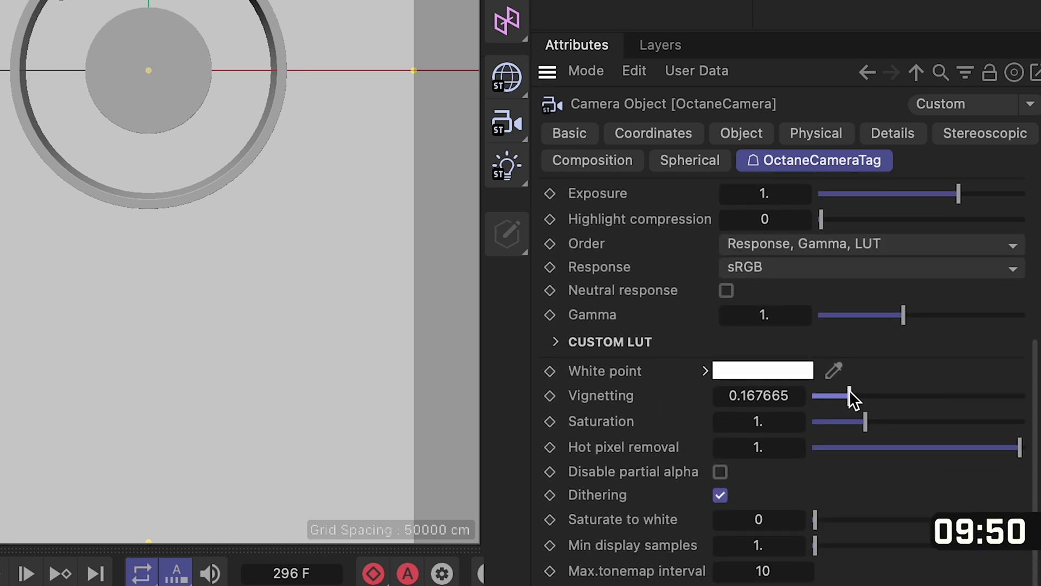
pyautogui.moveTo(849, 390); pyautogui.dragTo(902, 385)
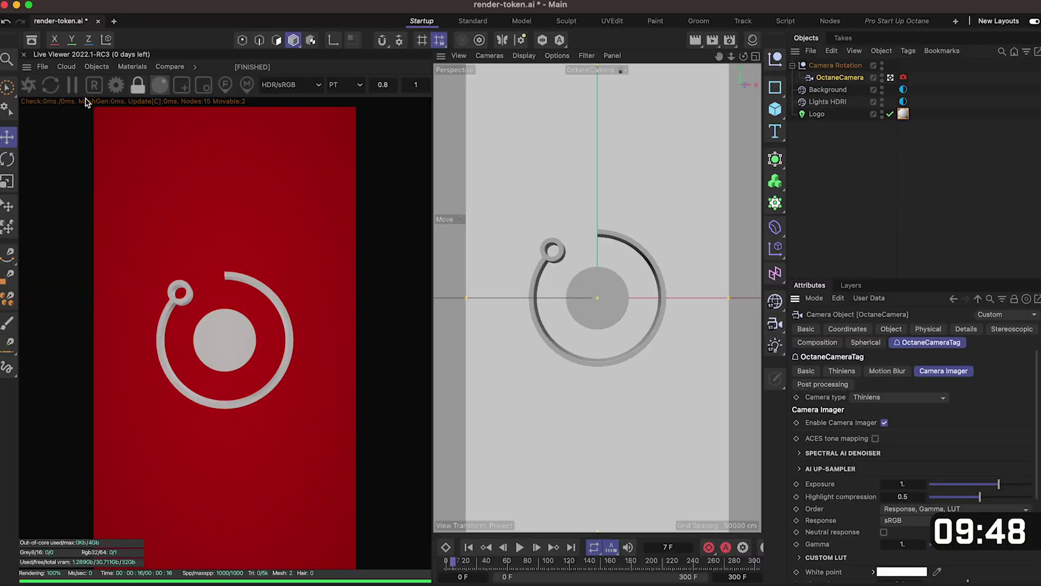
# - Set the path tracing kernel's maximum samples to 2000 in the Octane settings
pyautogui.click(117, 84)
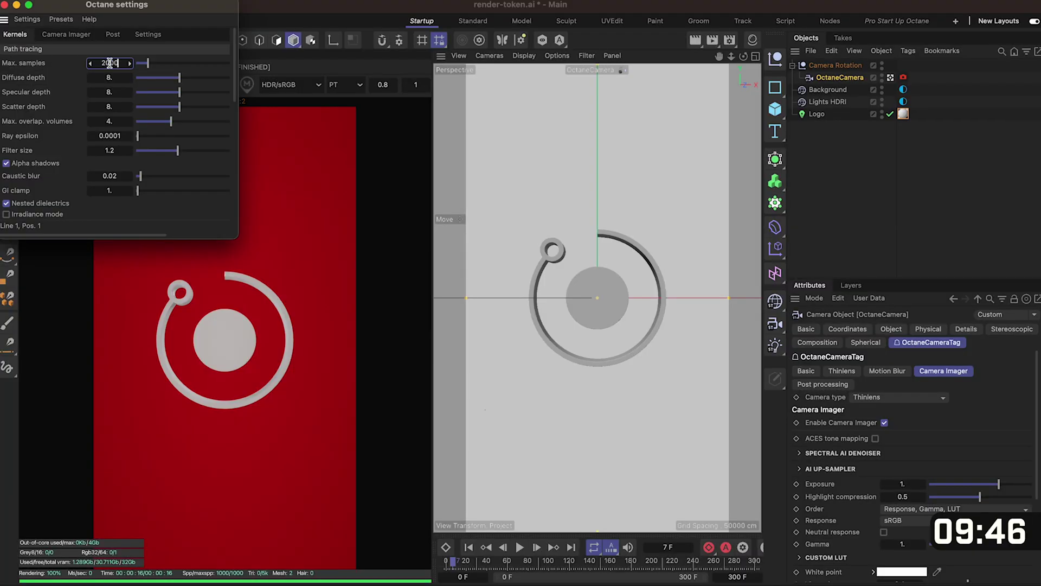
pyautogui.press('Return')
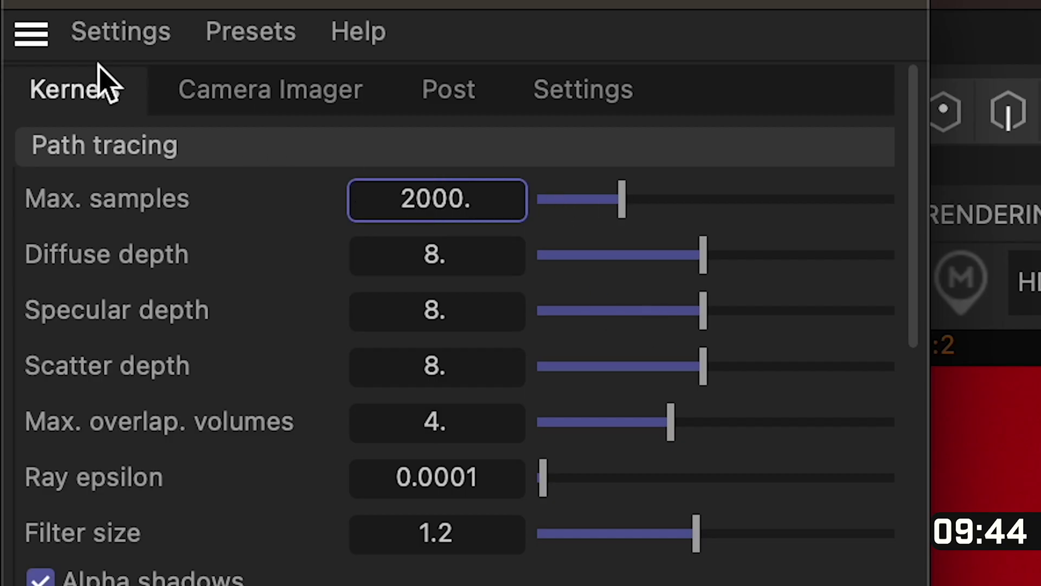
pyautogui.click(47, 2)
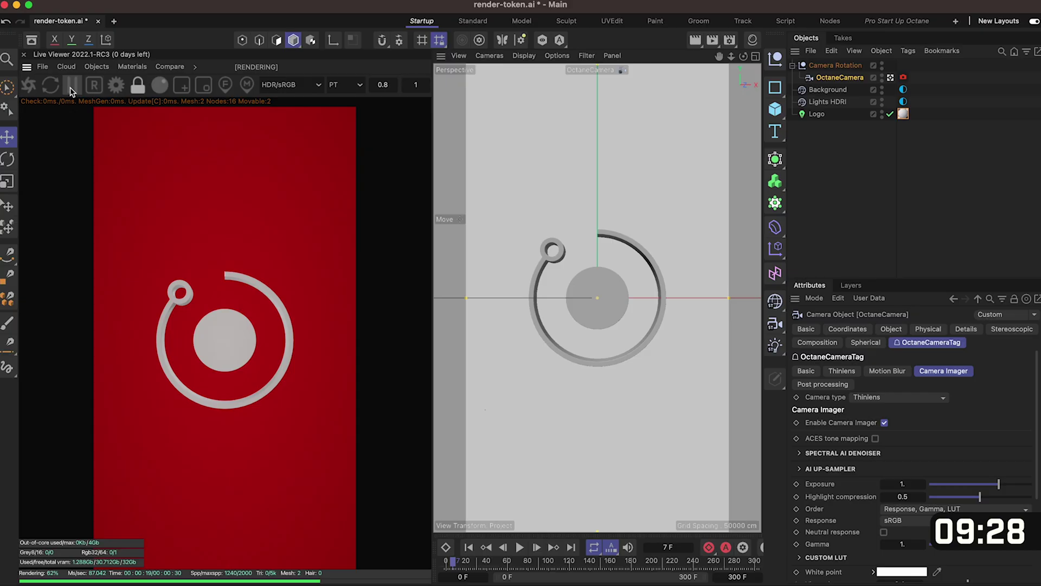
# - Export the scene as an animated ORBX package named "render-token logo.orbx" in the ORBX folder
pyautogui.click(42, 68)
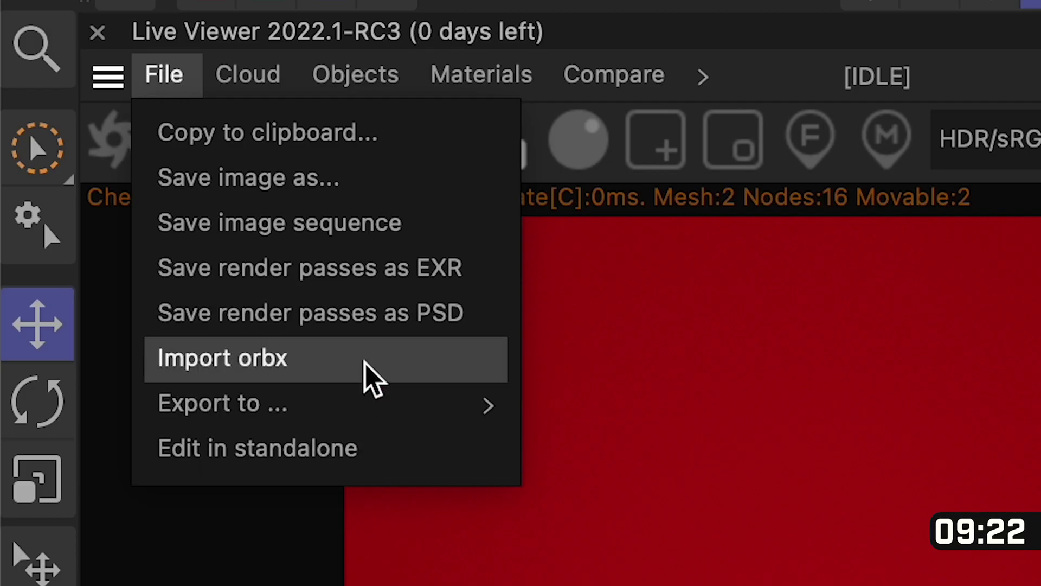
pyautogui.moveTo(372, 425)
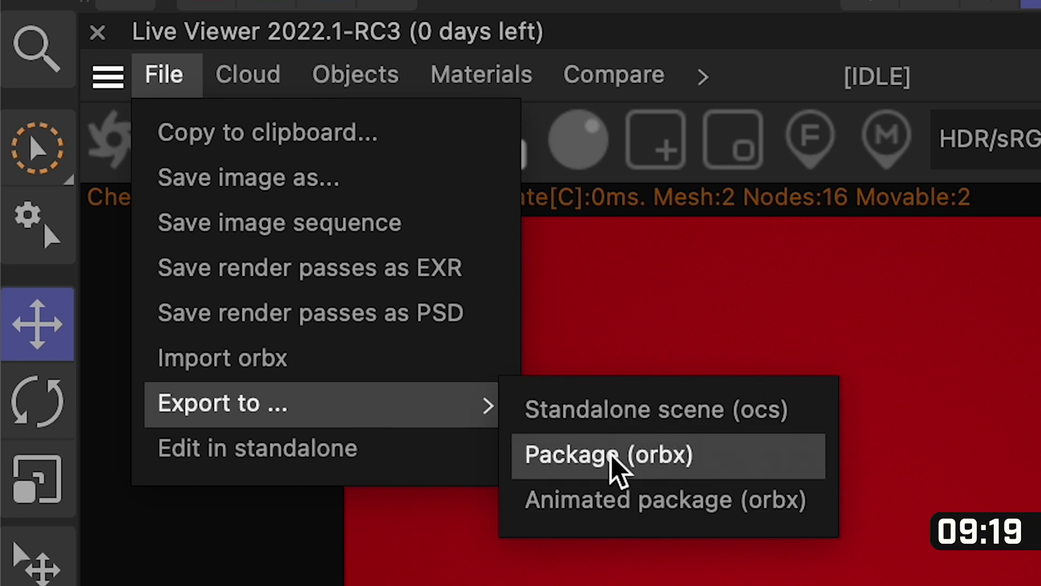
pyautogui.click(694, 501)
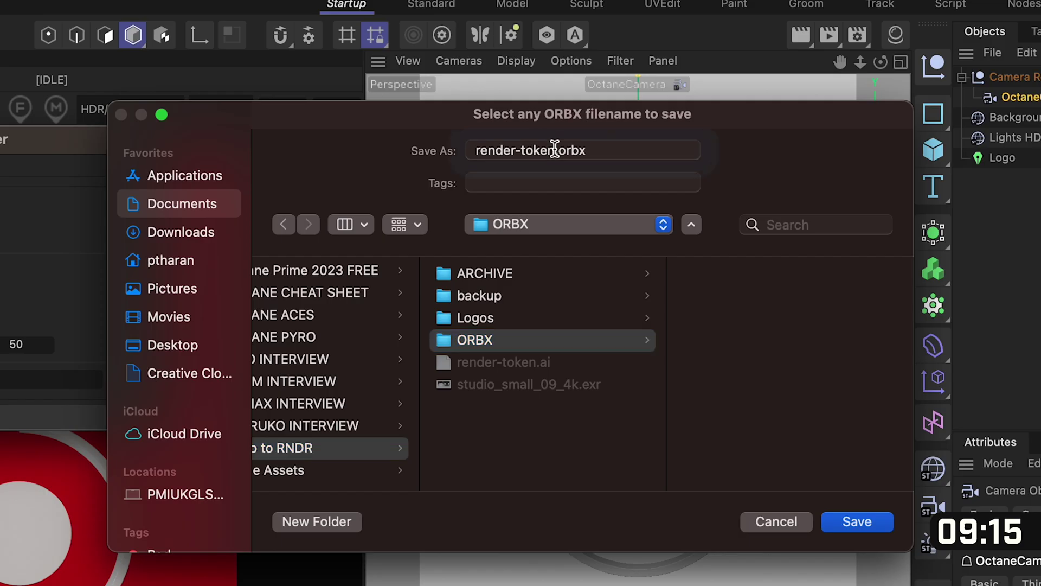
pyautogui.click(546, 109)
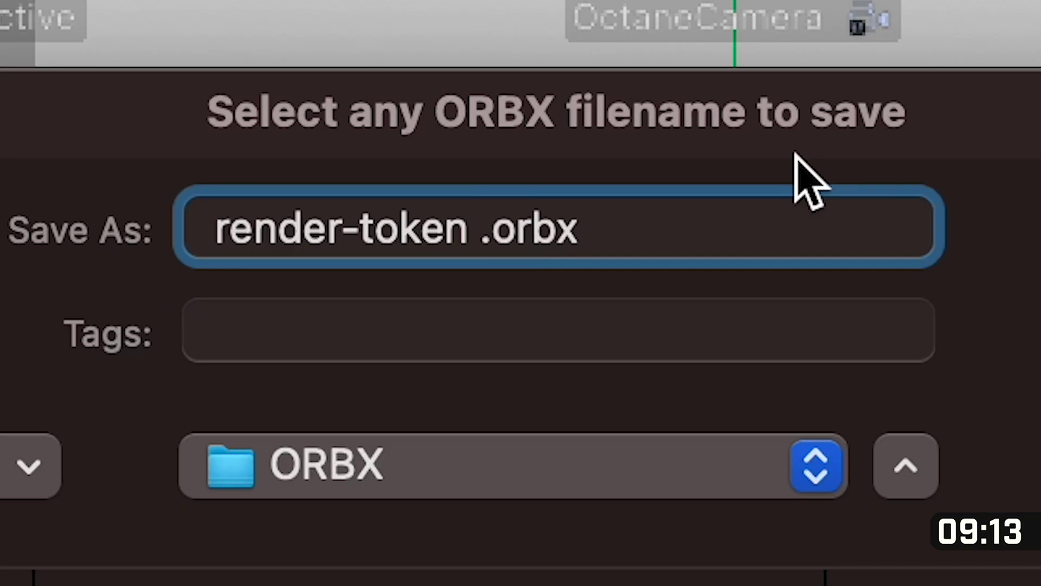
pyautogui.write('logo')
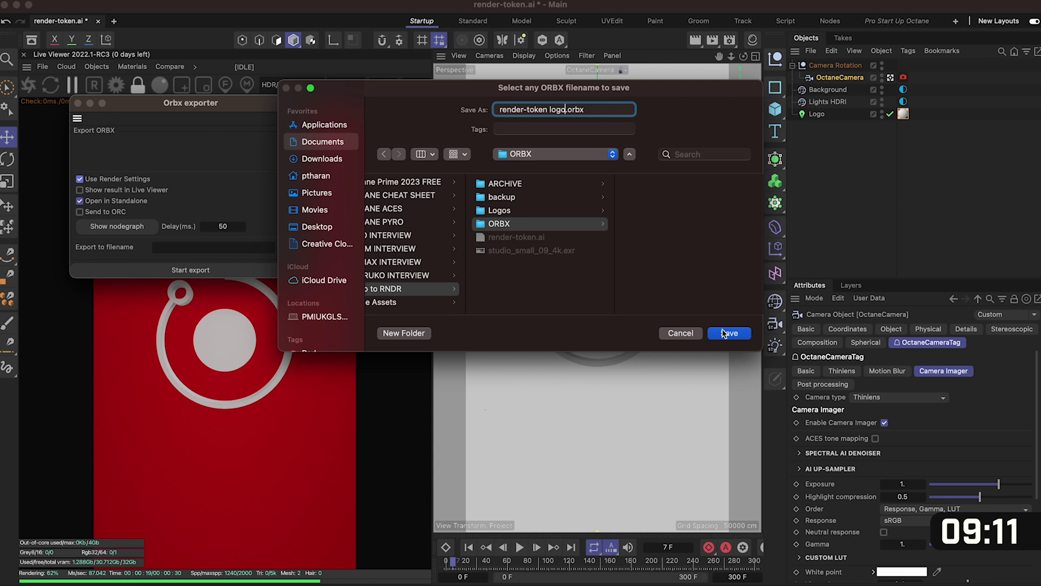
pyautogui.click(728, 333)
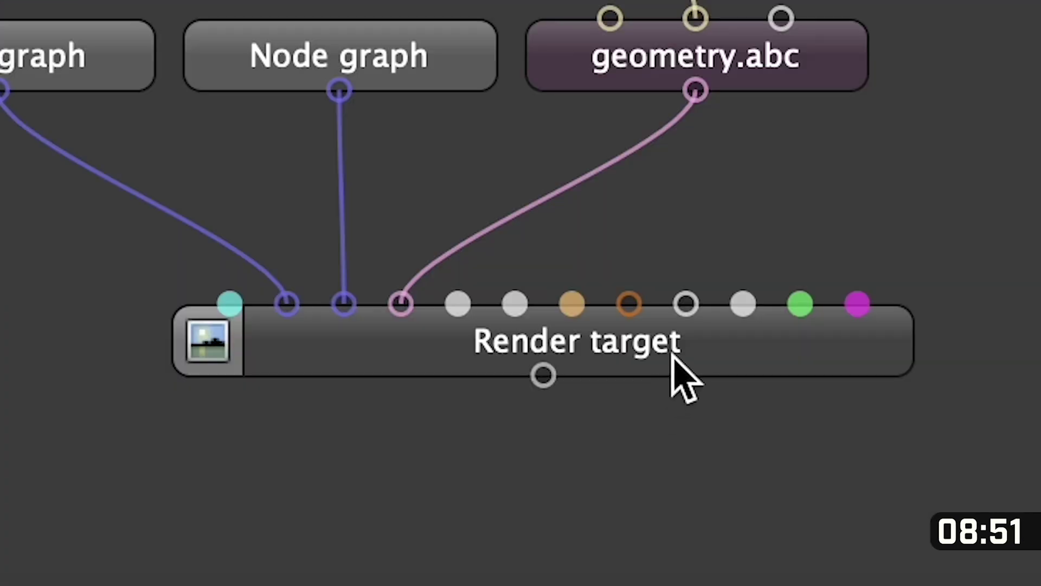
# - In Octane X Prime, render the exported package's Render target and scrub the timeline to check the logo animation
pyautogui.click(357, 537)
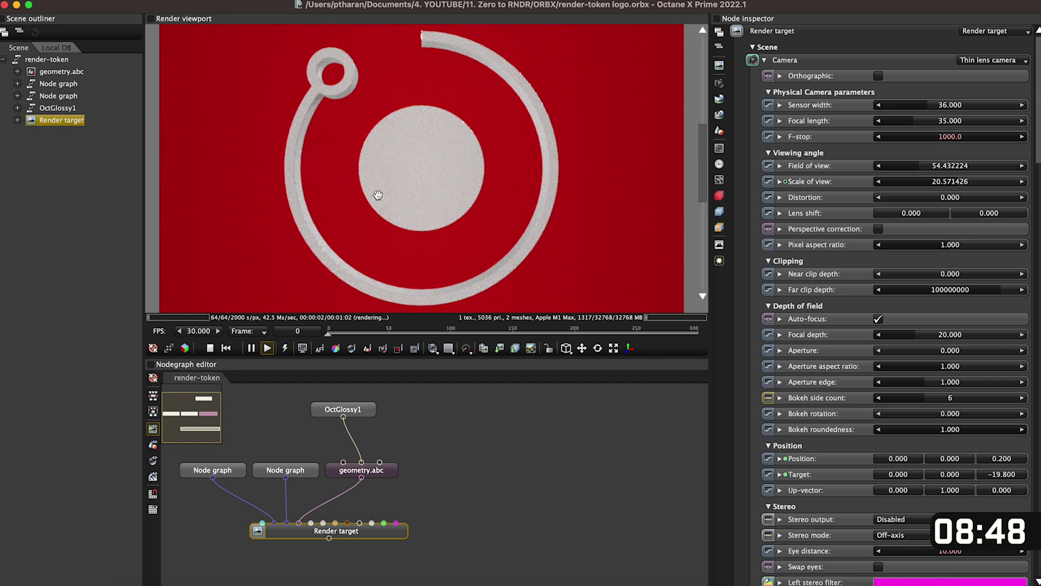
pyautogui.click(406, 182)
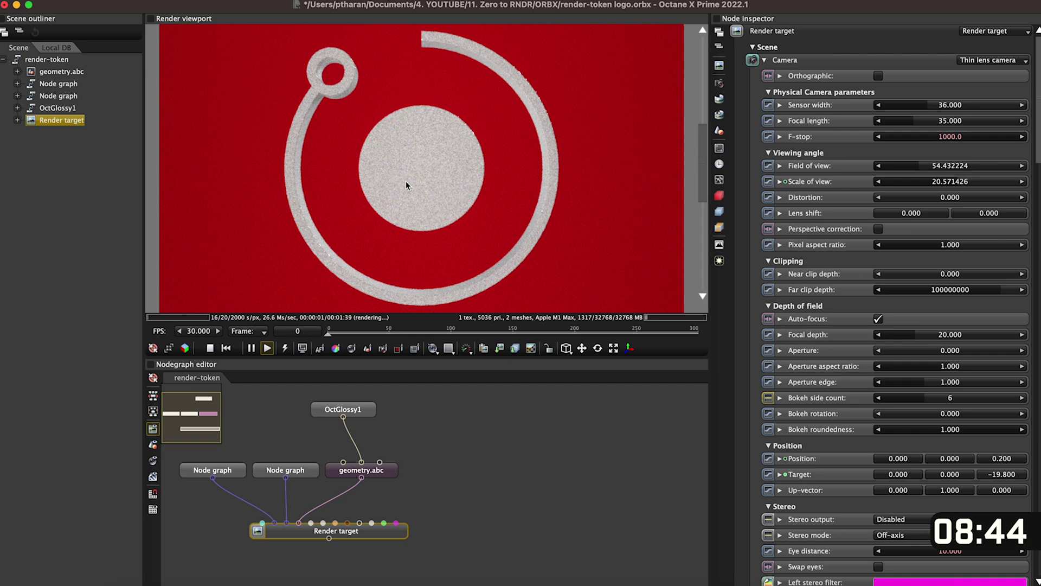
pyautogui.scroll(-5, 406, 182)
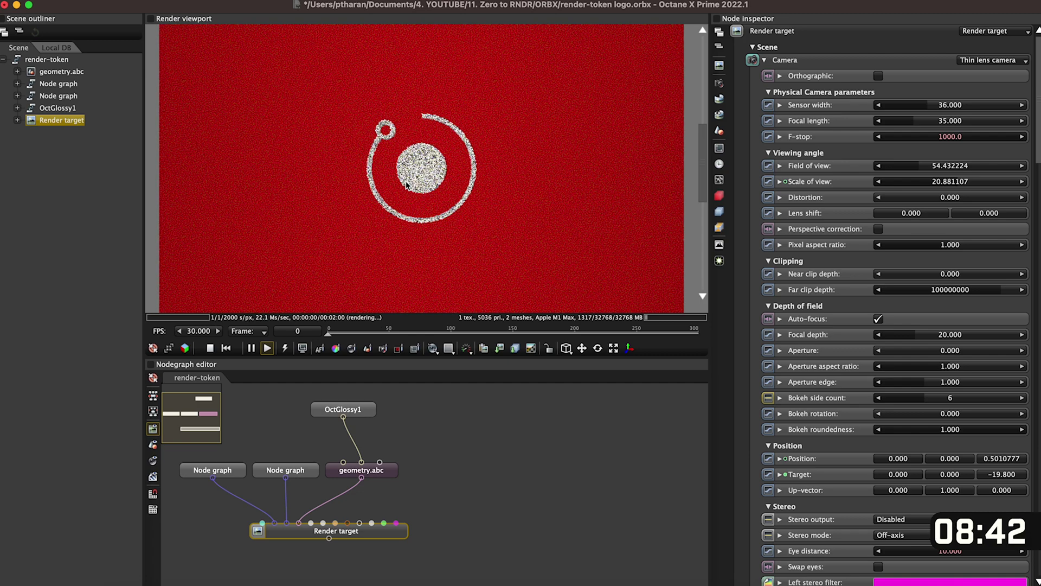
pyautogui.scroll(5, 406, 184)
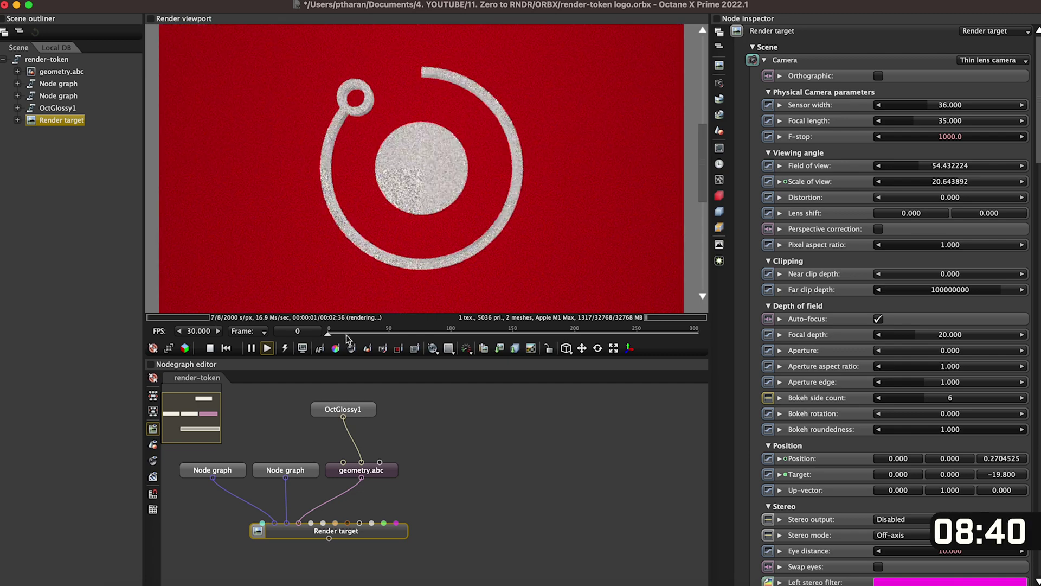
pyautogui.click(348, 332)
pyautogui.moveTo(347, 333); pyautogui.dragTo(484, 341)
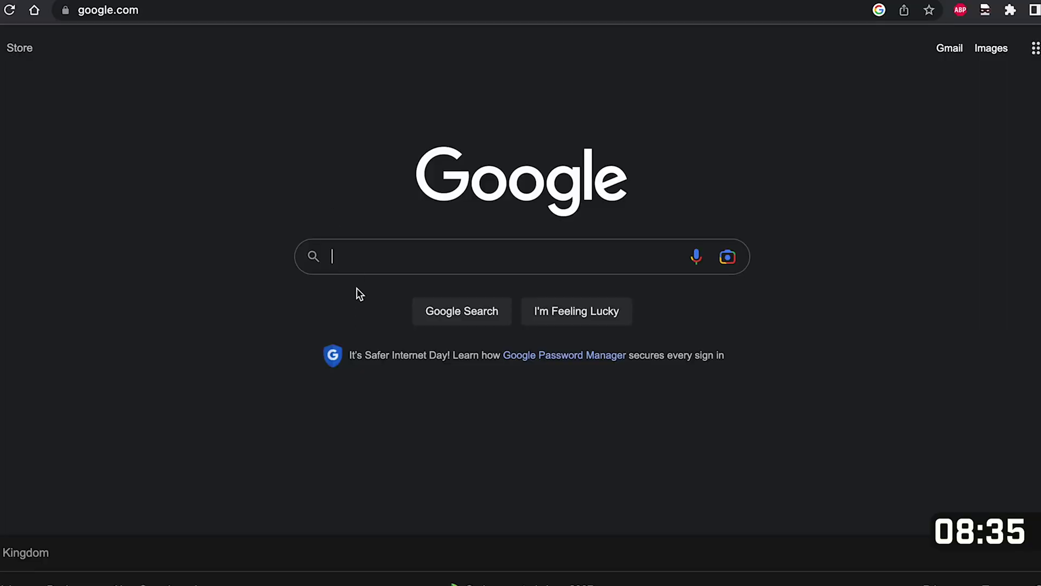
# - In the web browser, search Google for RNDR, open the Render Network site and enter its Artist Portal
pyautogui.click(356, 260)
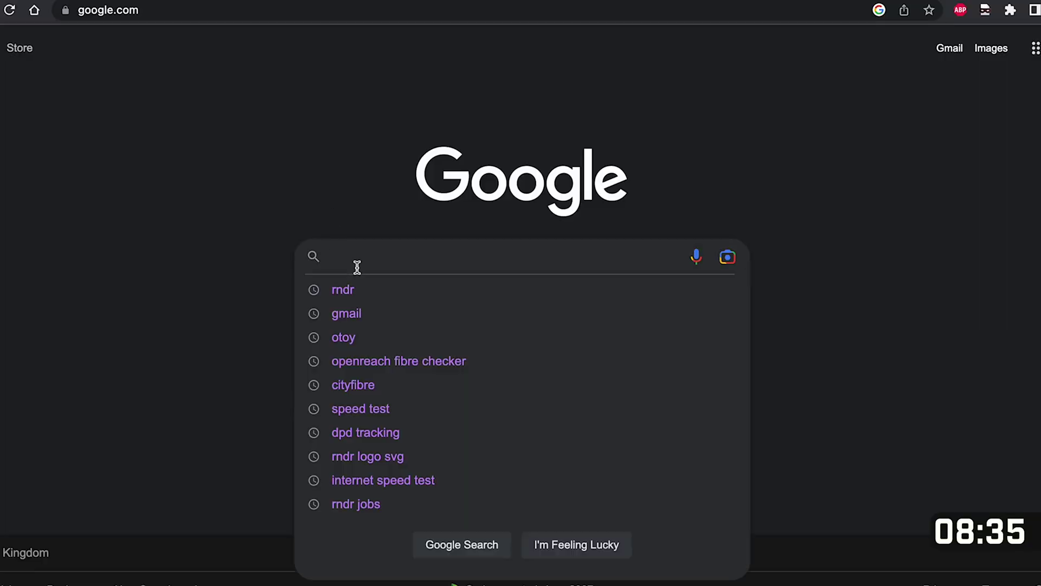
pyautogui.write('RNDR')
pyautogui.press('Return')
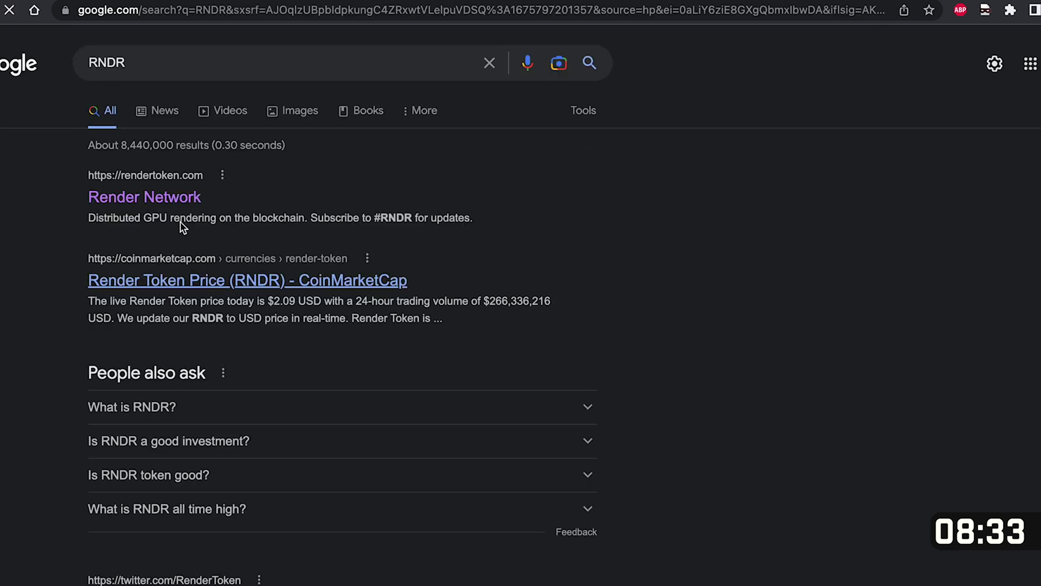
pyautogui.click(152, 196)
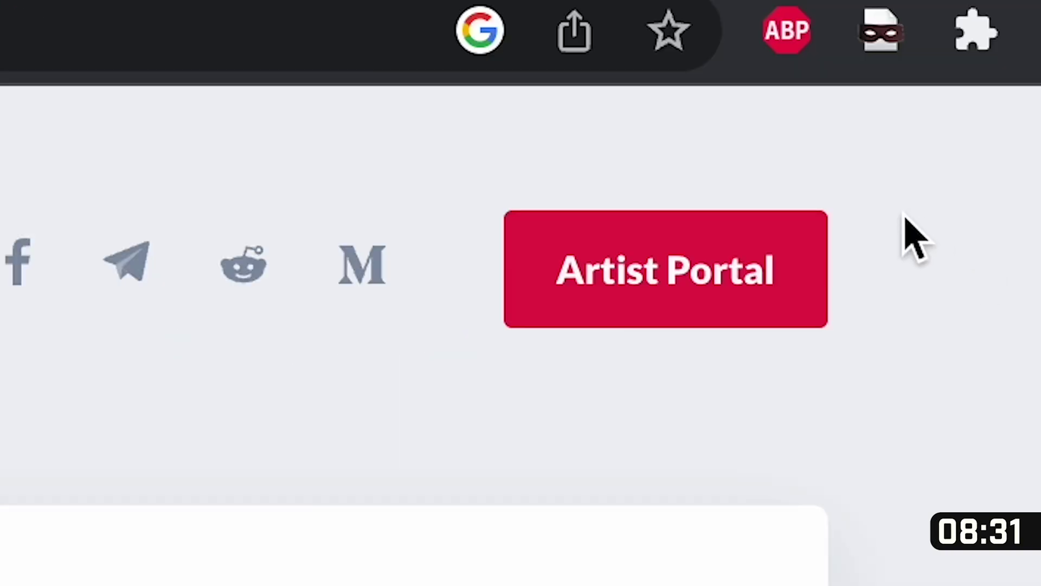
pyautogui.click(890, 102)
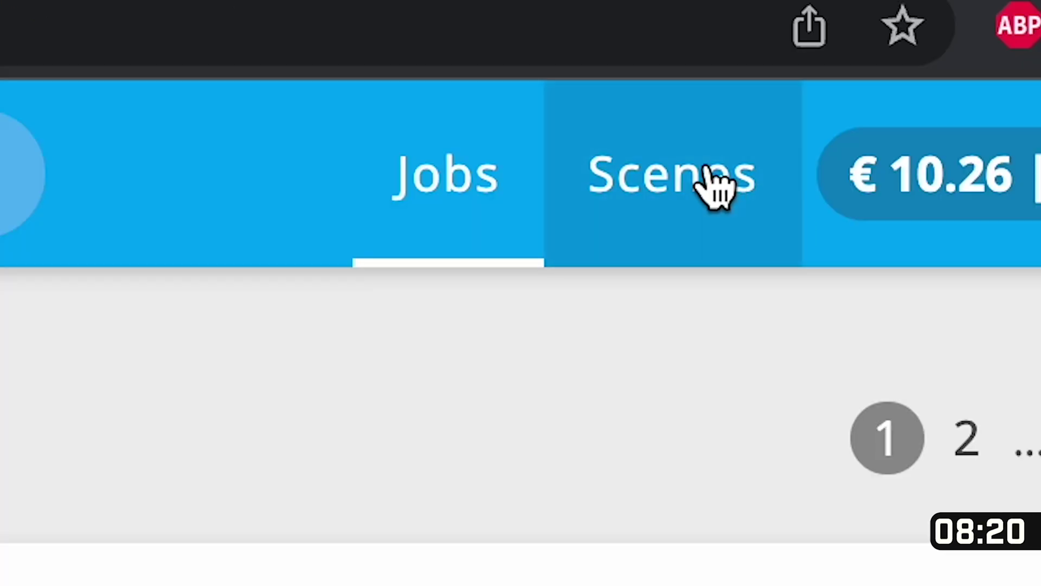
# - Upload render-token logo.orbx to the portal's Scenes section
pyautogui.click(715, 185)
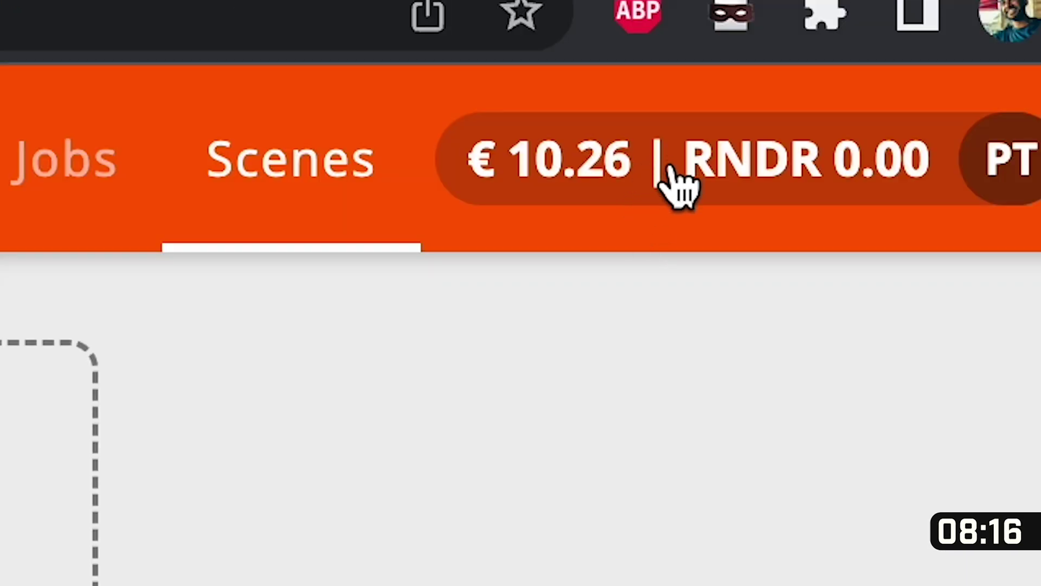
pyautogui.click(605, 166)
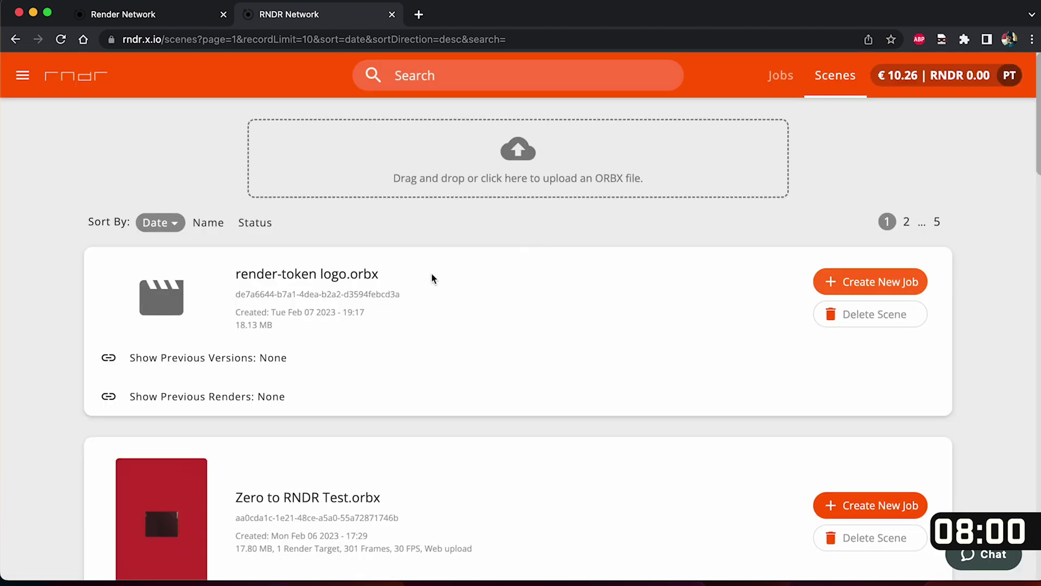
# - Create a new job from render-token logo.orbx, accepting 2000 samples, 1080 x 1920 resolution and all frames 0-300, and proceed to output selection
pyautogui.click(868, 281)
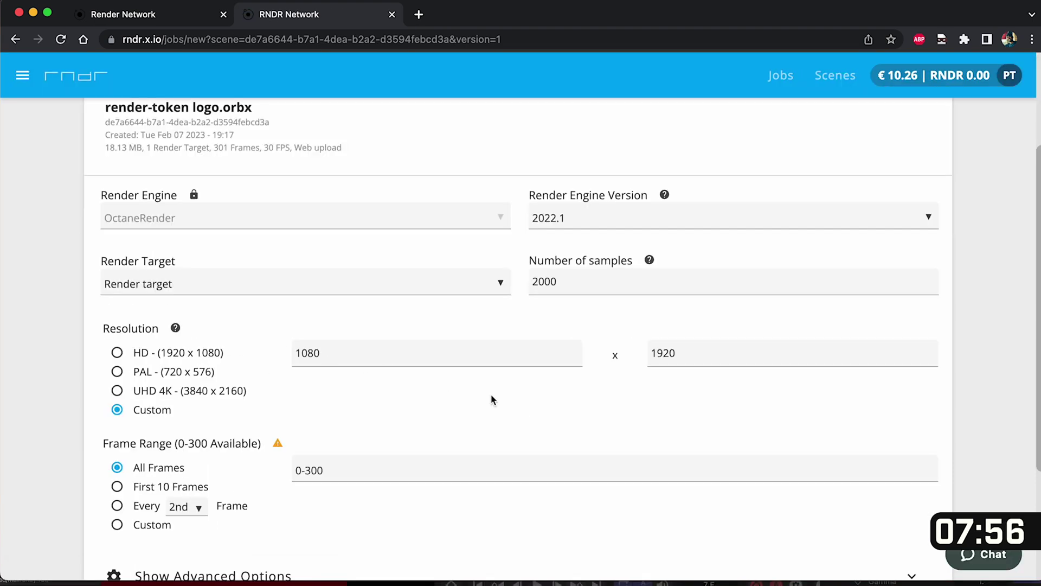
pyautogui.scroll(-3, 185, 445)
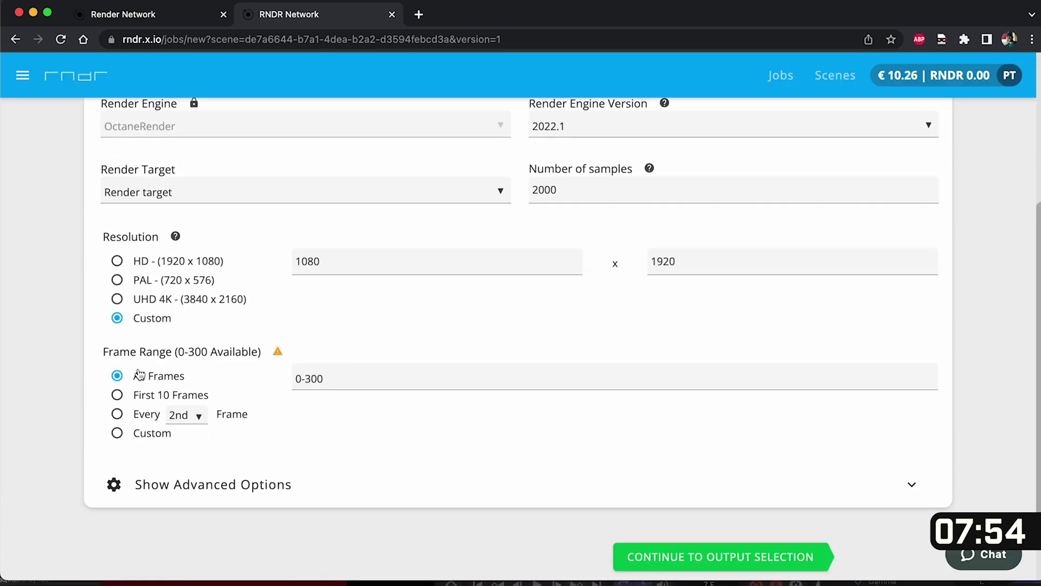
pyautogui.scroll(4, 223, 375)
pyautogui.scroll(-5, 223, 375)
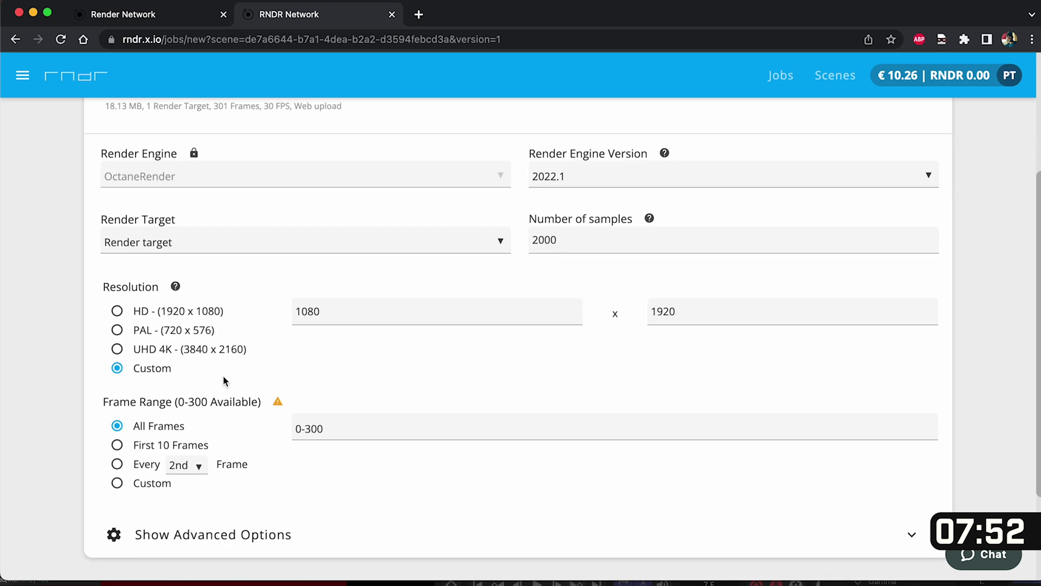
pyautogui.scroll(1, 223, 376)
pyautogui.scroll(-1, 228, 433)
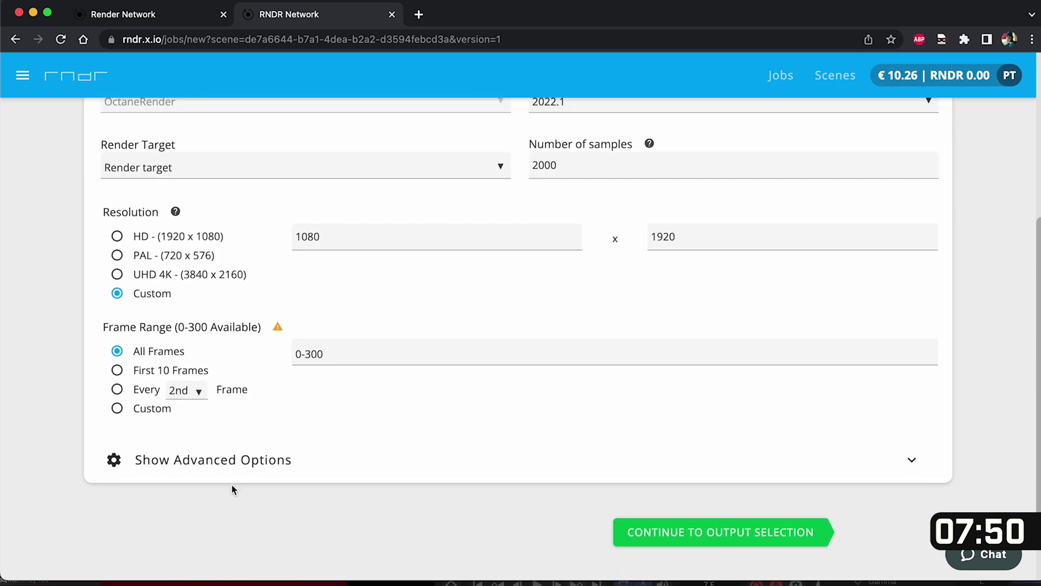
pyautogui.click(623, 530)
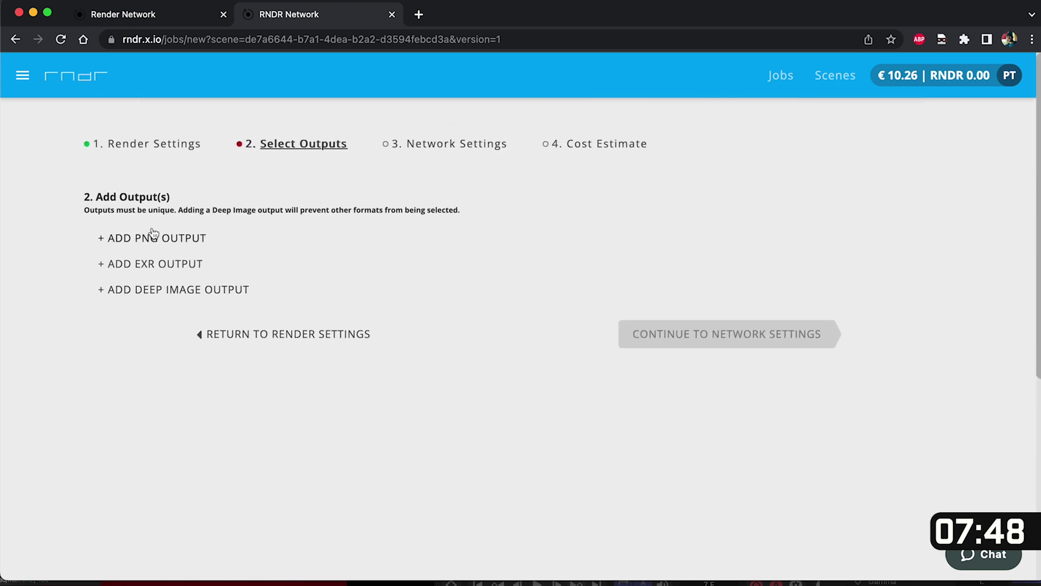
# - Add a PNG output with the default file naming to the job and continue to the network settings
pyautogui.click(152, 239)
pyautogui.scroll(-4, 341, 319)
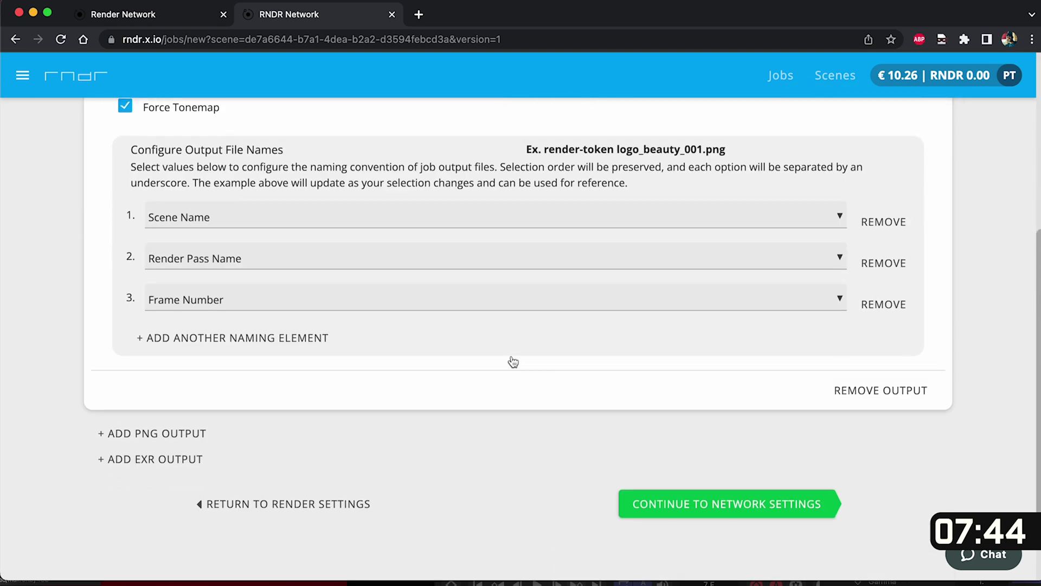
pyautogui.scroll(-2, 511, 360)
pyautogui.click(779, 500)
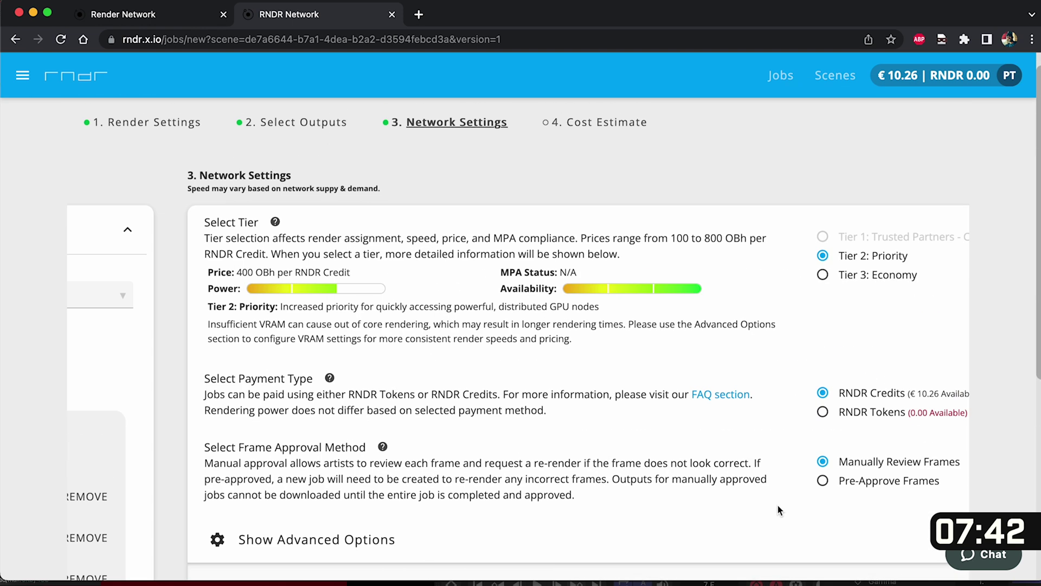
# - Accept Tier 2: Priority, RNDR Credits payment and manual frame review, and continue to the cost estimate
pyautogui.scroll(-1, 597, 320)
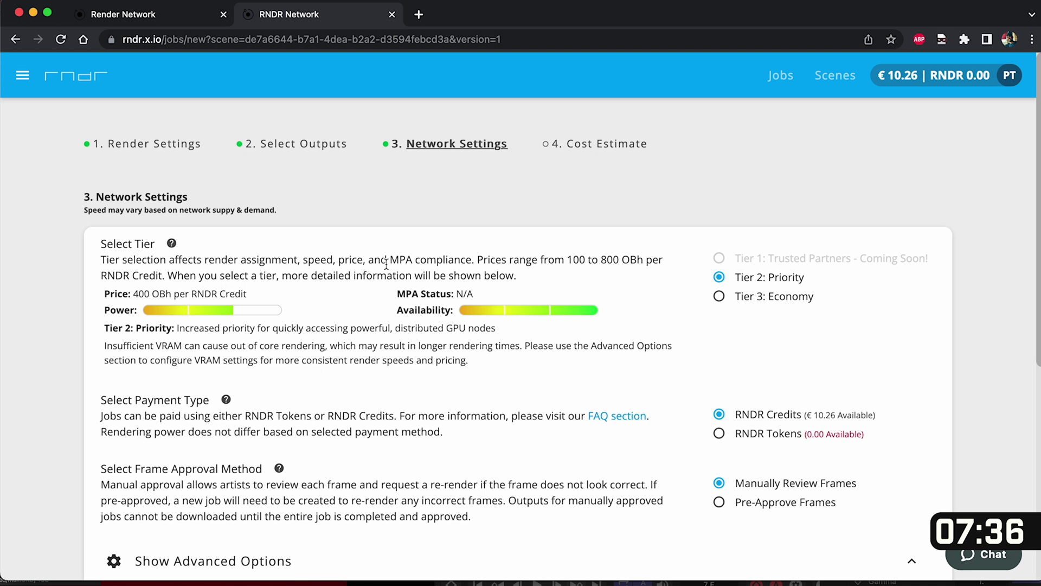
pyautogui.scroll(-5, 776, 282)
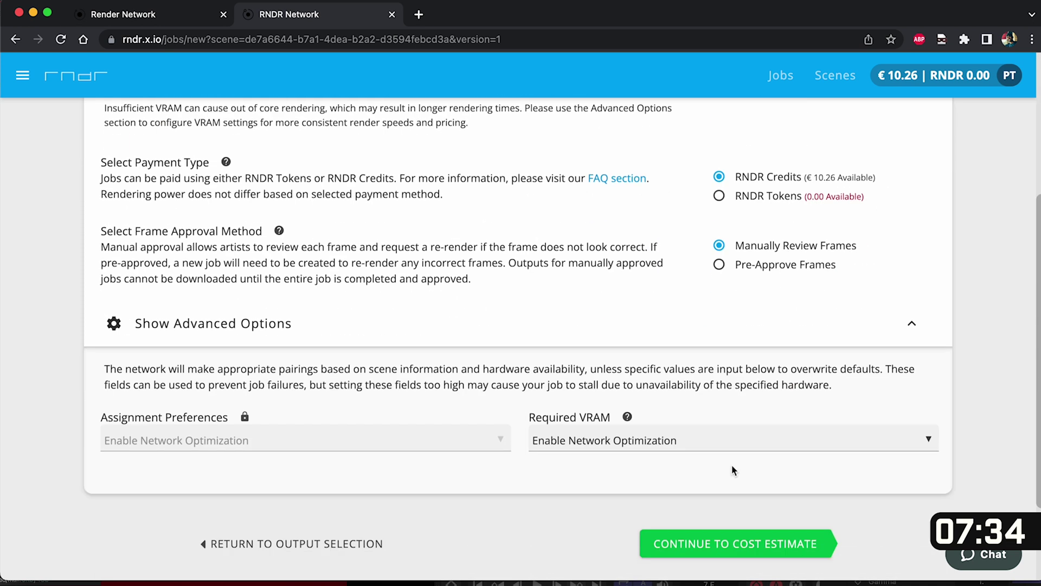
pyautogui.click(706, 481)
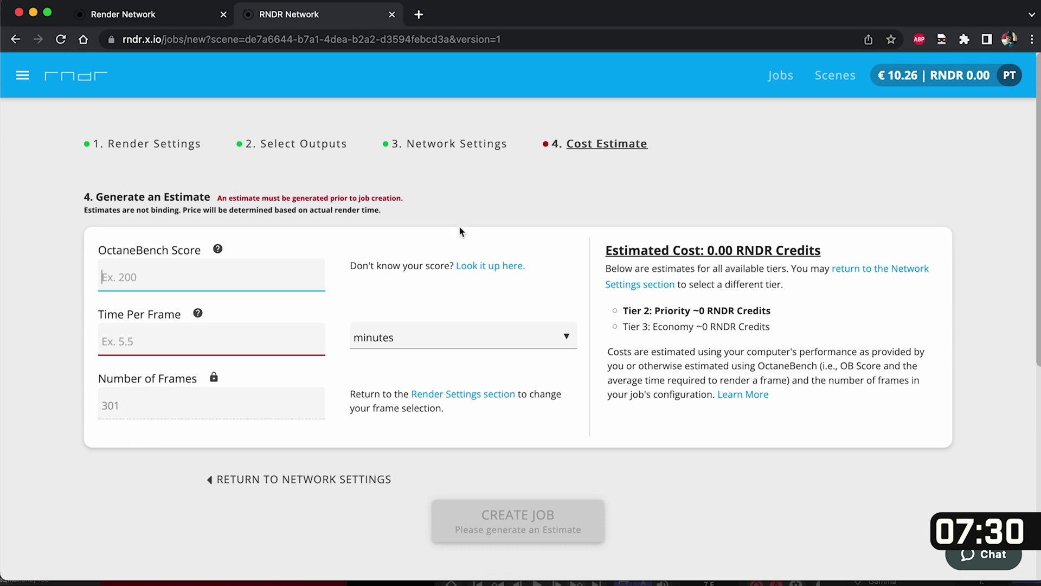
# - Generate a cost estimate with 30 seconds per frame and an OctaneBench score of 100, and create the job
pyautogui.click(158, 335)
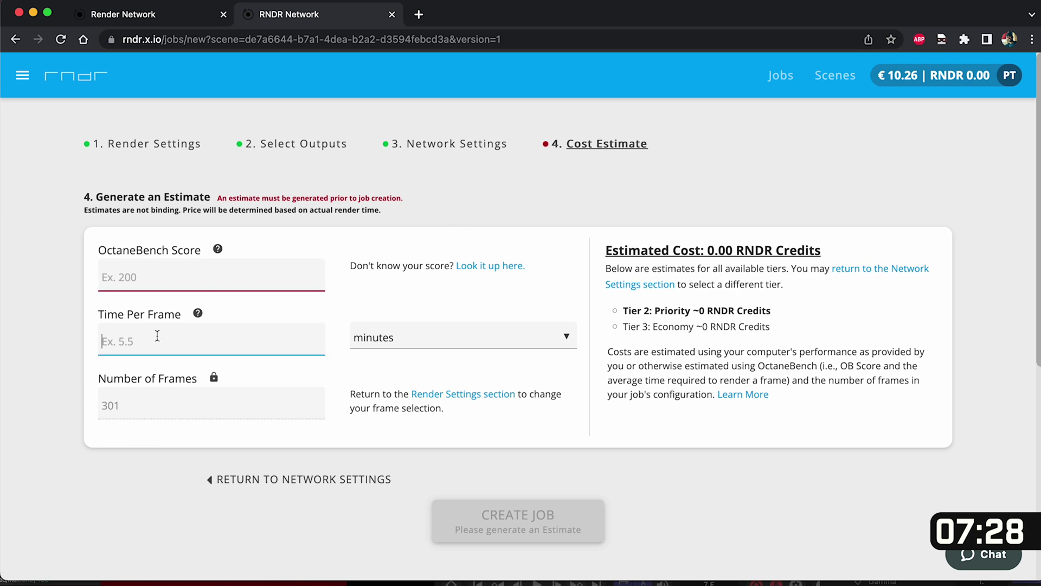
pyautogui.click(383, 334)
pyautogui.click(361, 366)
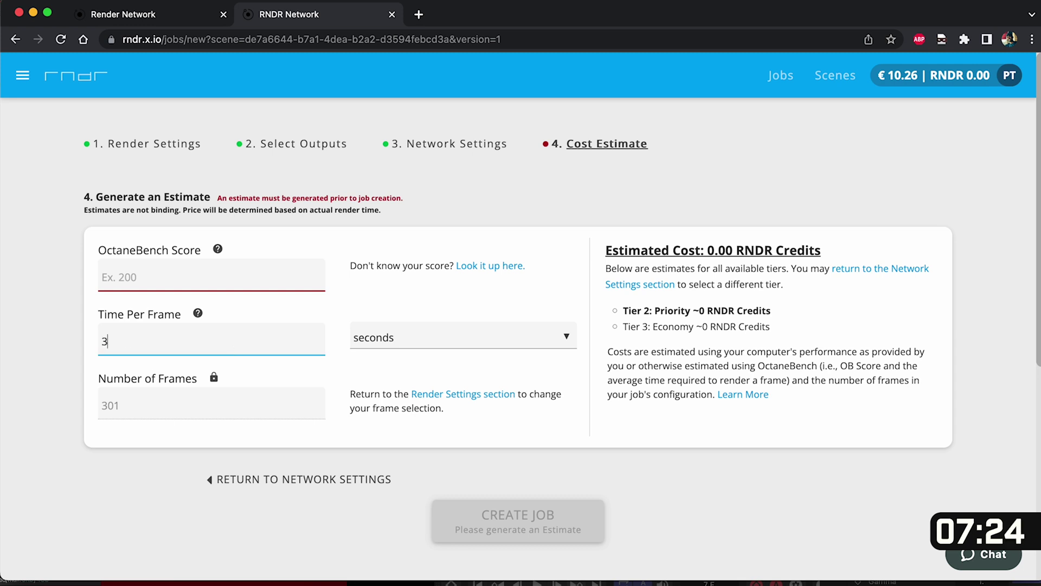
pyautogui.click(200, 282)
pyautogui.write('100')
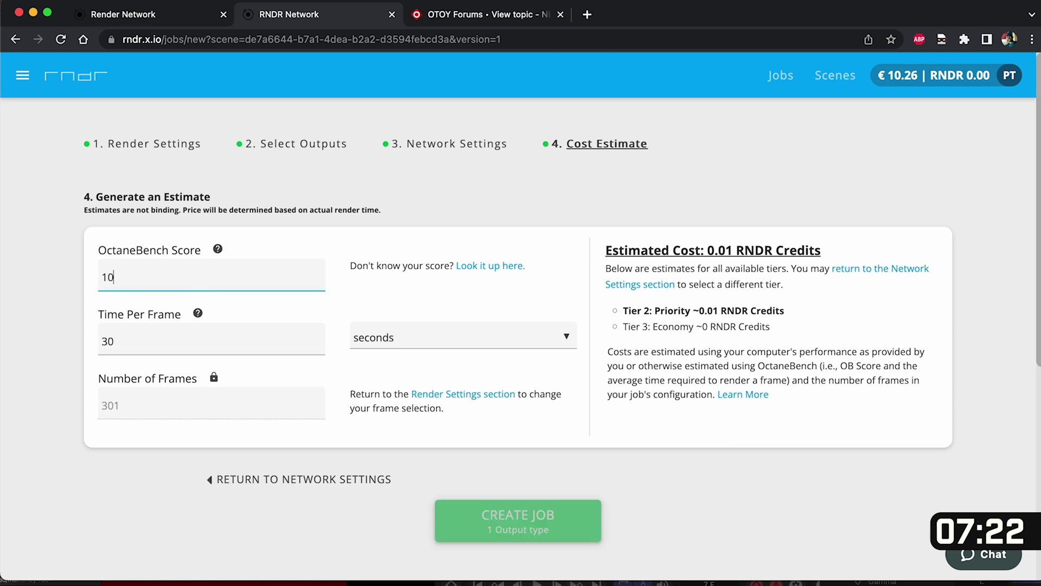
pyautogui.click(557, 521)
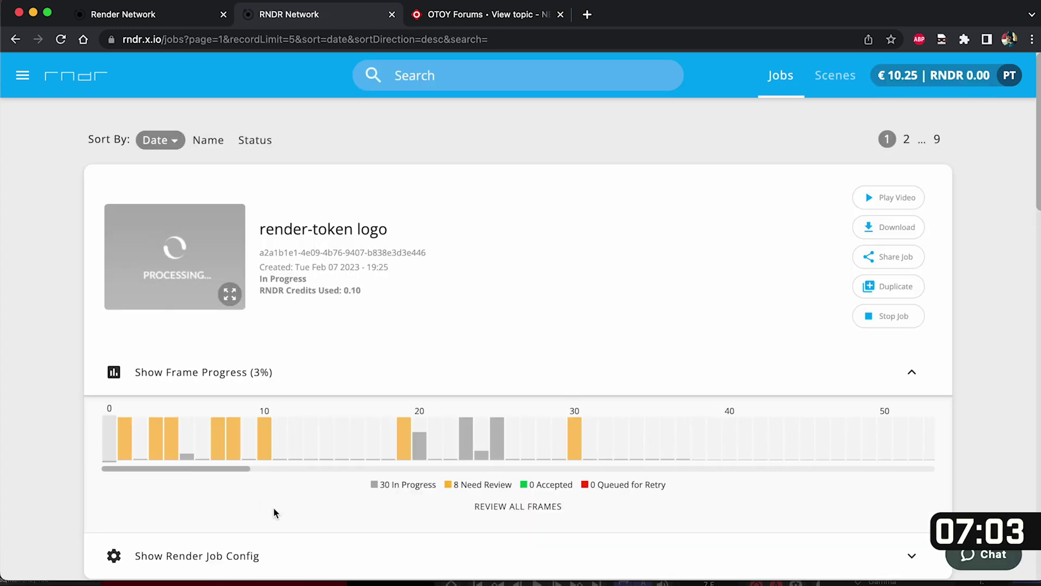
# - Examine the render-token logo job's preview and follow its frame progress through the last frame
pyautogui.click(228, 293)
pyautogui.press('Escape')
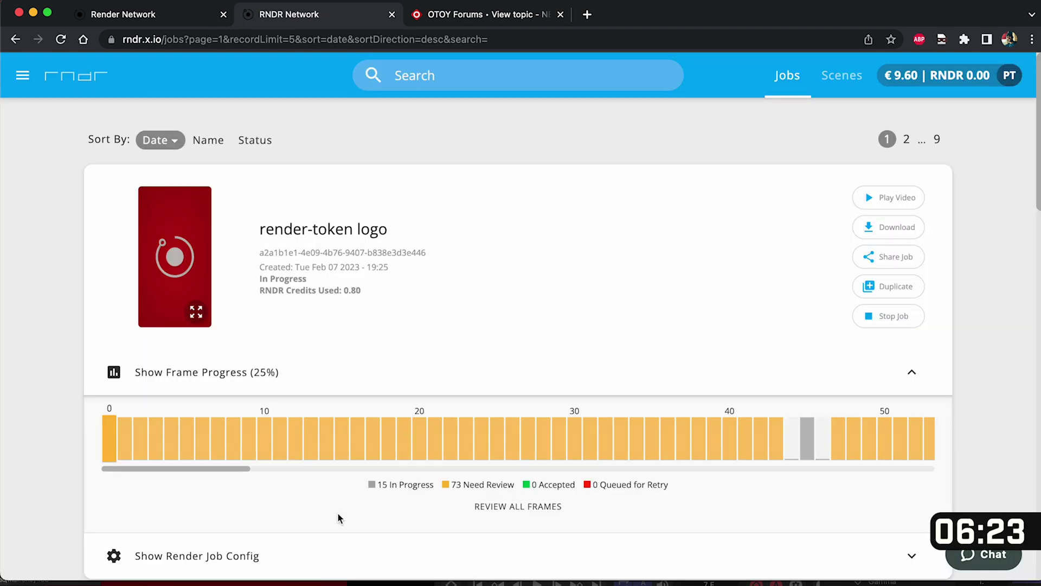
pyautogui.hscroll(10, 400, 434)
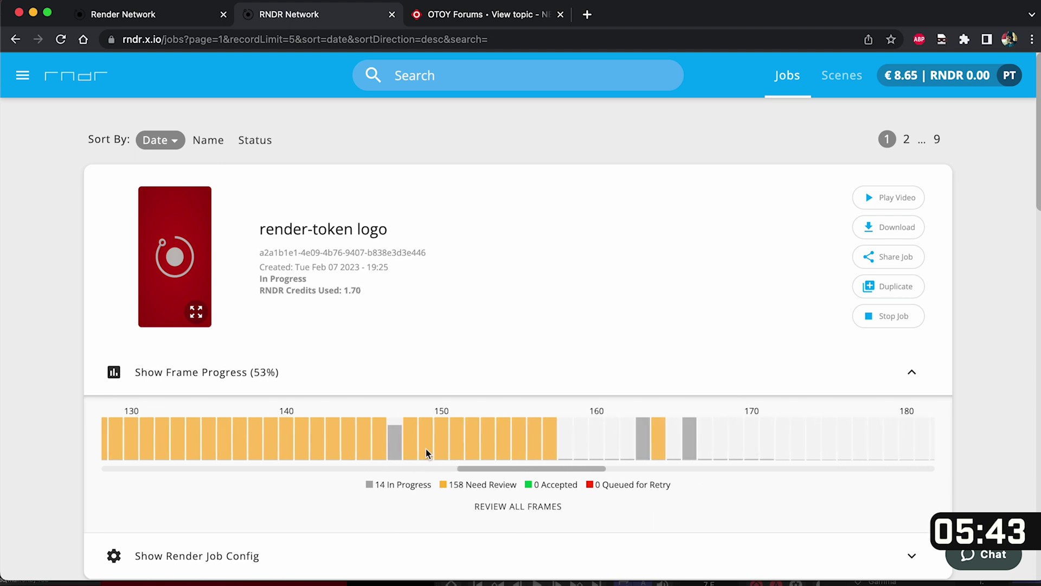
pyautogui.hscroll(15, 525, 441)
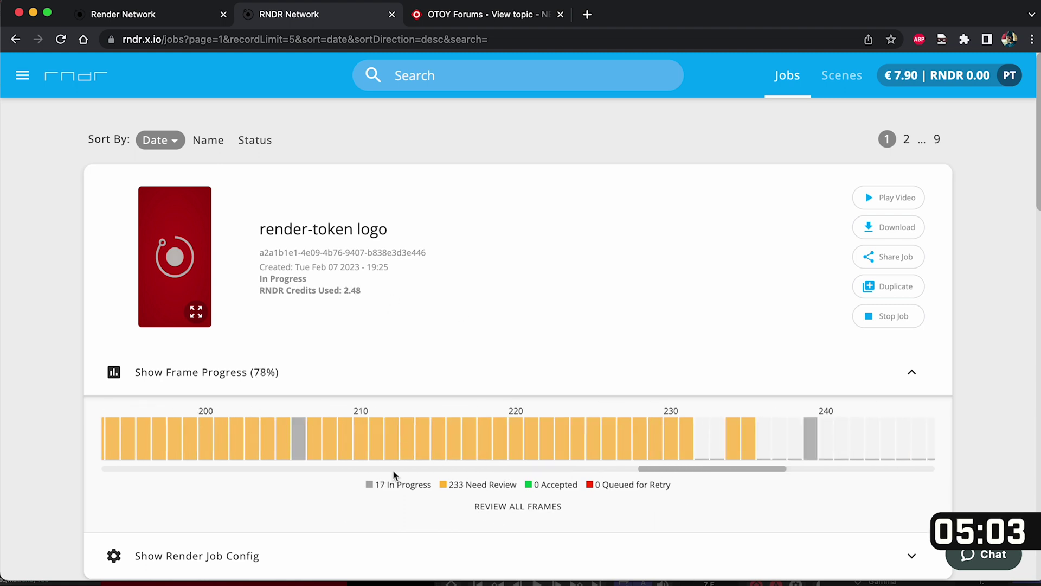
pyautogui.hscroll(12, 725, 475)
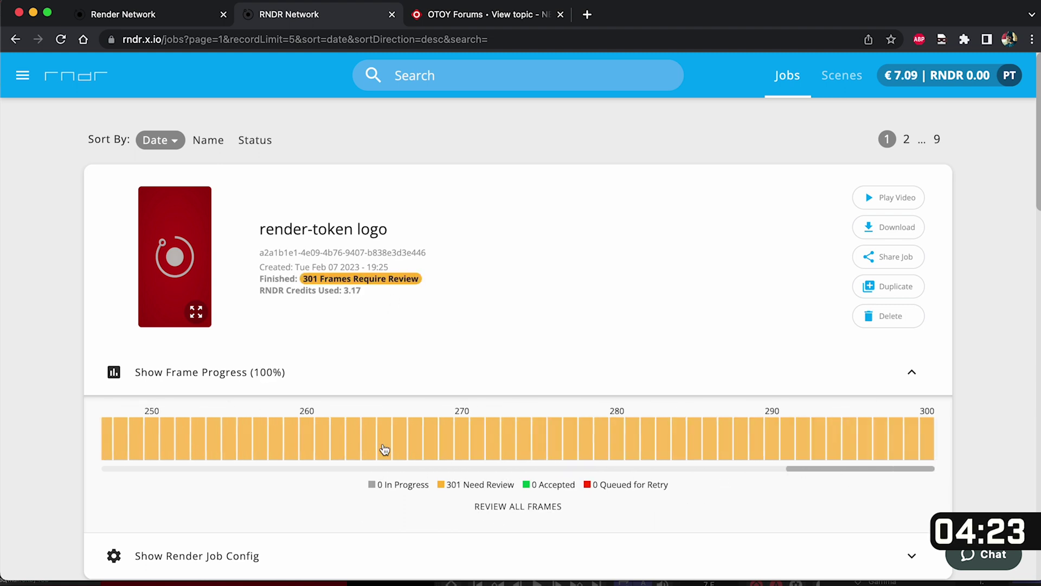
# - Review all rendered frames of the render-token logo job, select all of them and accept the selection
pyautogui.click(539, 506)
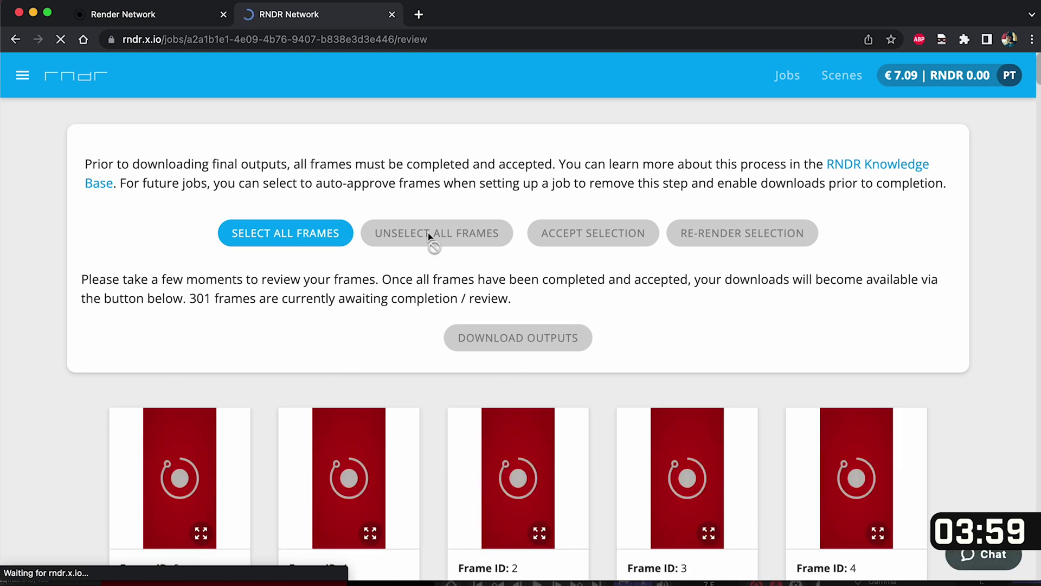
pyautogui.scroll(-6, 427, 233)
pyautogui.scroll(6, 423, 230)
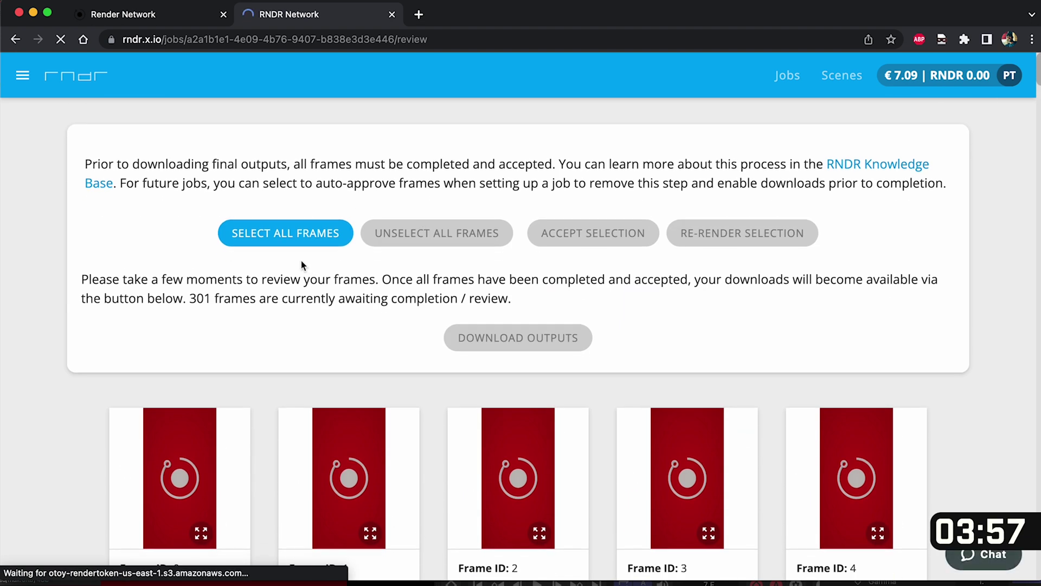
pyautogui.click(297, 234)
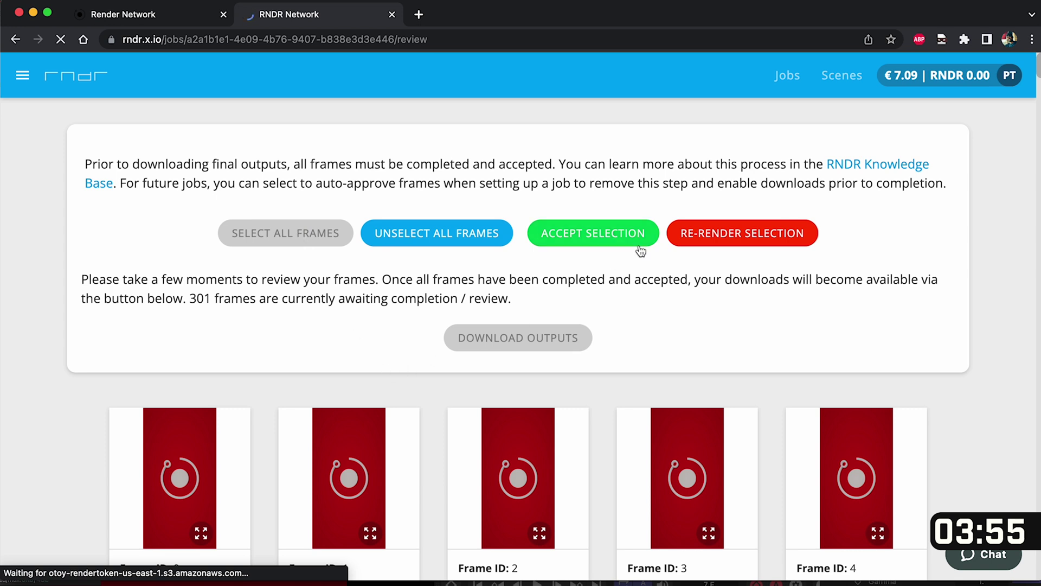
pyautogui.scroll(-5, 564, 308)
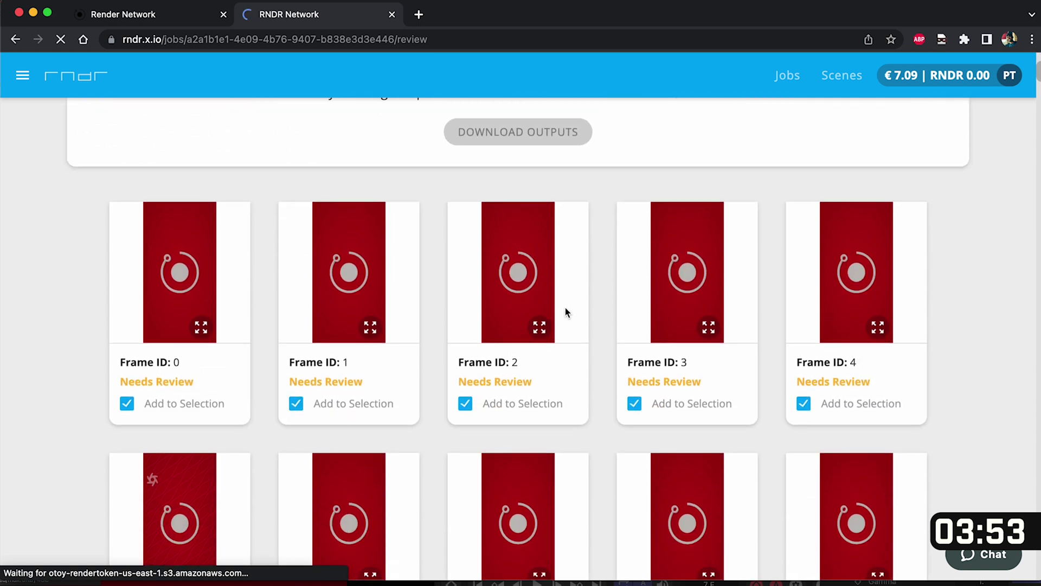
pyautogui.scroll(5, 564, 308)
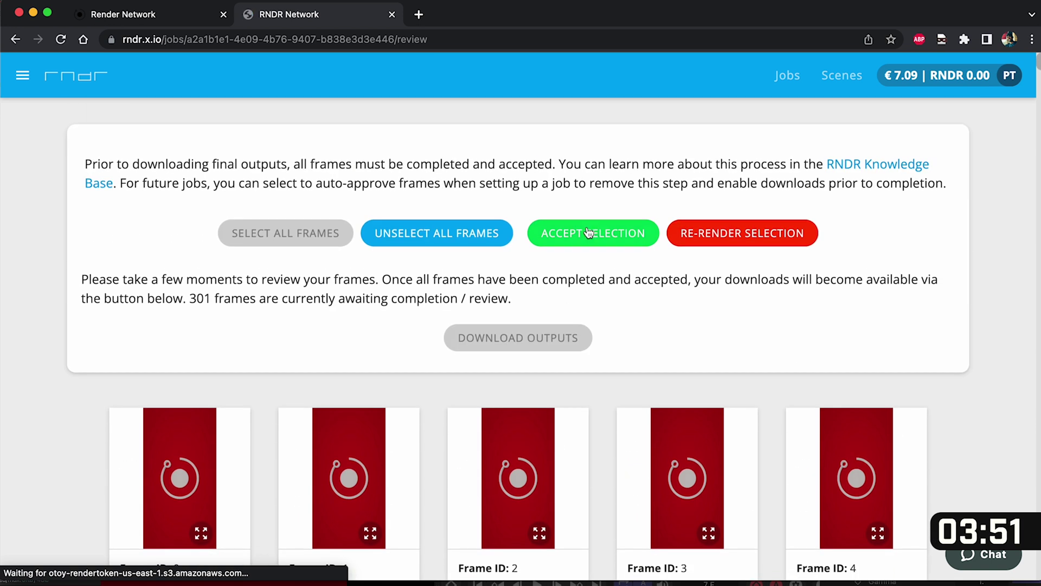
pyautogui.click(587, 227)
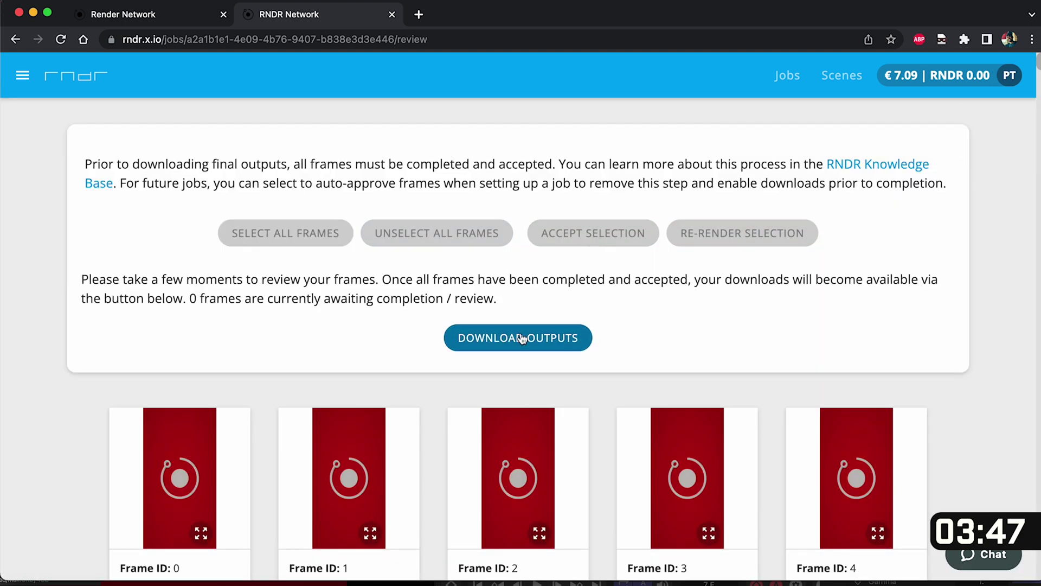
# - Open the job's output download page and check the browser settings required for downloading all files
pyautogui.click(588, 338)
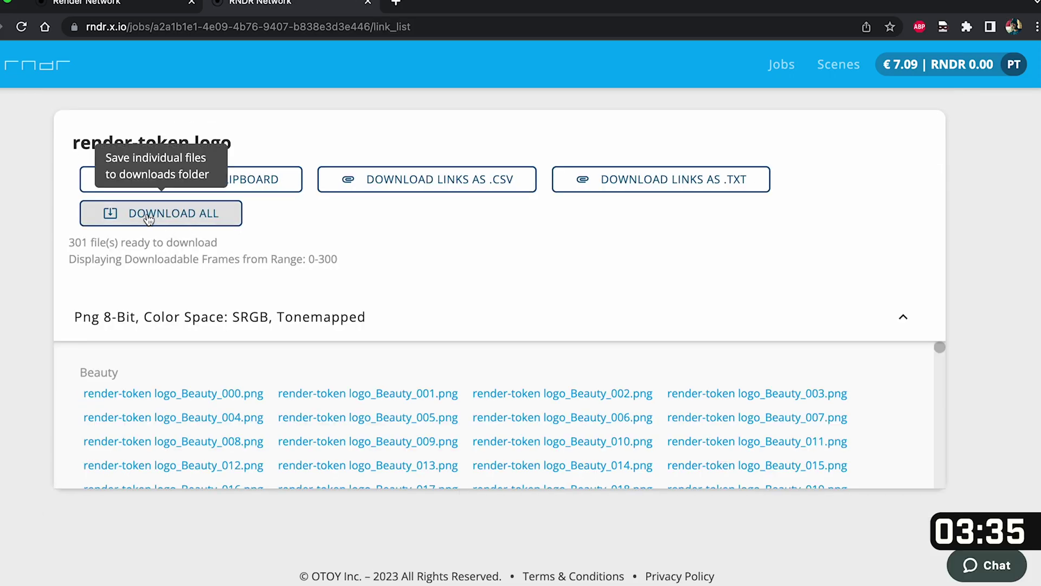
pyautogui.click(171, 217)
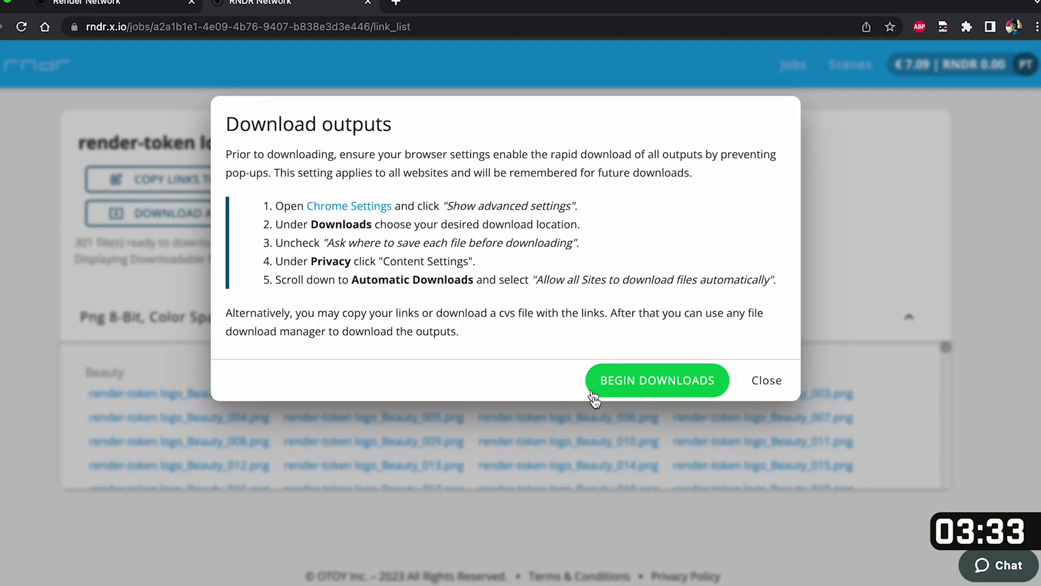
pyautogui.click(775, 380)
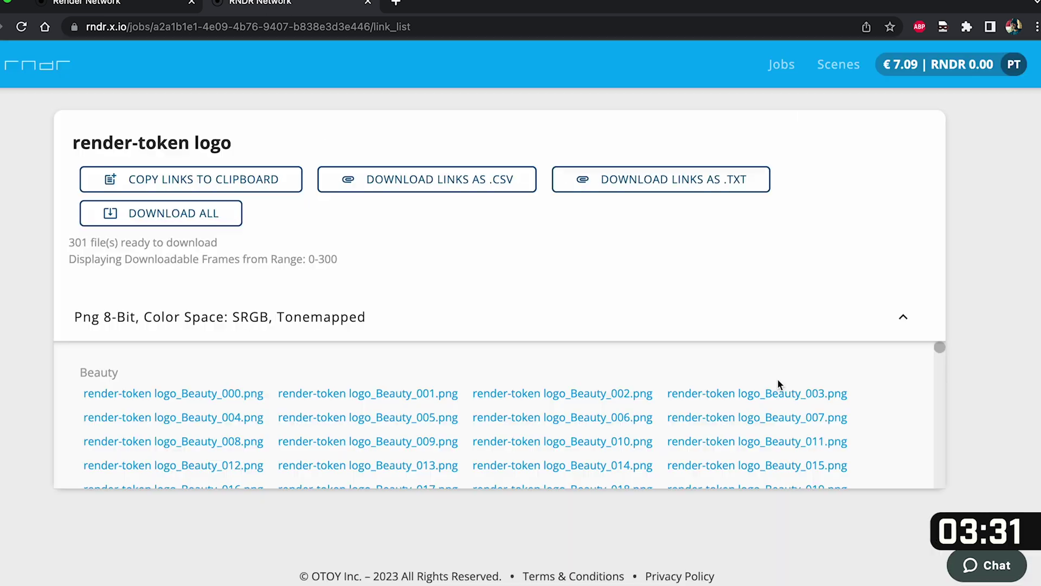
# - Change the browser's download location to a new folder named Logo Animation inside Downloads
pyautogui.click(1037, 26)
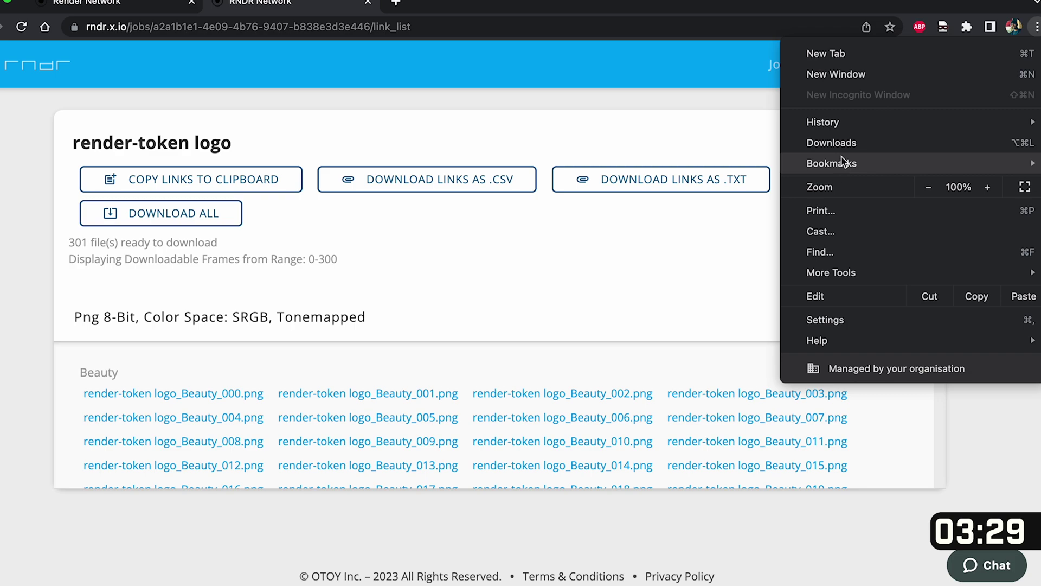
pyautogui.click(825, 320)
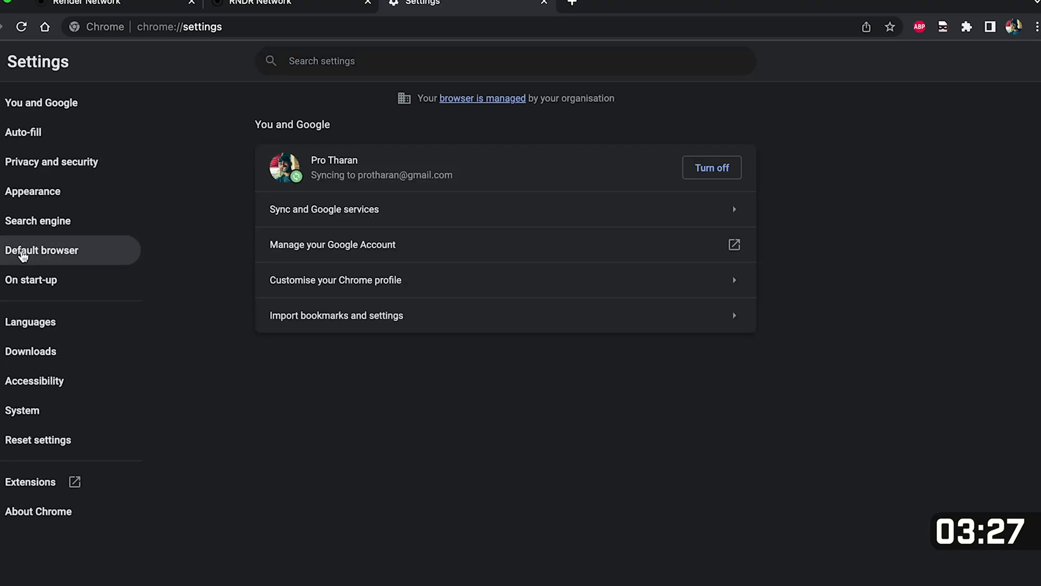
pyautogui.click(29, 354)
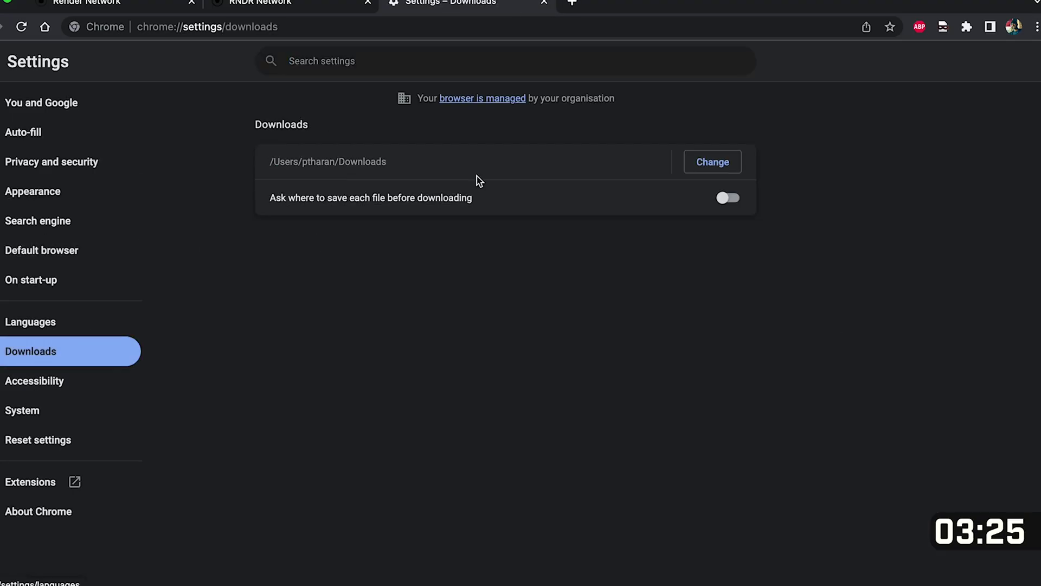
pyautogui.click(712, 161)
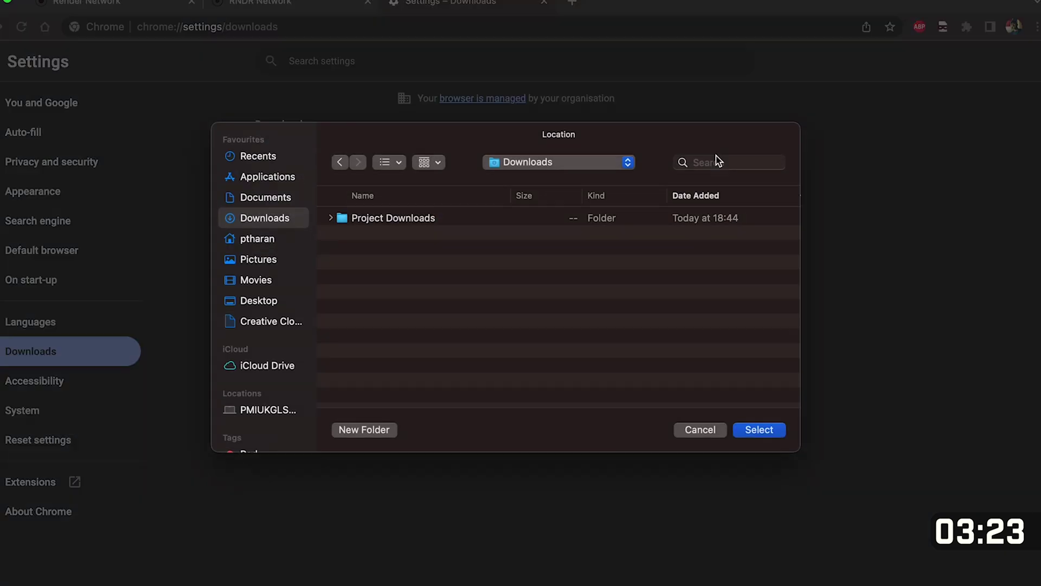
pyautogui.click(363, 431)
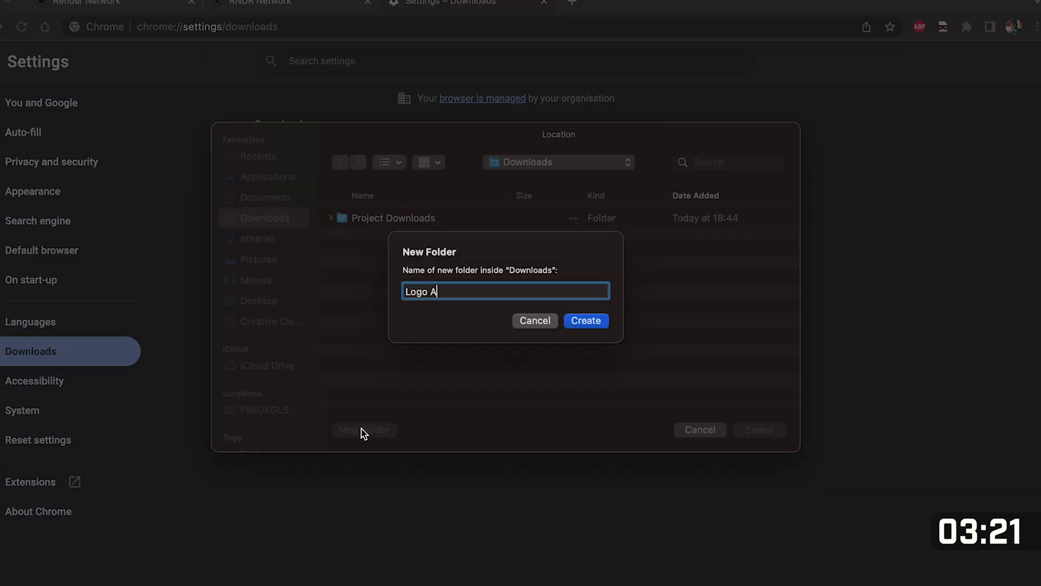
pyautogui.press('Return')
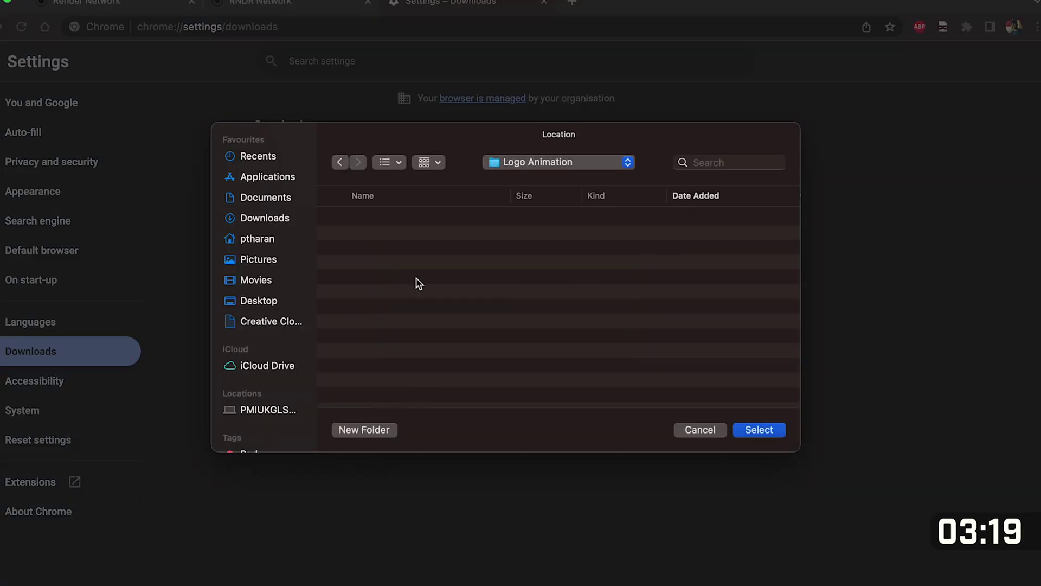
pyautogui.click(757, 429)
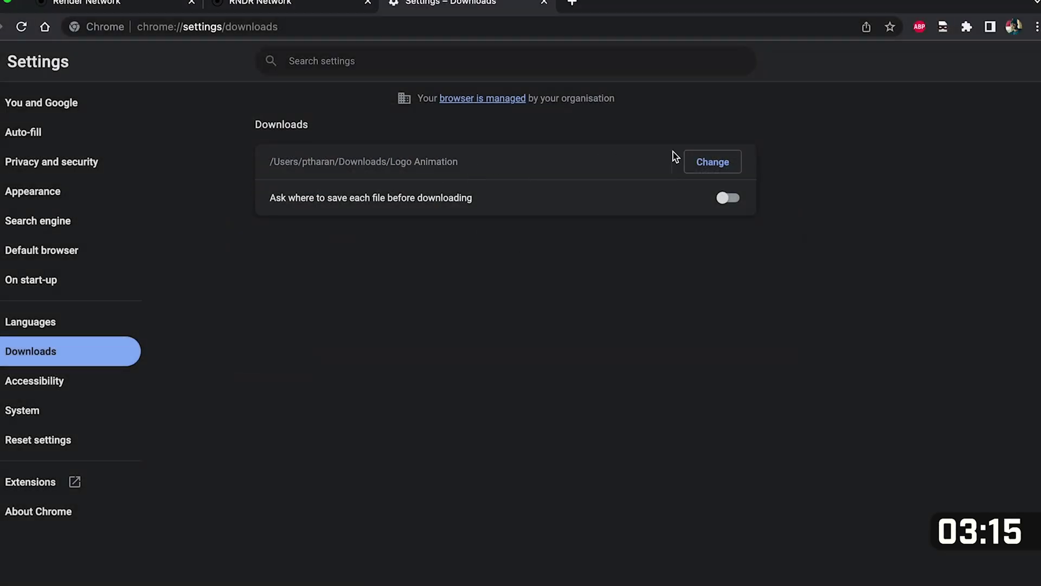
# - Return to the render-token logo outputs and start downloading all the PNG frames
pyautogui.click(285, 3)
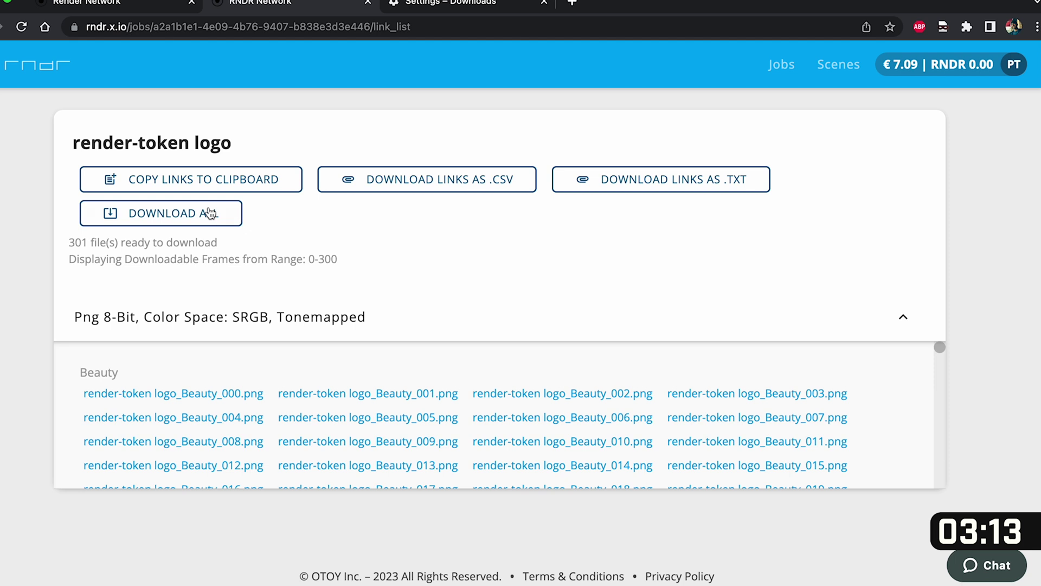
pyautogui.click(185, 216)
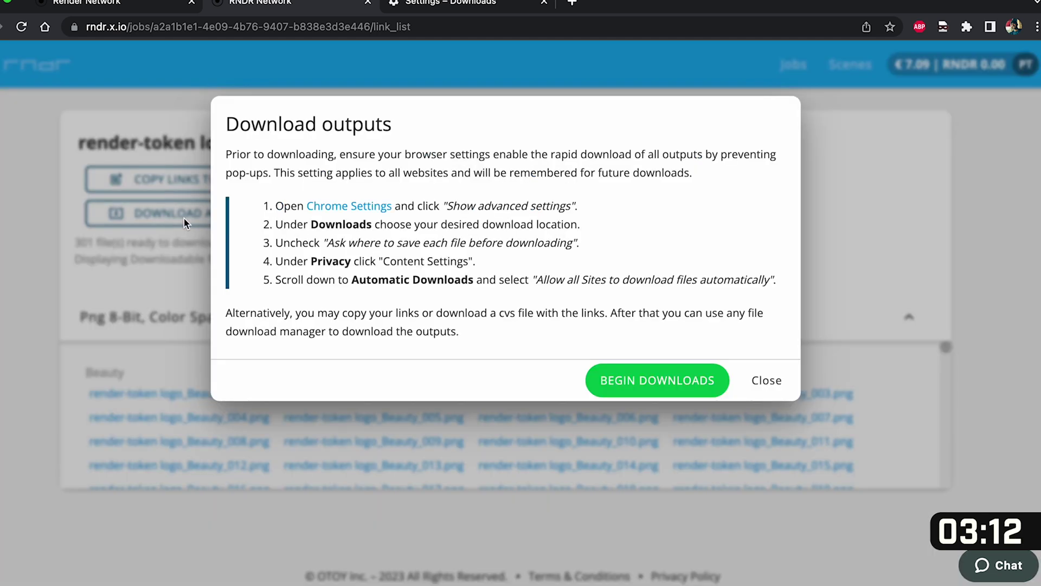
pyautogui.click(626, 377)
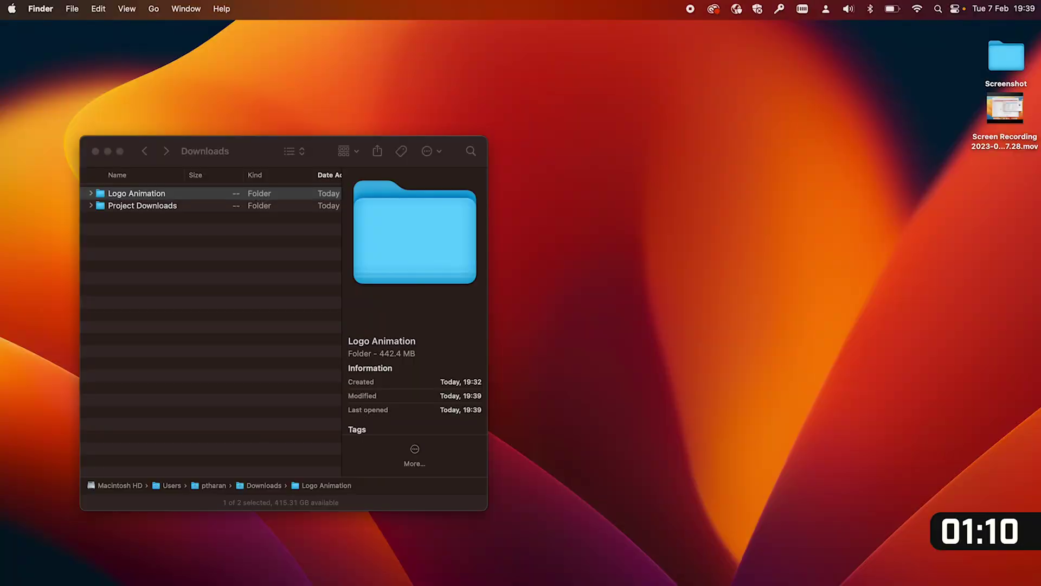
# - Switch to QuickTime Player and choose all PNG frames in the Logo Animation folder as an image sequence
pyautogui.click(368, 579)
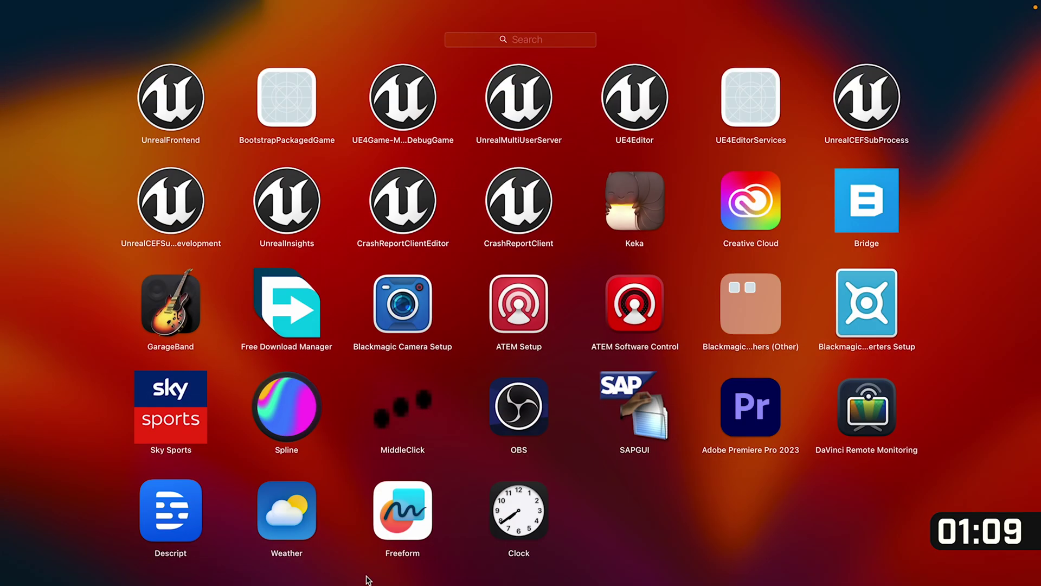
pyautogui.write('Quick')
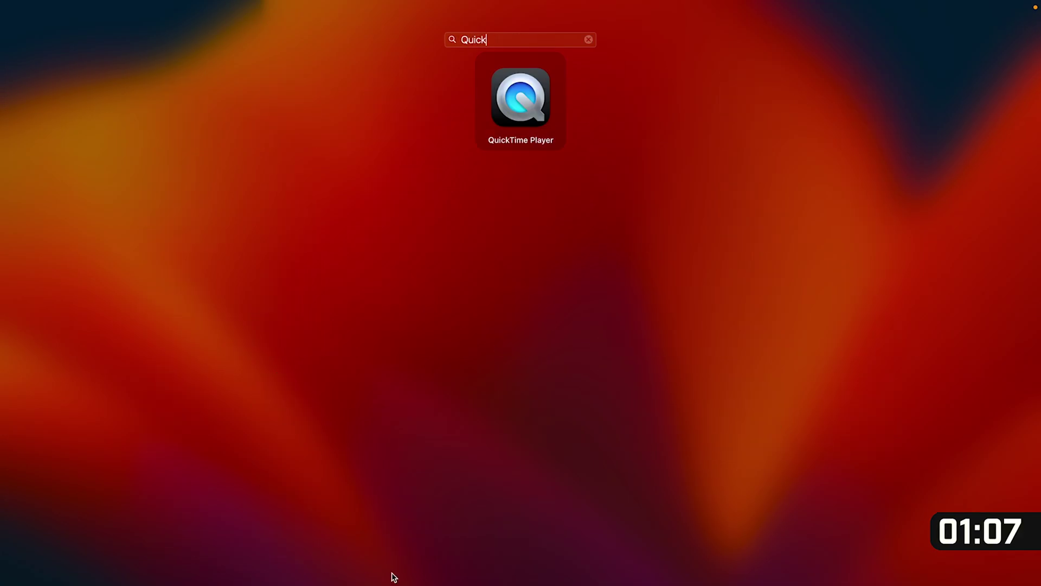
pyautogui.click(540, 99)
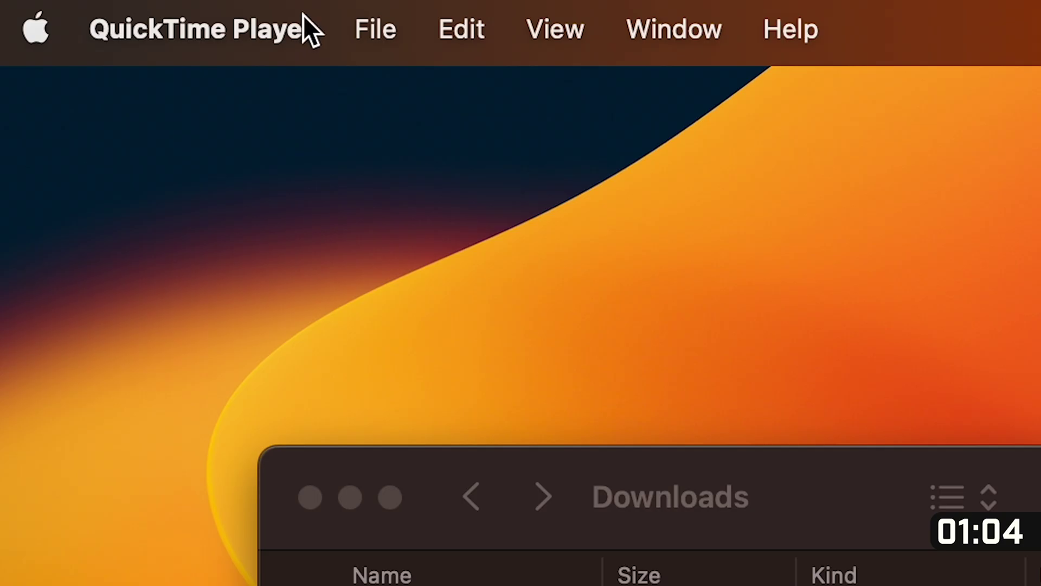
pyautogui.click(111, 7)
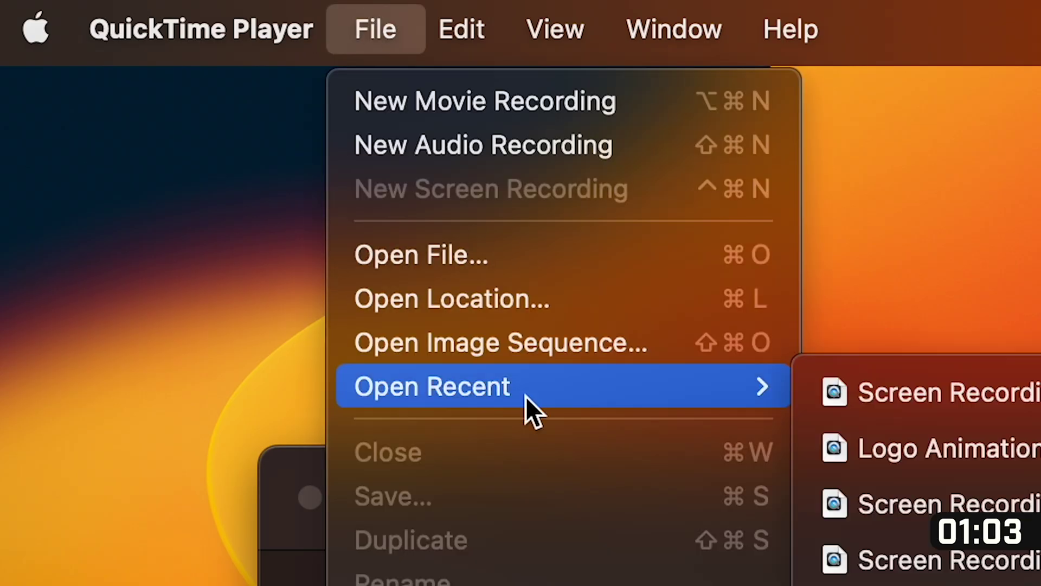
pyautogui.click(525, 350)
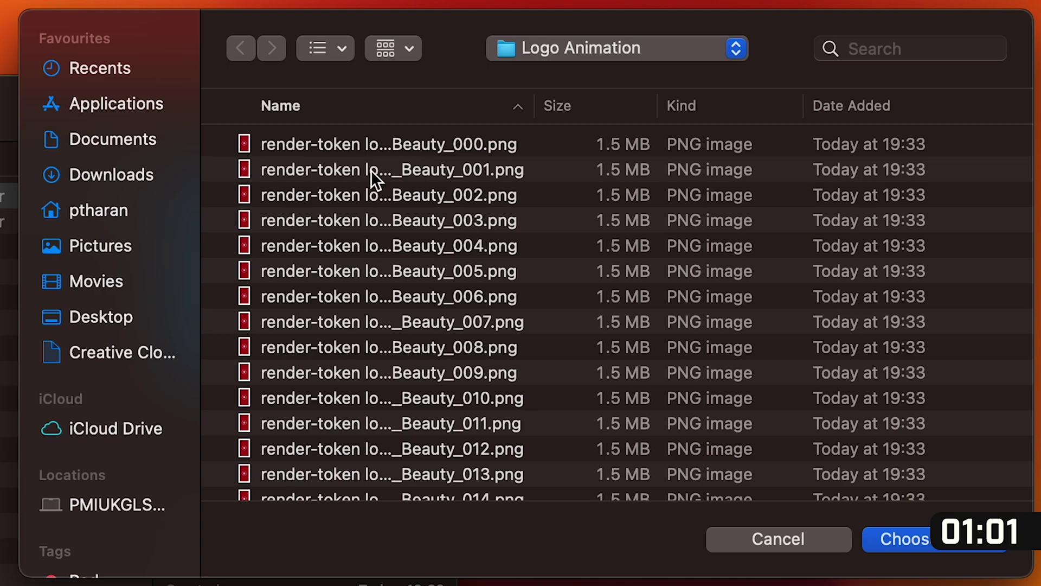
pyautogui.click(371, 151)
pyautogui.press('super+a')
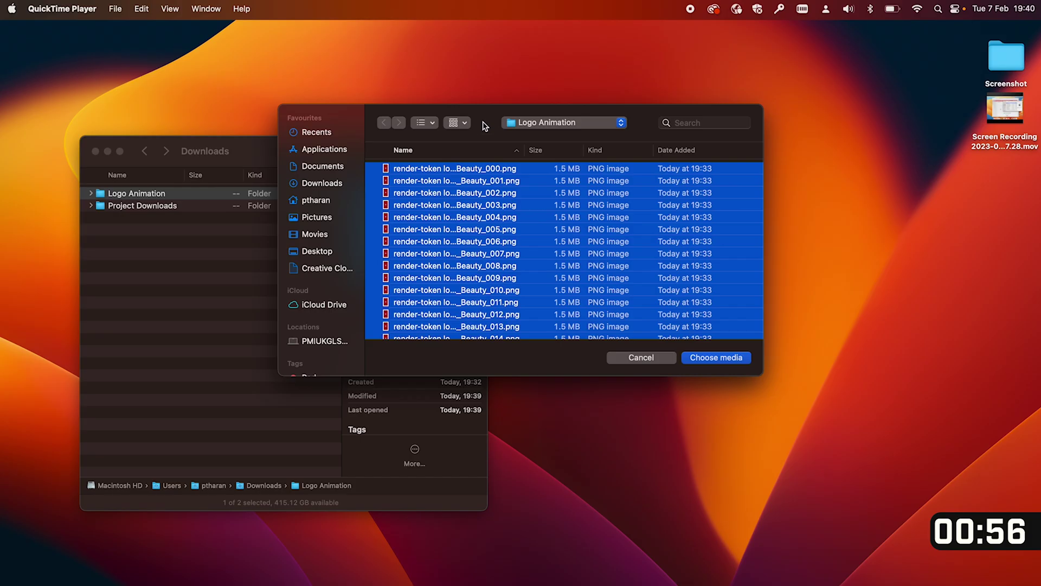
pyautogui.moveTo(485, 125); pyautogui.dragTo(558, 150)
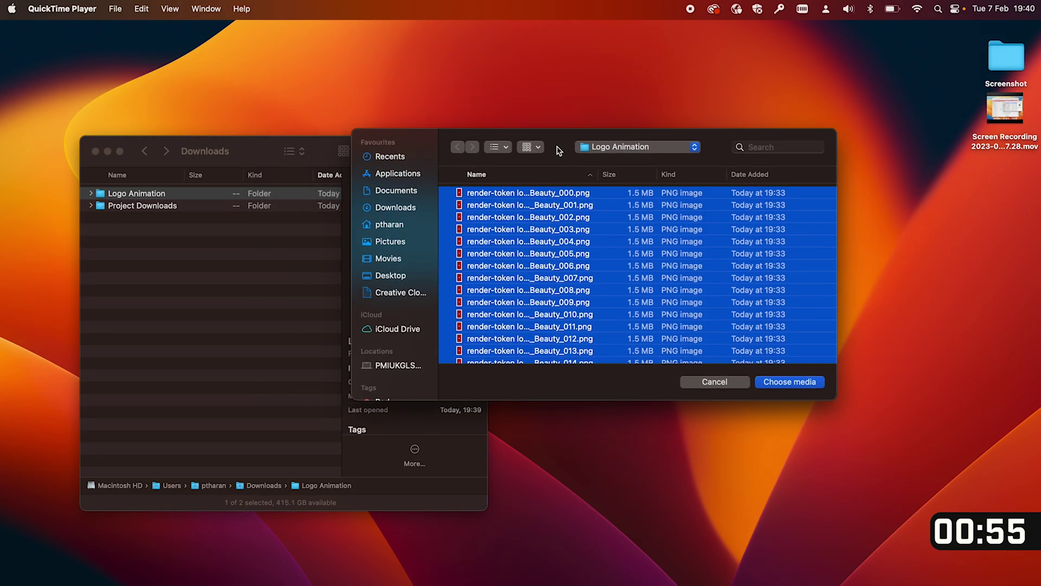
pyautogui.click(786, 386)
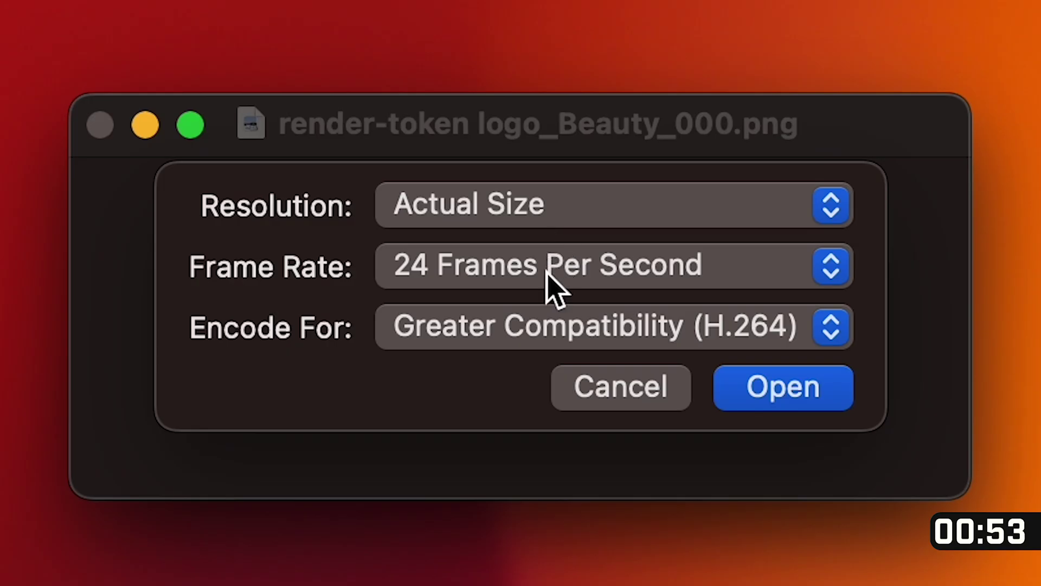
# - Set the image sequence's frame rate to 30 frames per second and open it at actual size with H.264 encoding
pyautogui.click(550, 284)
pyautogui.click(564, 169)
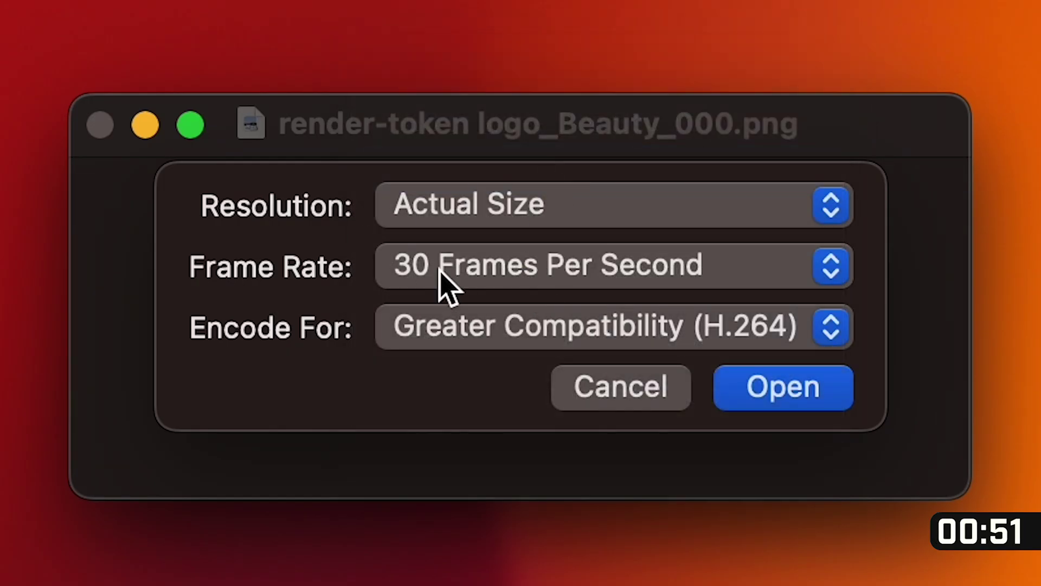
pyautogui.click(753, 381)
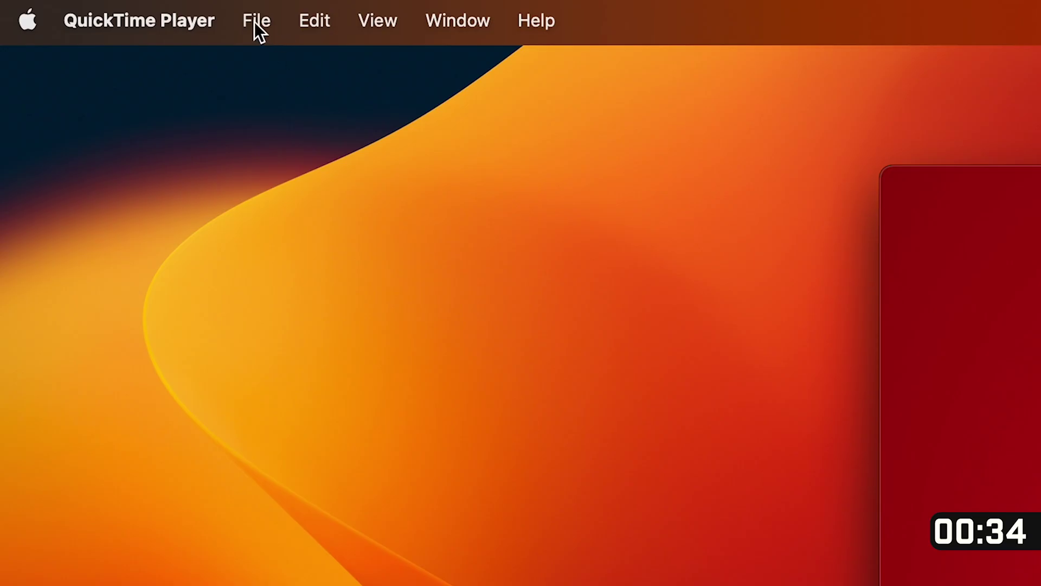
# - Export the movie at 1080p as Render Token Logo Animation 1080p in the 11. Zero to RNDR folder, using Smaller File Size (HEVC)
pyautogui.click(115, 10)
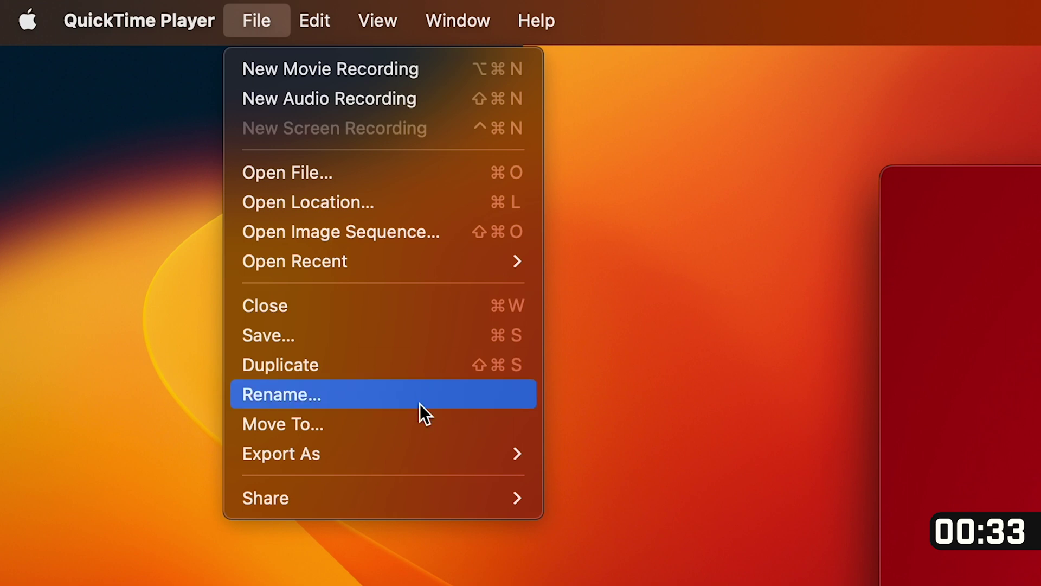
pyautogui.moveTo(557, 455)
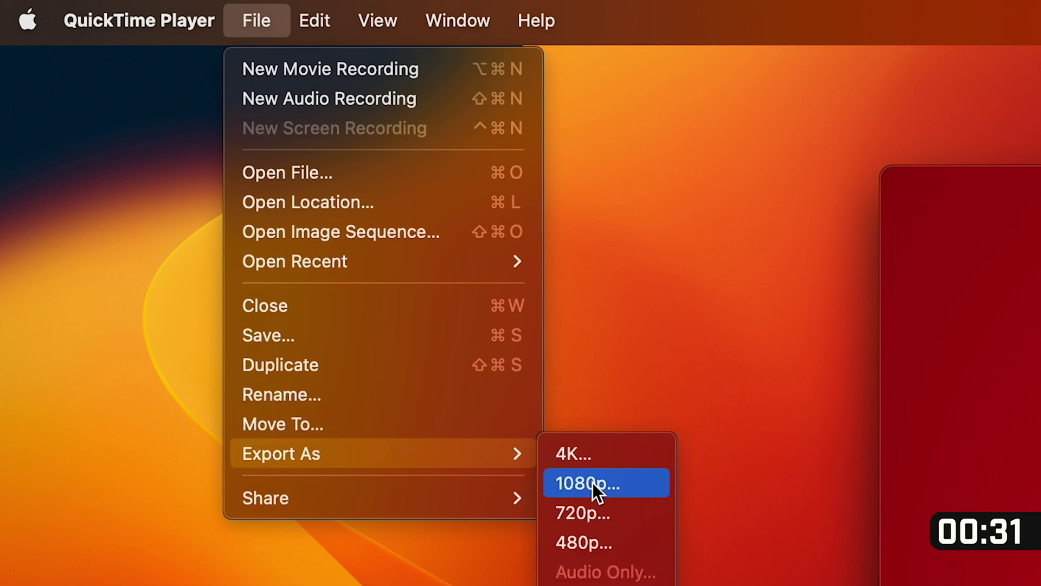
pyautogui.click(592, 485)
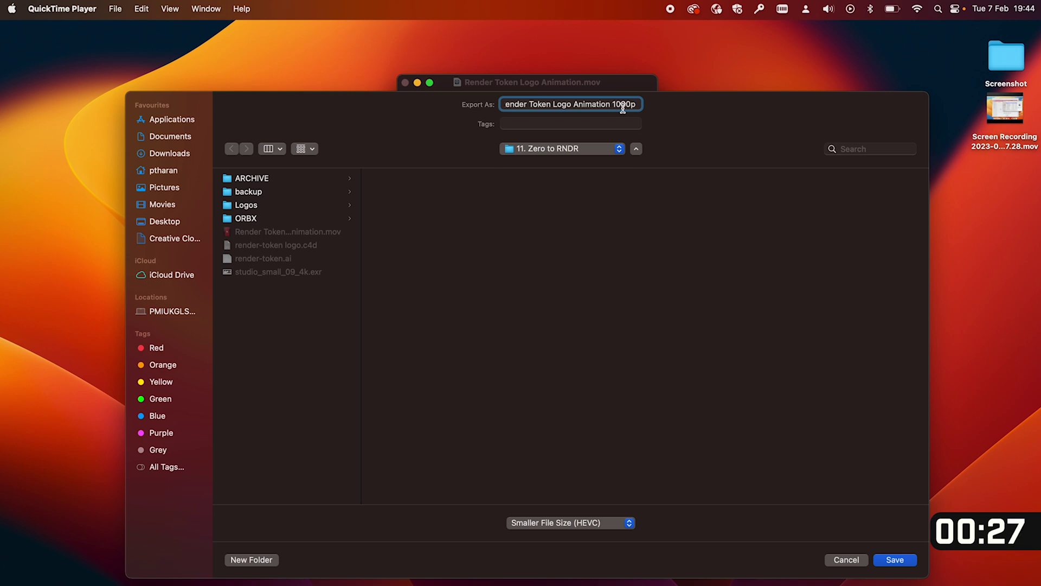
pyautogui.press('Return')
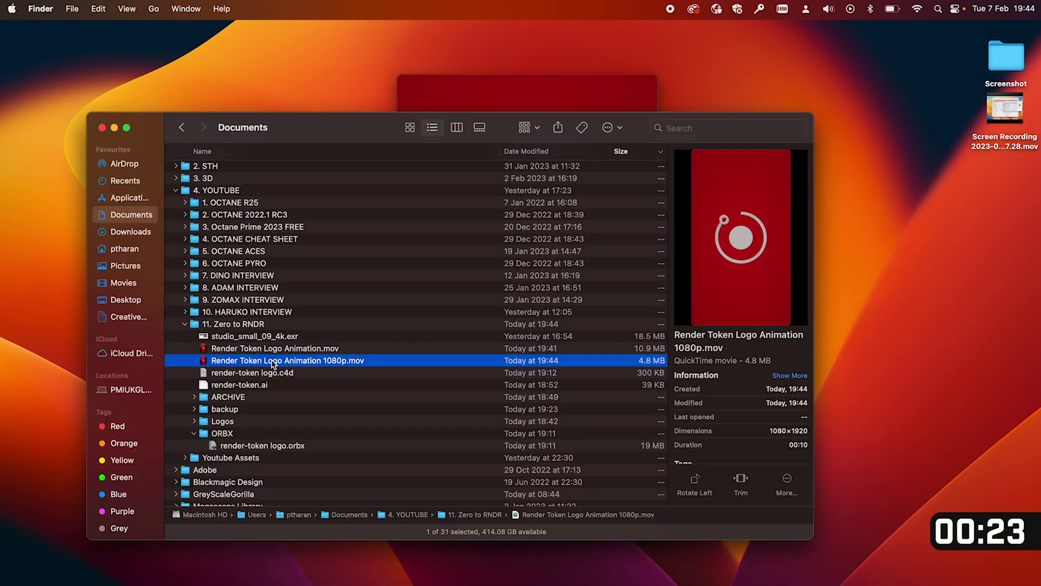
# - Switch to the tablet render app and adjust the camera imager's exposure for the logo scene
pyautogui.moveTo(161, 172); pyautogui.dragTo(495, 219)
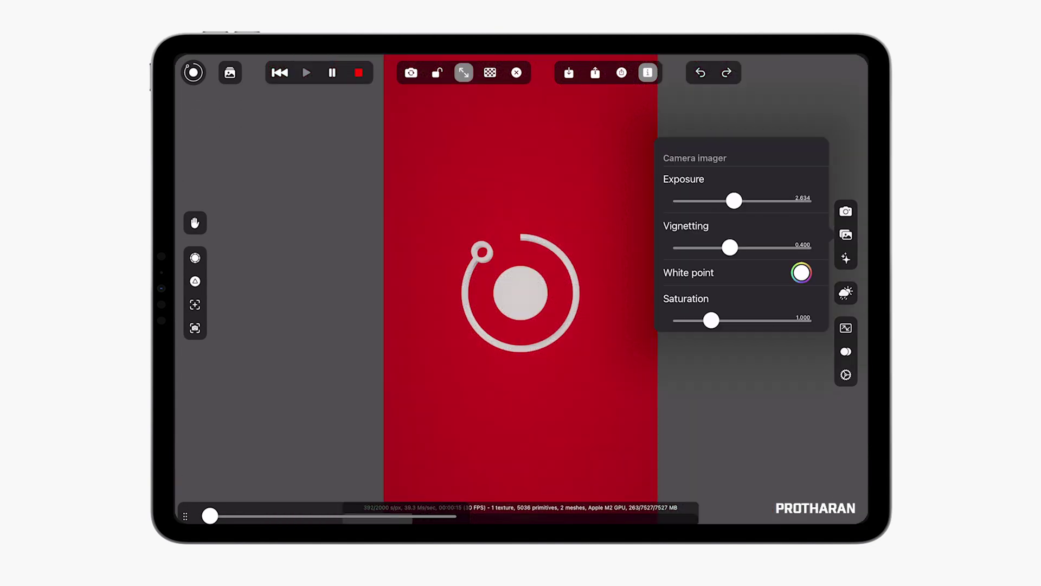
pyautogui.moveTo(734, 201)
pyautogui.mouseDown()
pyautogui.moveTo(743, 200)
pyautogui.moveTo(720, 201)
pyautogui.moveTo(732, 201)
pyautogui.mouseUp()
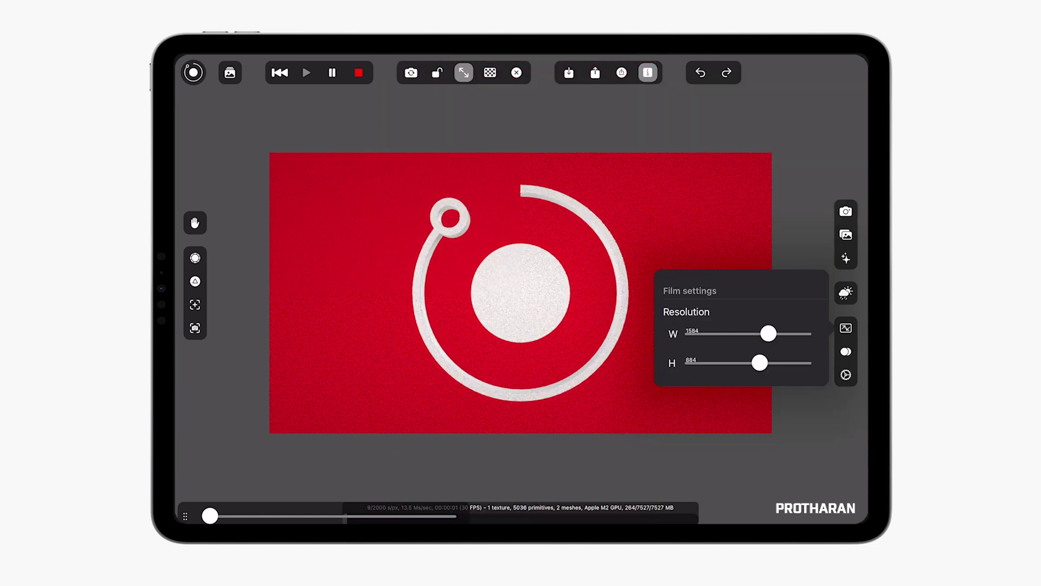
# - Adjust the film resolution and widen the camera's field of view so the logo sits smaller in the frame
pyautogui.moveTo(768, 333); pyautogui.dragTo(758, 362)
pyautogui.click(846, 211)
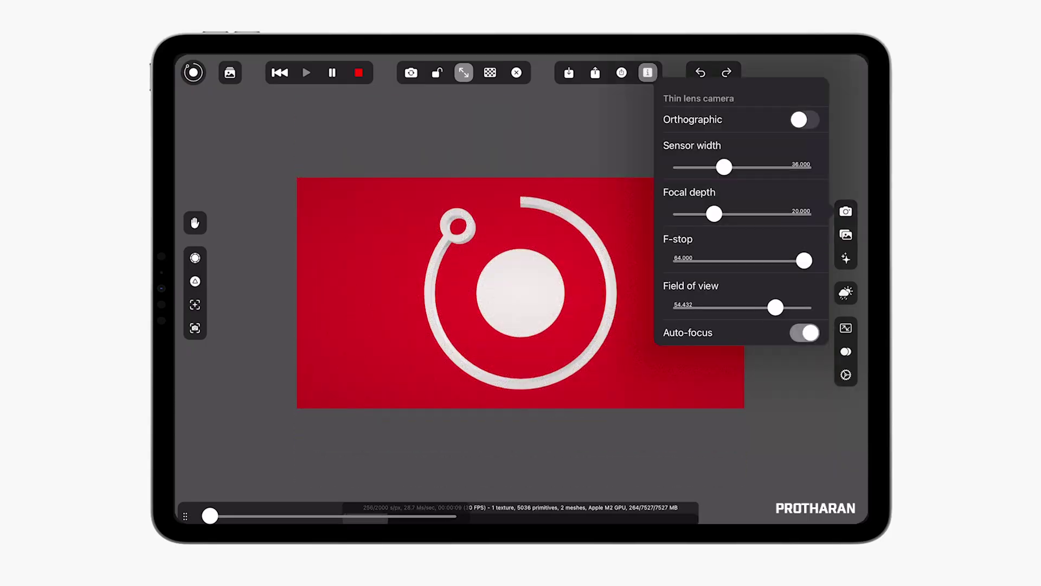
pyautogui.moveTo(774, 308); pyautogui.dragTo(785, 307)
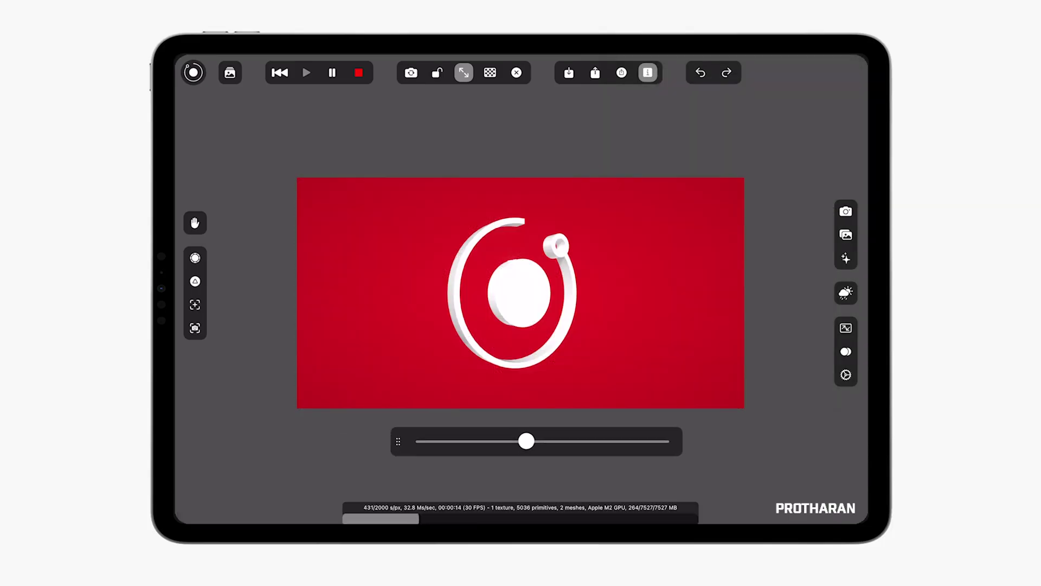
pyautogui.moveTo(527, 441)
pyautogui.mouseDown()
pyautogui.moveTo(662, 441)
pyautogui.moveTo(423, 440)
pyautogui.moveTo(539, 441)
pyautogui.mouseUp()
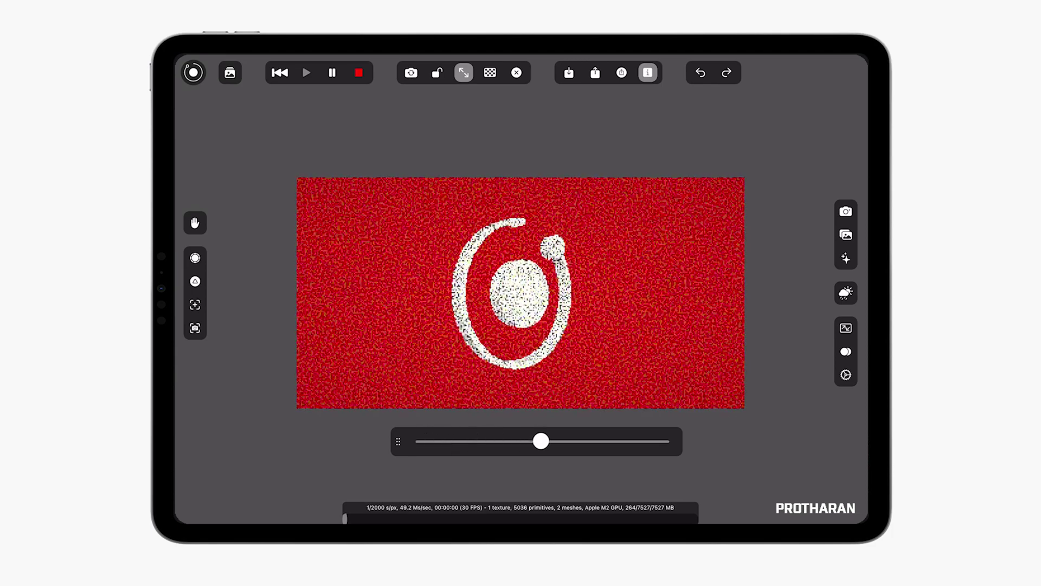
# - Switch to Advanced Mode and change the diffuse colour of the logo's OctGlossy1 material from white to black
pyautogui.click(193, 72)
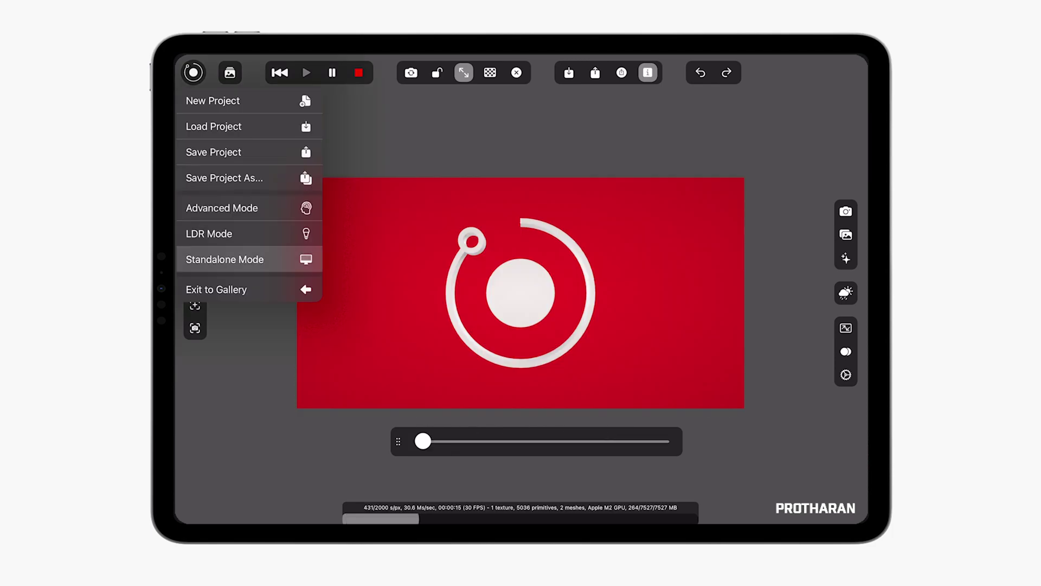
pyautogui.click(222, 208)
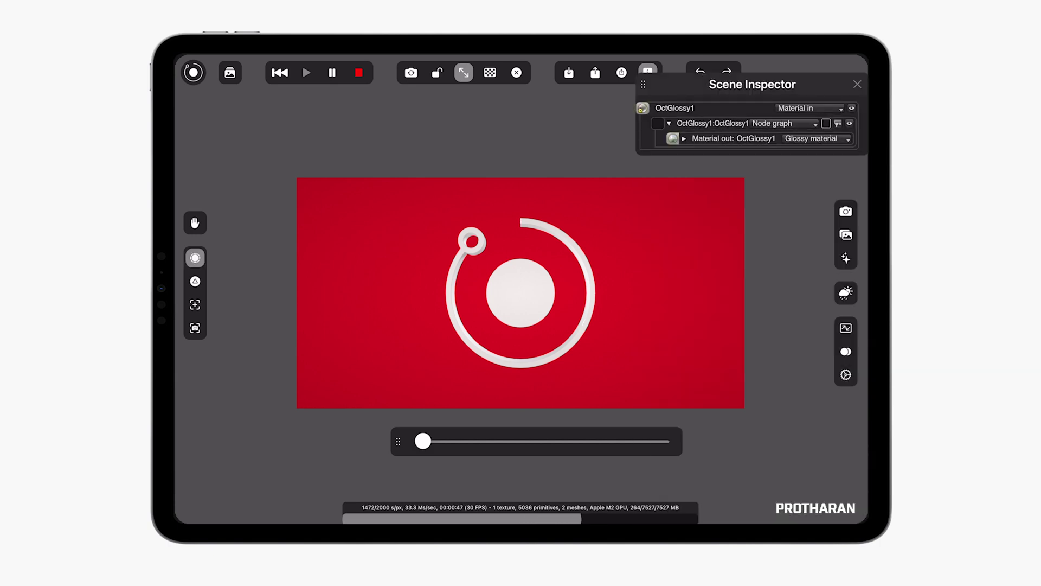
pyautogui.click(684, 138)
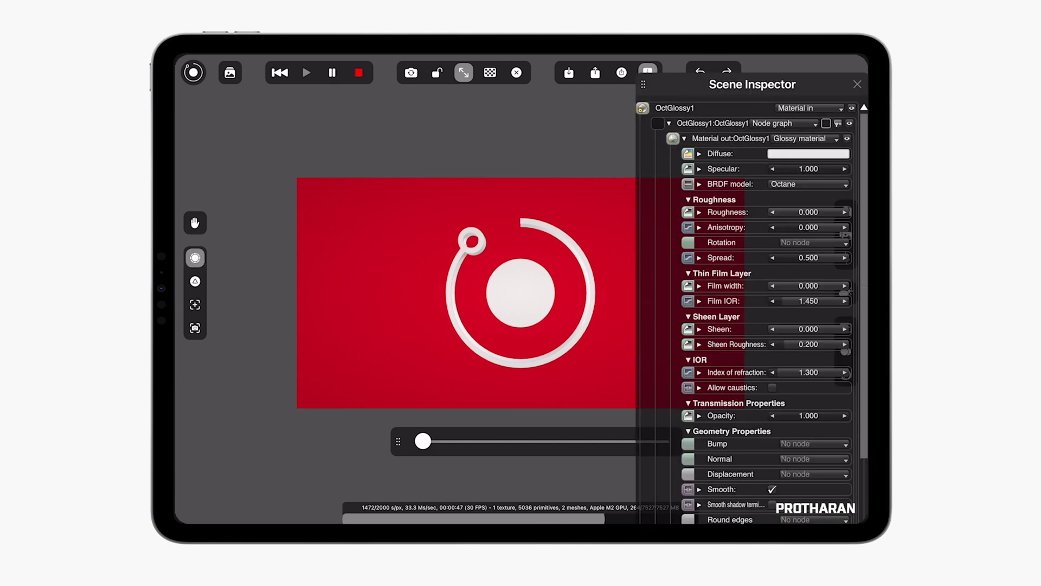
pyautogui.click(808, 154)
pyautogui.moveTo(736, 81); pyautogui.dragTo(737, 181)
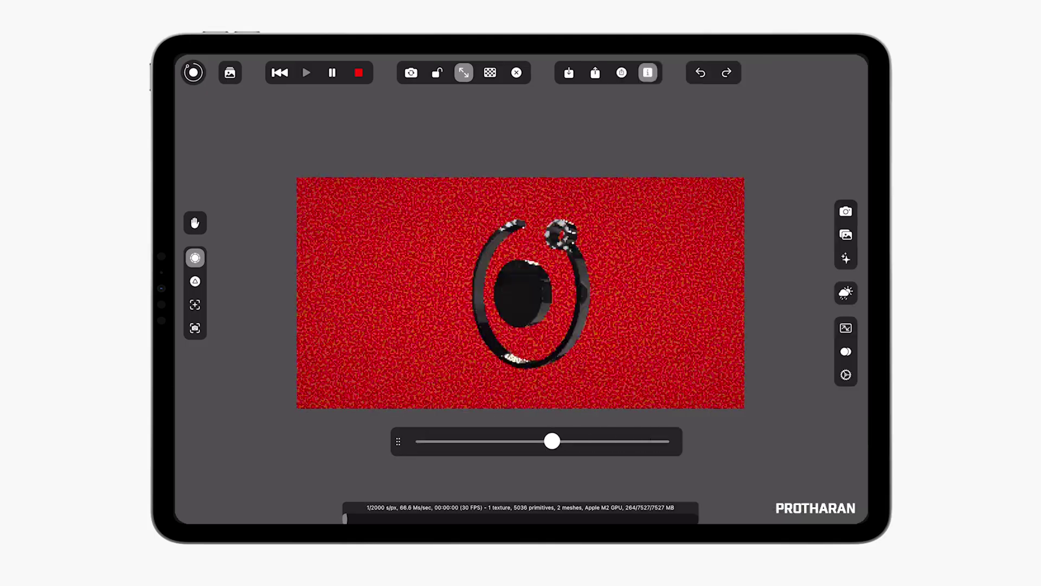
# - Pick a frame near the middle of the animation, limit the render to 400 samples and export the image to Photos
pyautogui.moveTo(551, 441); pyautogui.dragTo(525, 441)
pyautogui.click(846, 374)
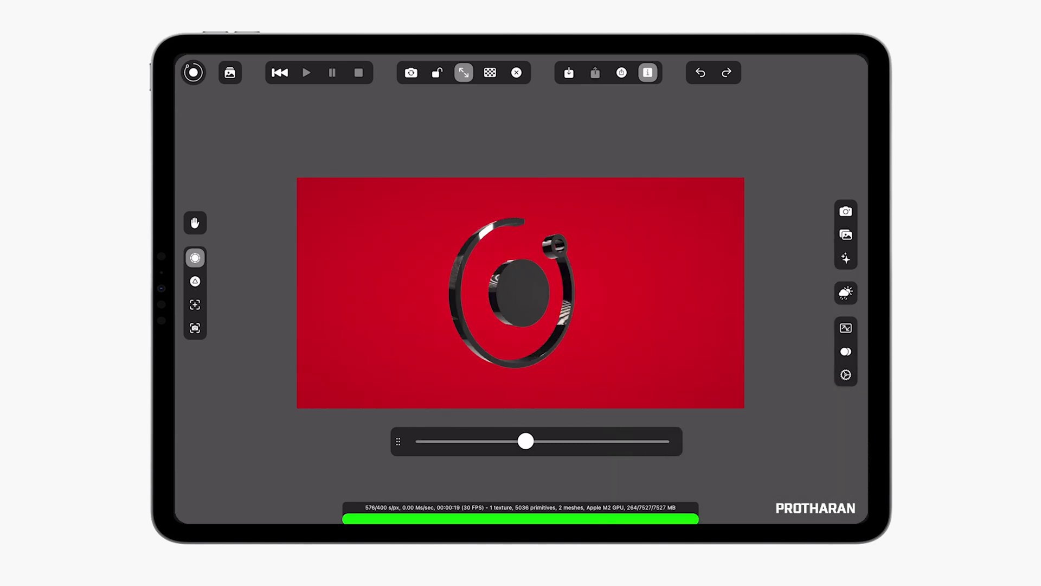
pyautogui.click(595, 72)
pyautogui.click(530, 332)
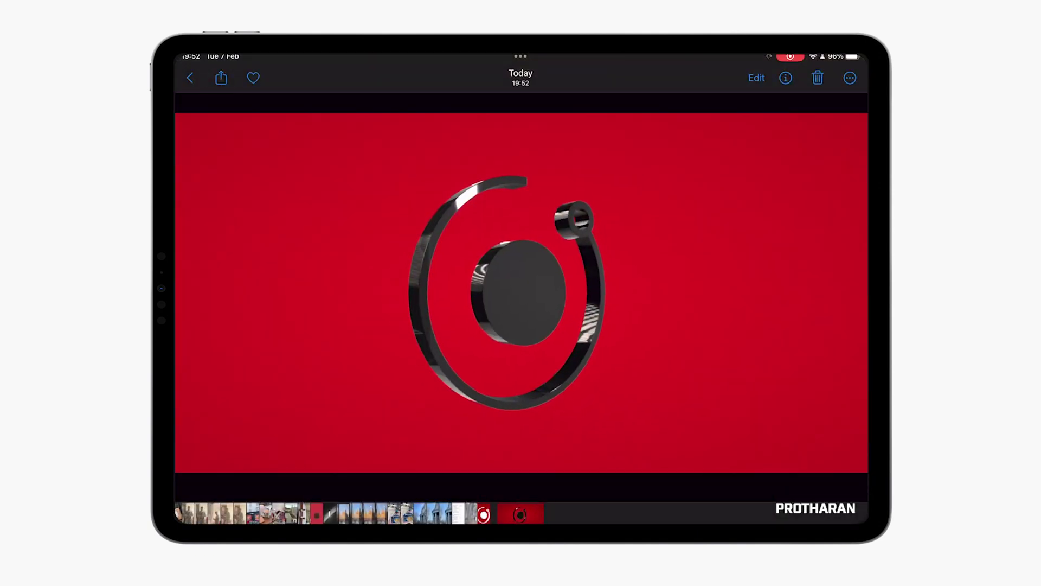
# - Set the exported logo render as the tablet's wallpaper with Perspective Zoom off and return to the home screen
pyautogui.click(221, 78)
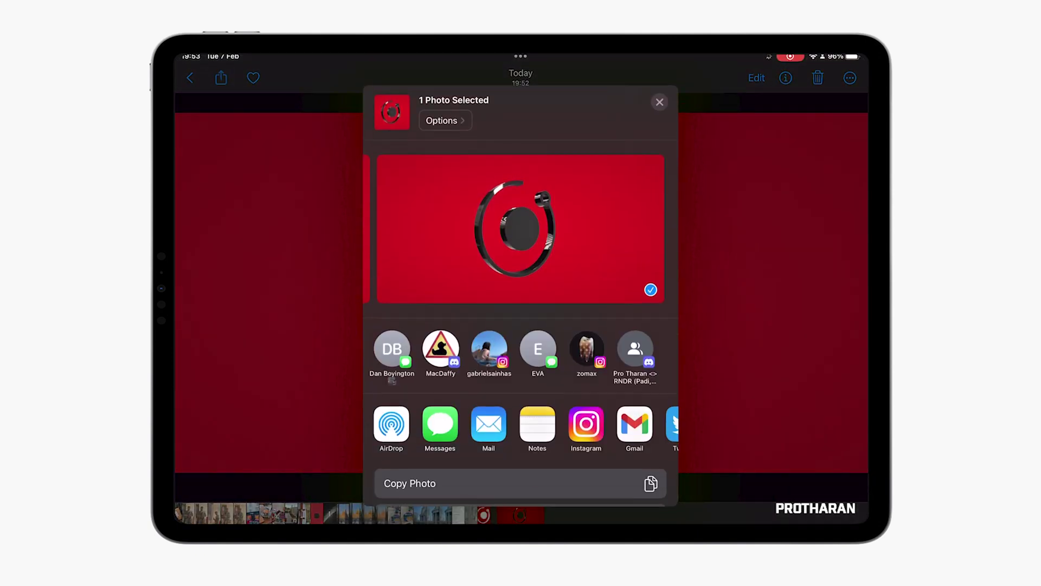
pyautogui.scroll(-5, 520, 326)
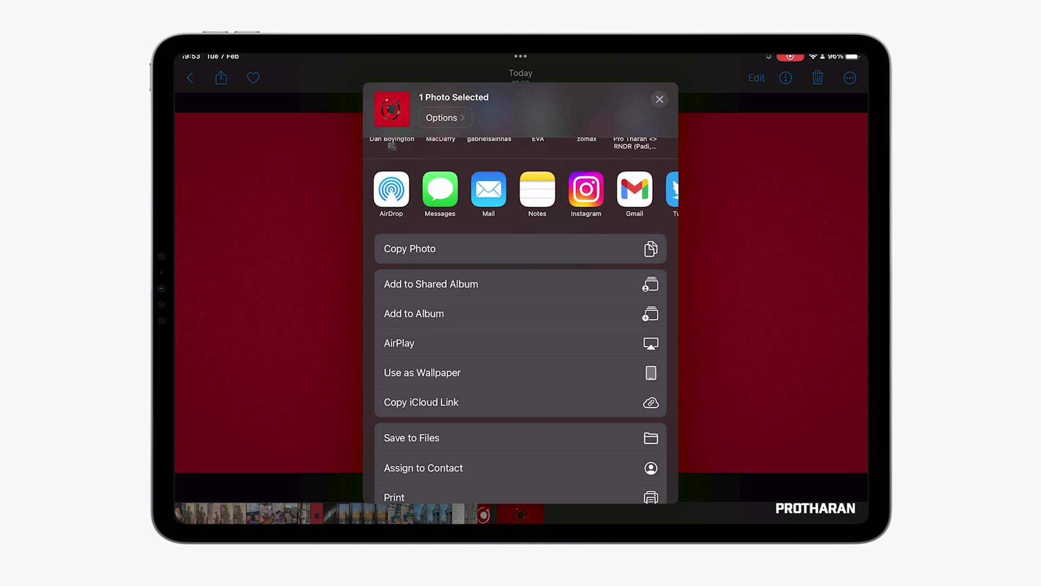
pyautogui.click(421, 373)
pyautogui.click(520, 506)
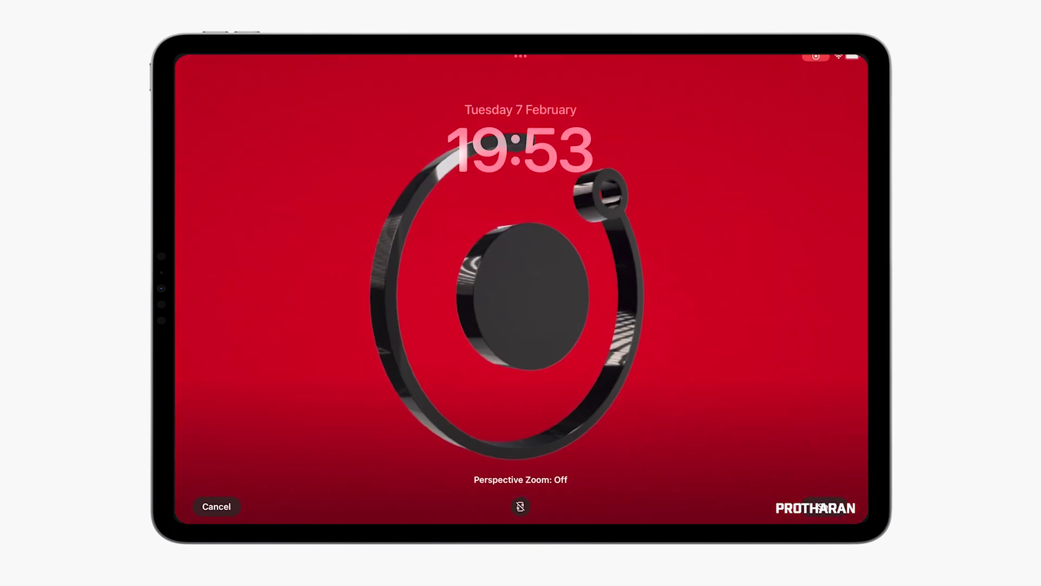
pyautogui.click(824, 506)
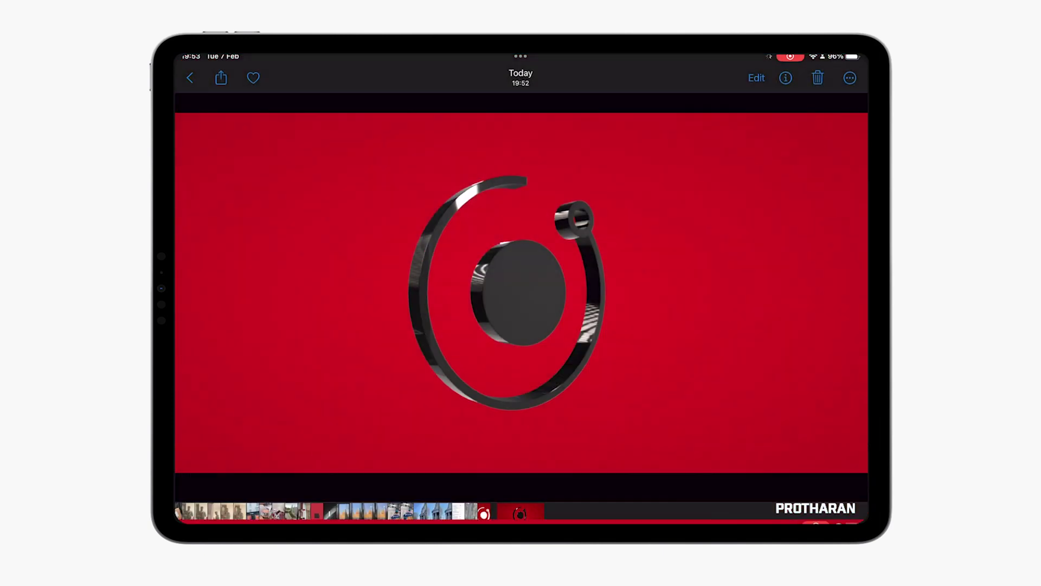
pyautogui.press('super+h')
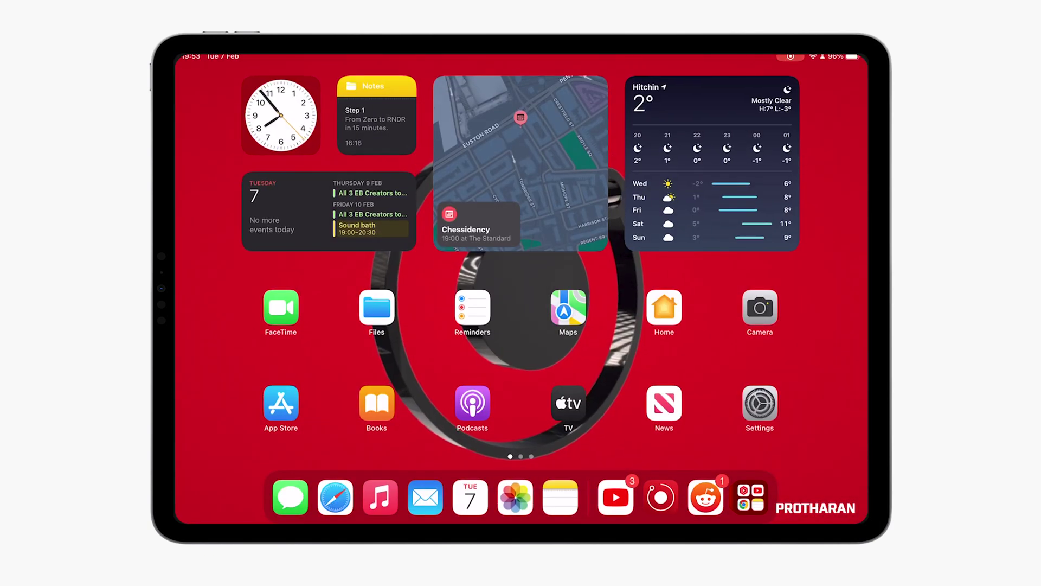